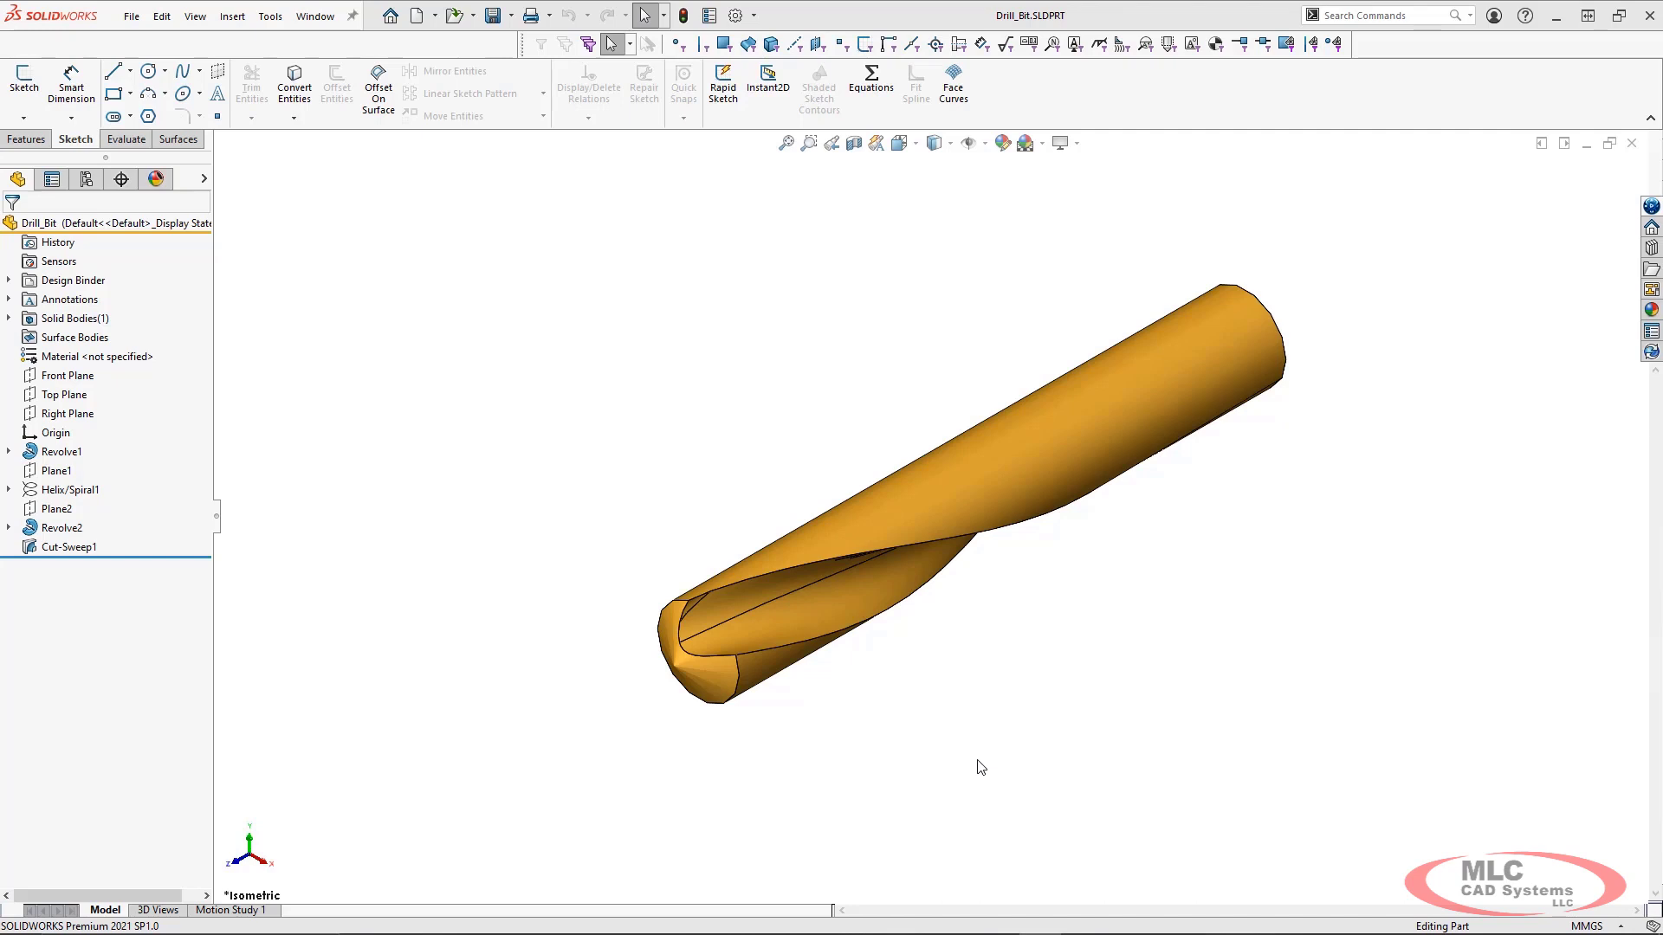
Highlight Cut-Sweep1 and orbit around the helical flute to inspect it
{"action": "middle_click_drag", "start_coordinate": [973, 742], "coordinate": [946, 667]}
{"action": "left_click", "coordinate": [86, 547]}
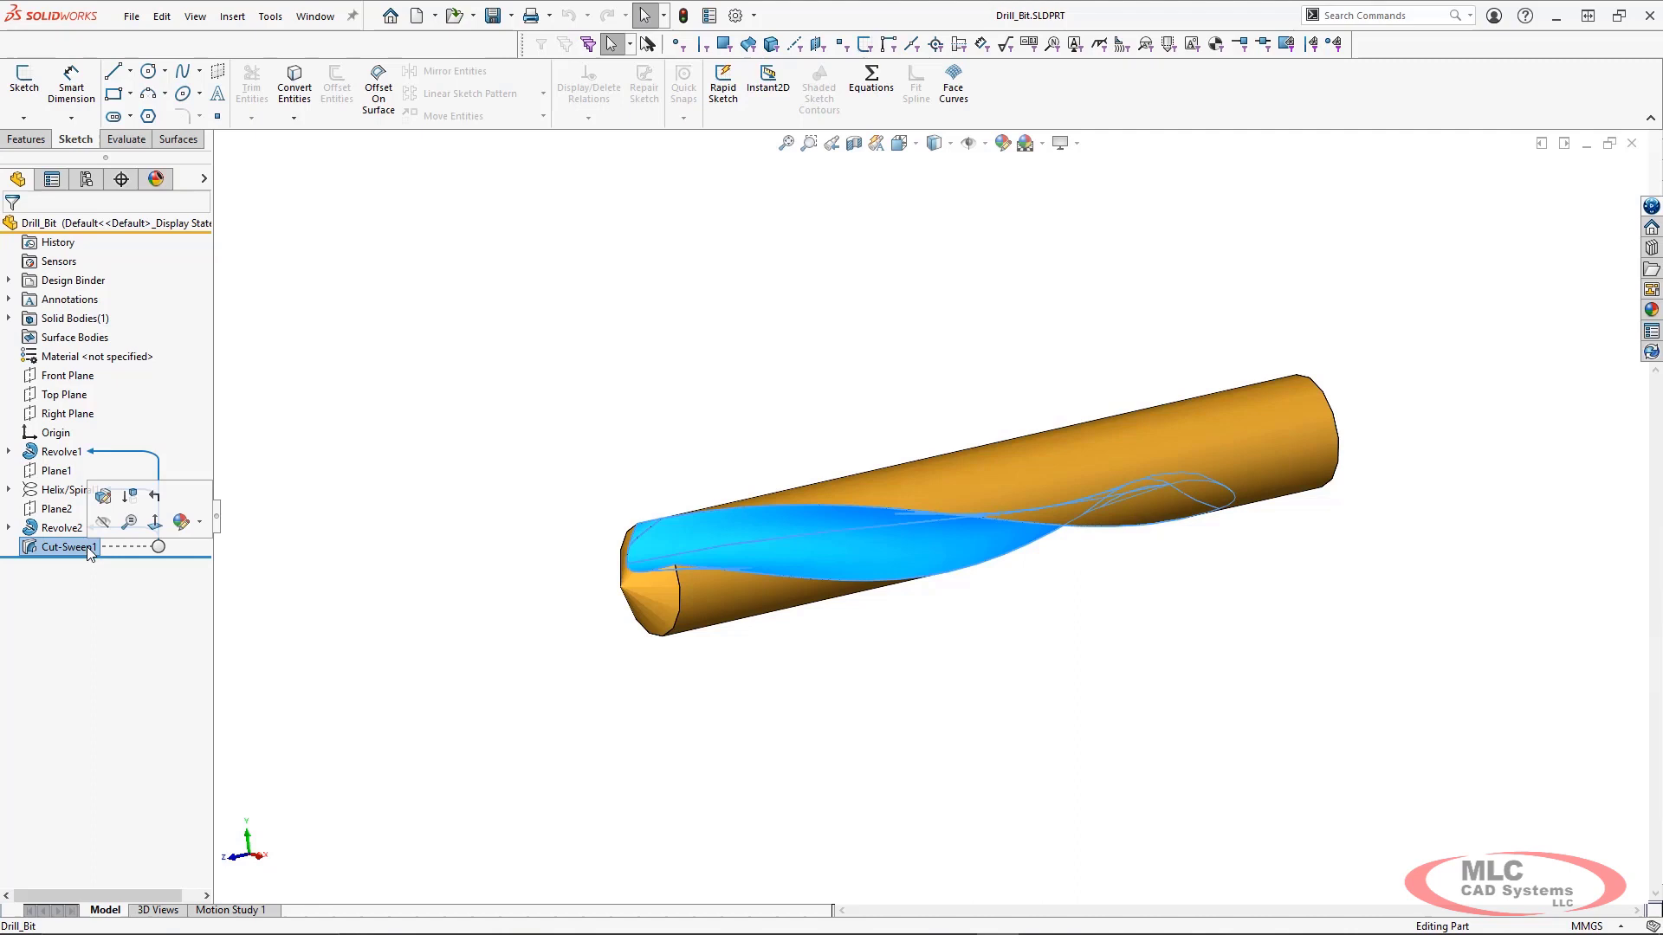
{"action": "middle_click_drag", "start_coordinate": [1041, 716], "coordinate": [902, 353]}
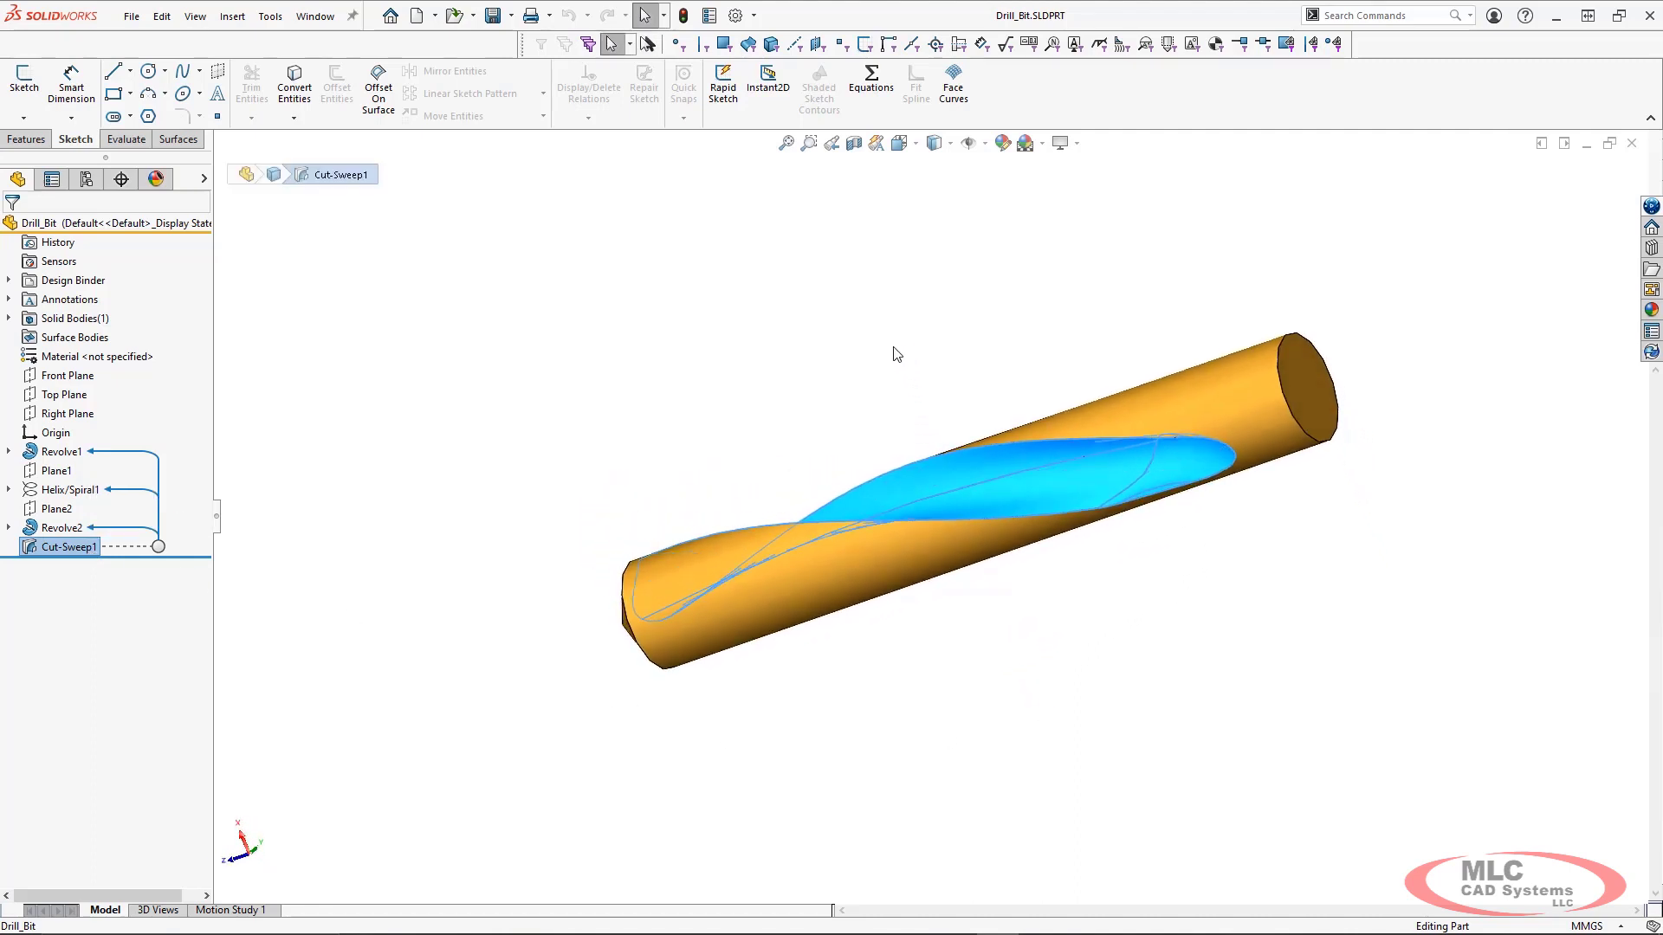
{"action": "left_click", "coordinate": [888, 368]}
{"action": "scroll", "coordinate": [1121, 481], "scroll_direction": "down", "scroll_amount": 2}
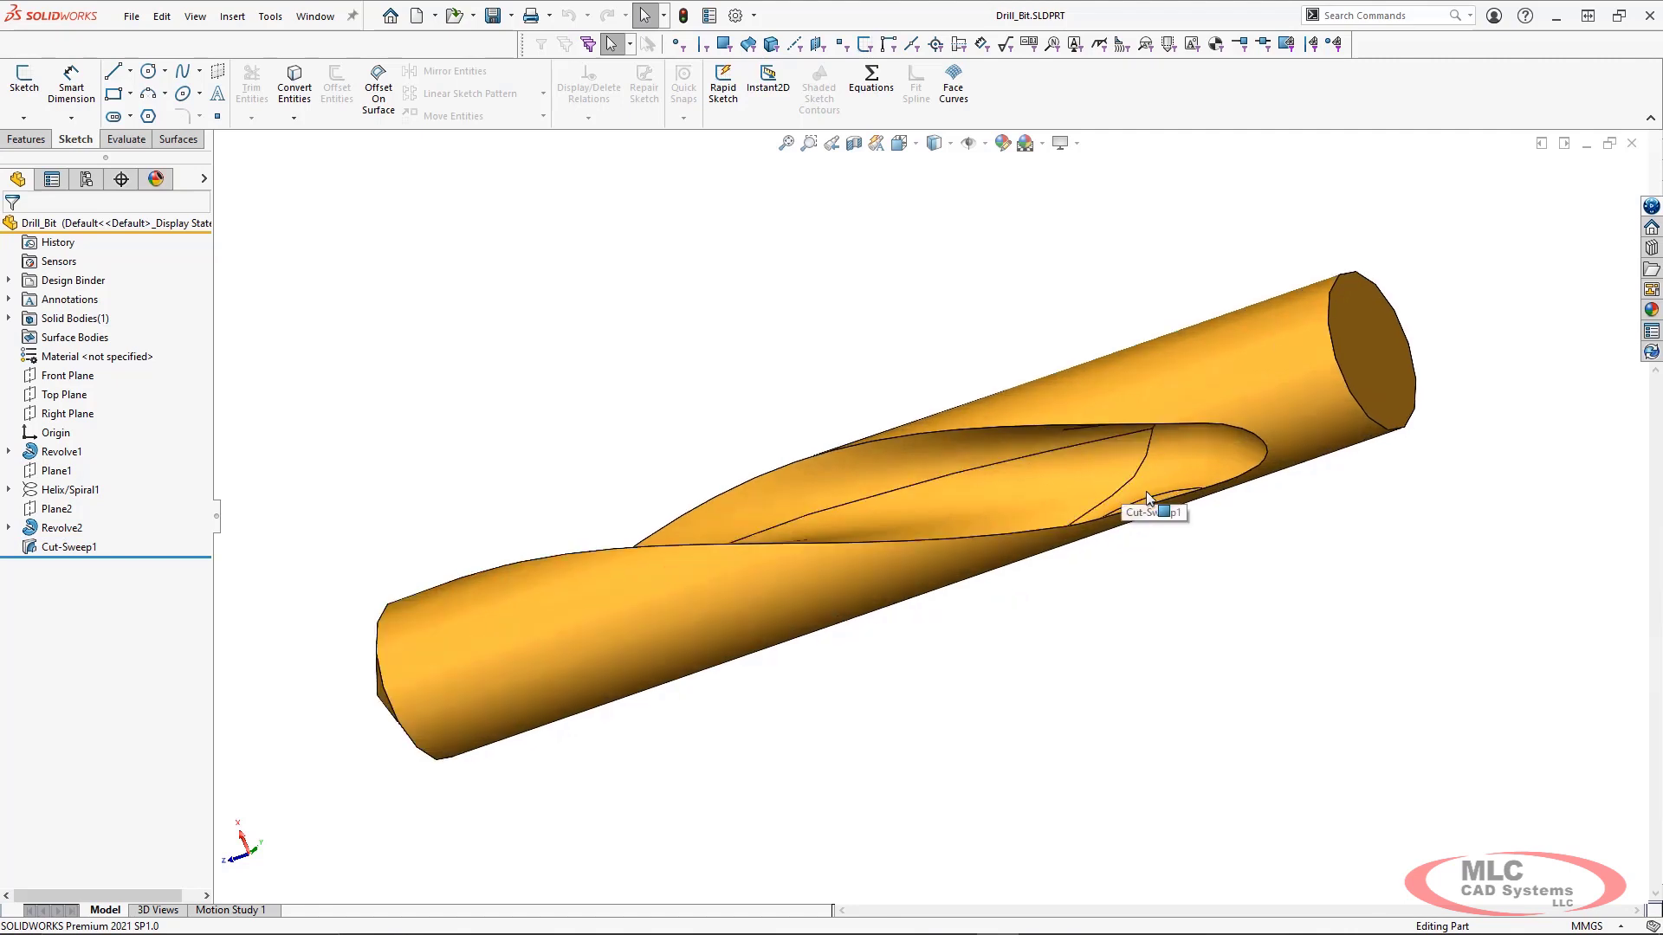
Select the flute face and the small drill-tip face to inspect them, then clear the selection
{"action": "left_click", "coordinate": [1154, 509]}
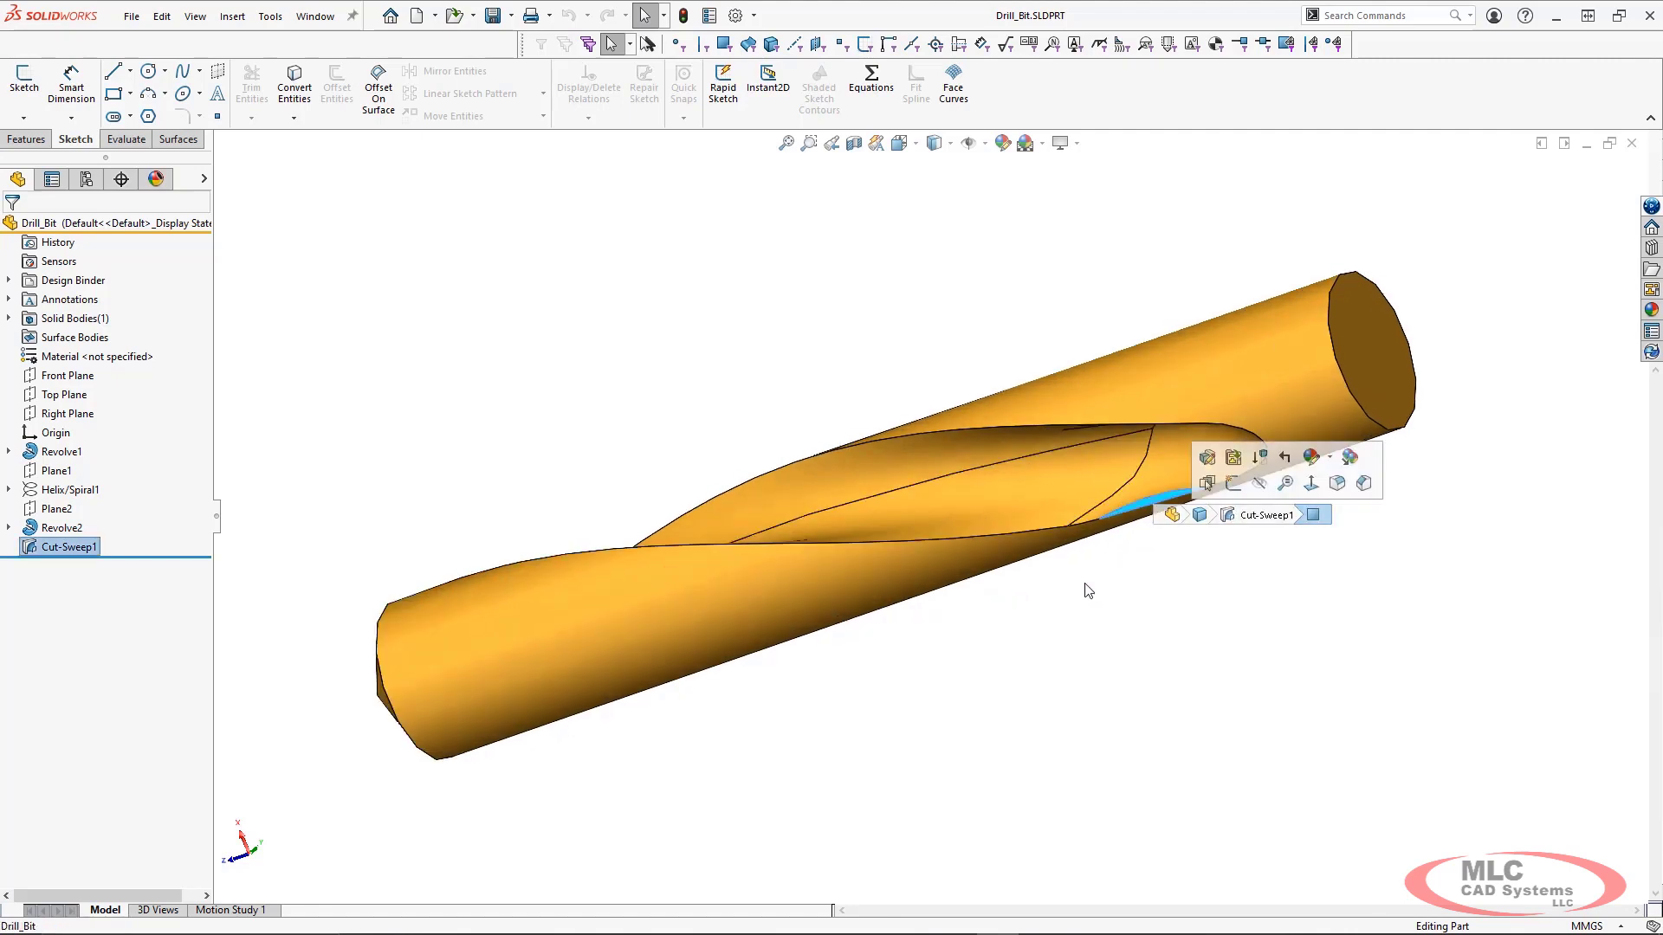
{"action": "middle_click_drag", "start_coordinate": [1156, 511], "coordinate": [1250, 561]}
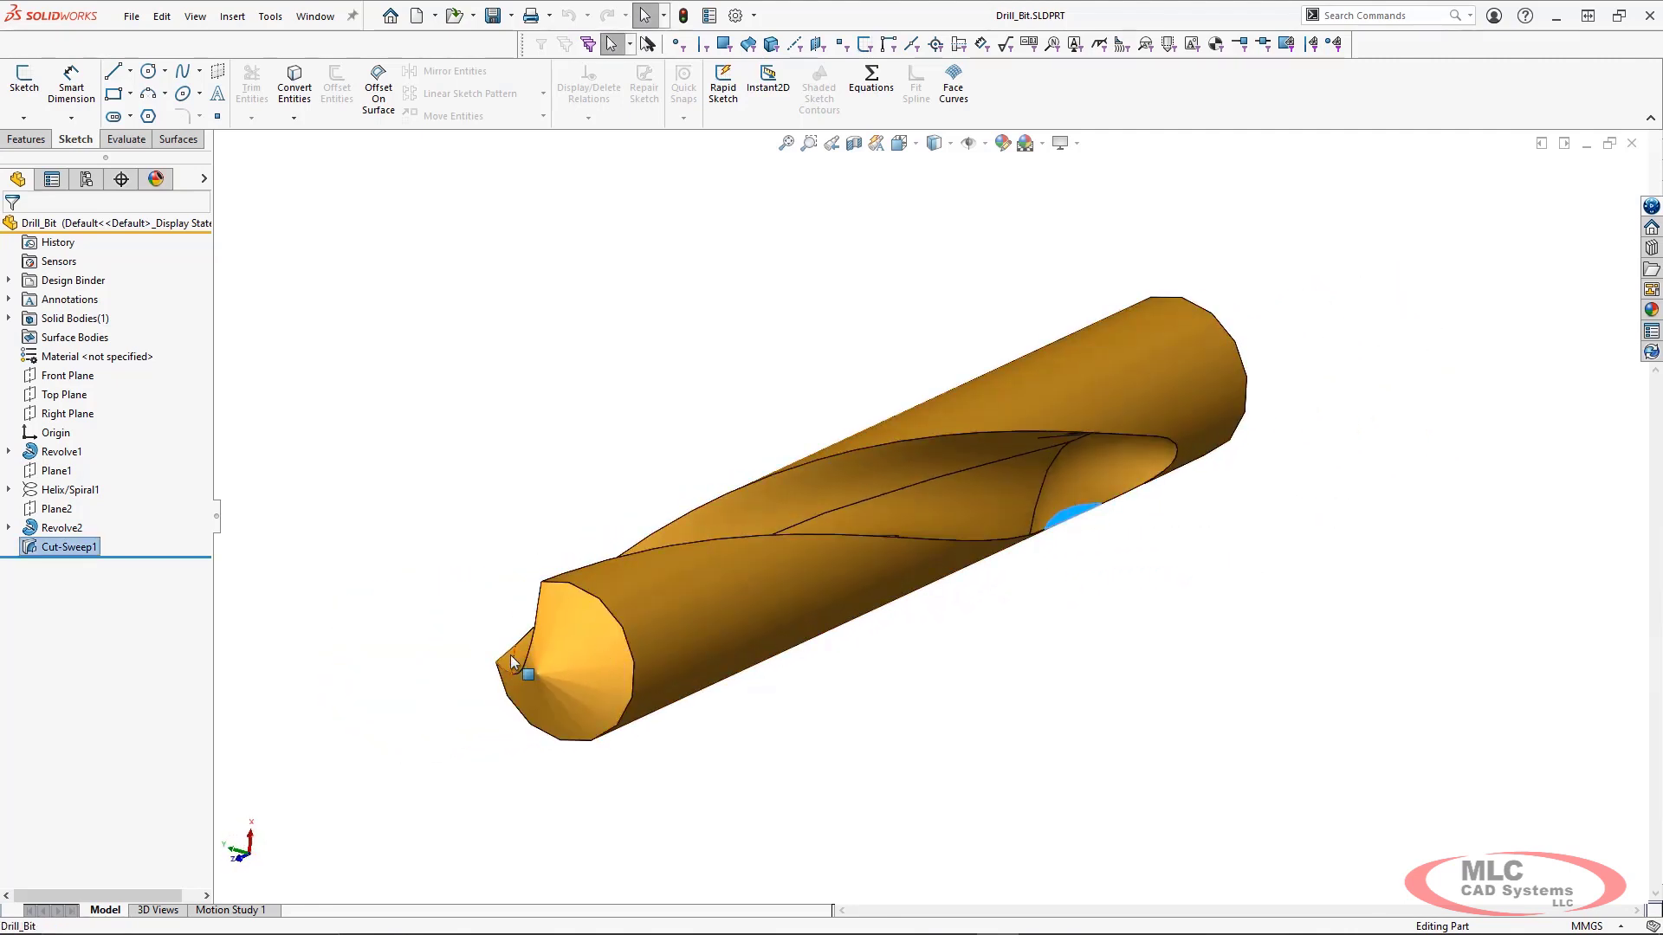
{"action": "left_click", "coordinate": [509, 656], "text": "ctrl"}
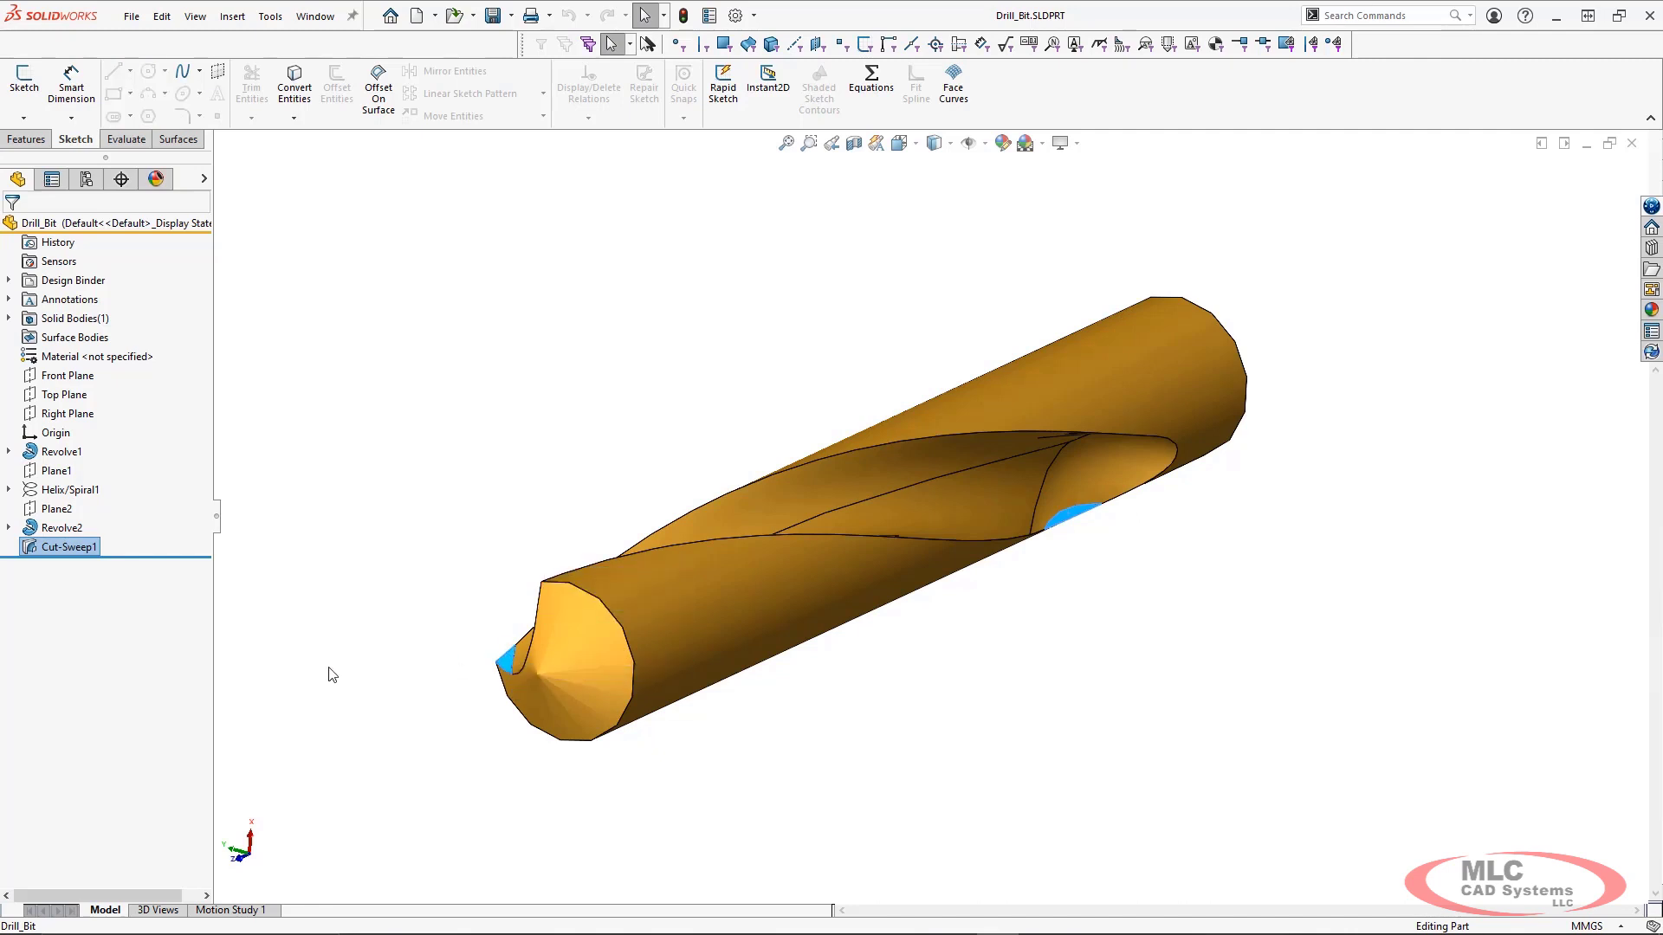
{"action": "left_click", "coordinate": [329, 675]}
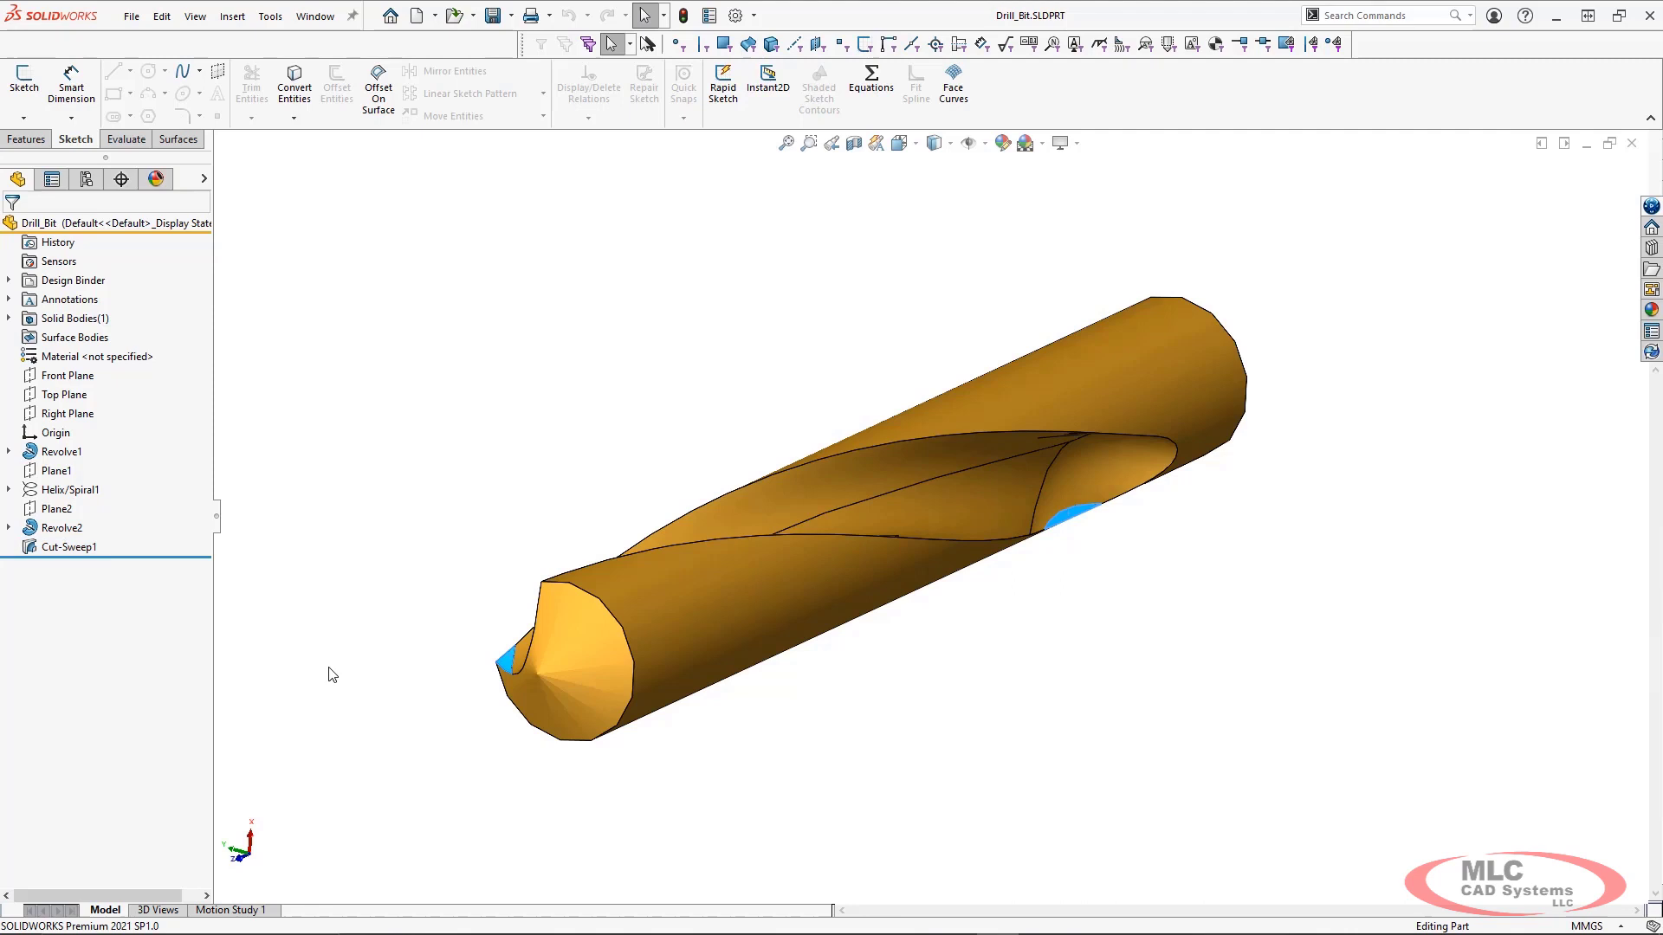
{"action": "middle_click_drag", "start_coordinate": [344, 673], "coordinate": [351, 597]}
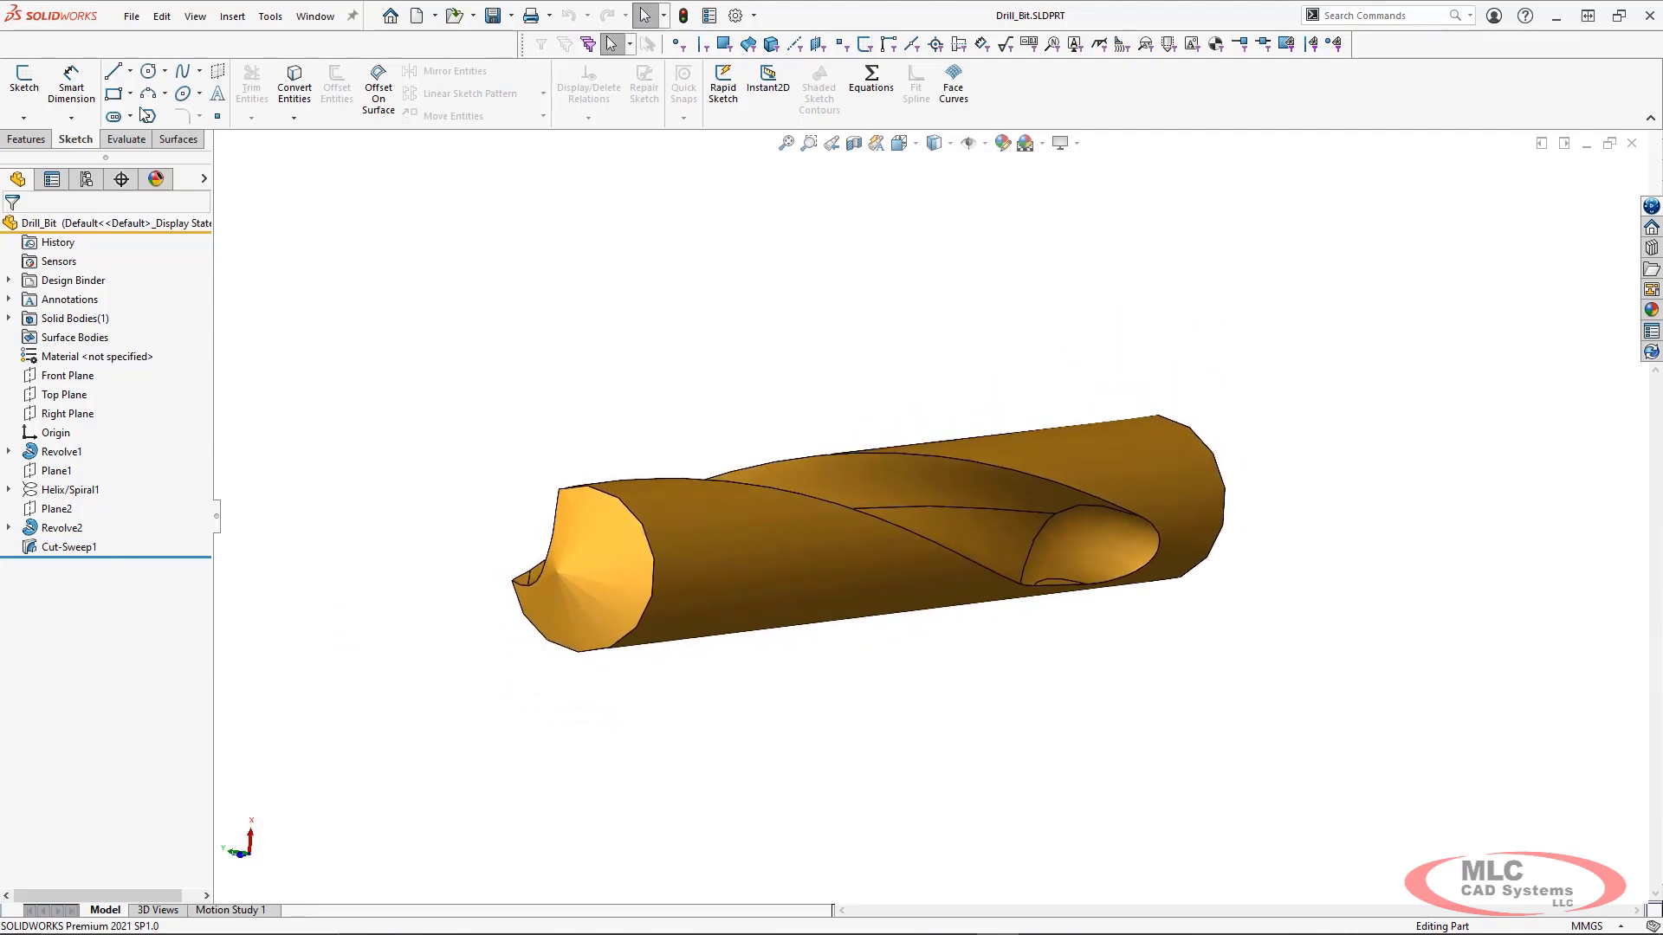
Delete the small drill-tip face and flute-end face with Delete and Patch
{"action": "left_click", "coordinate": [179, 142]}
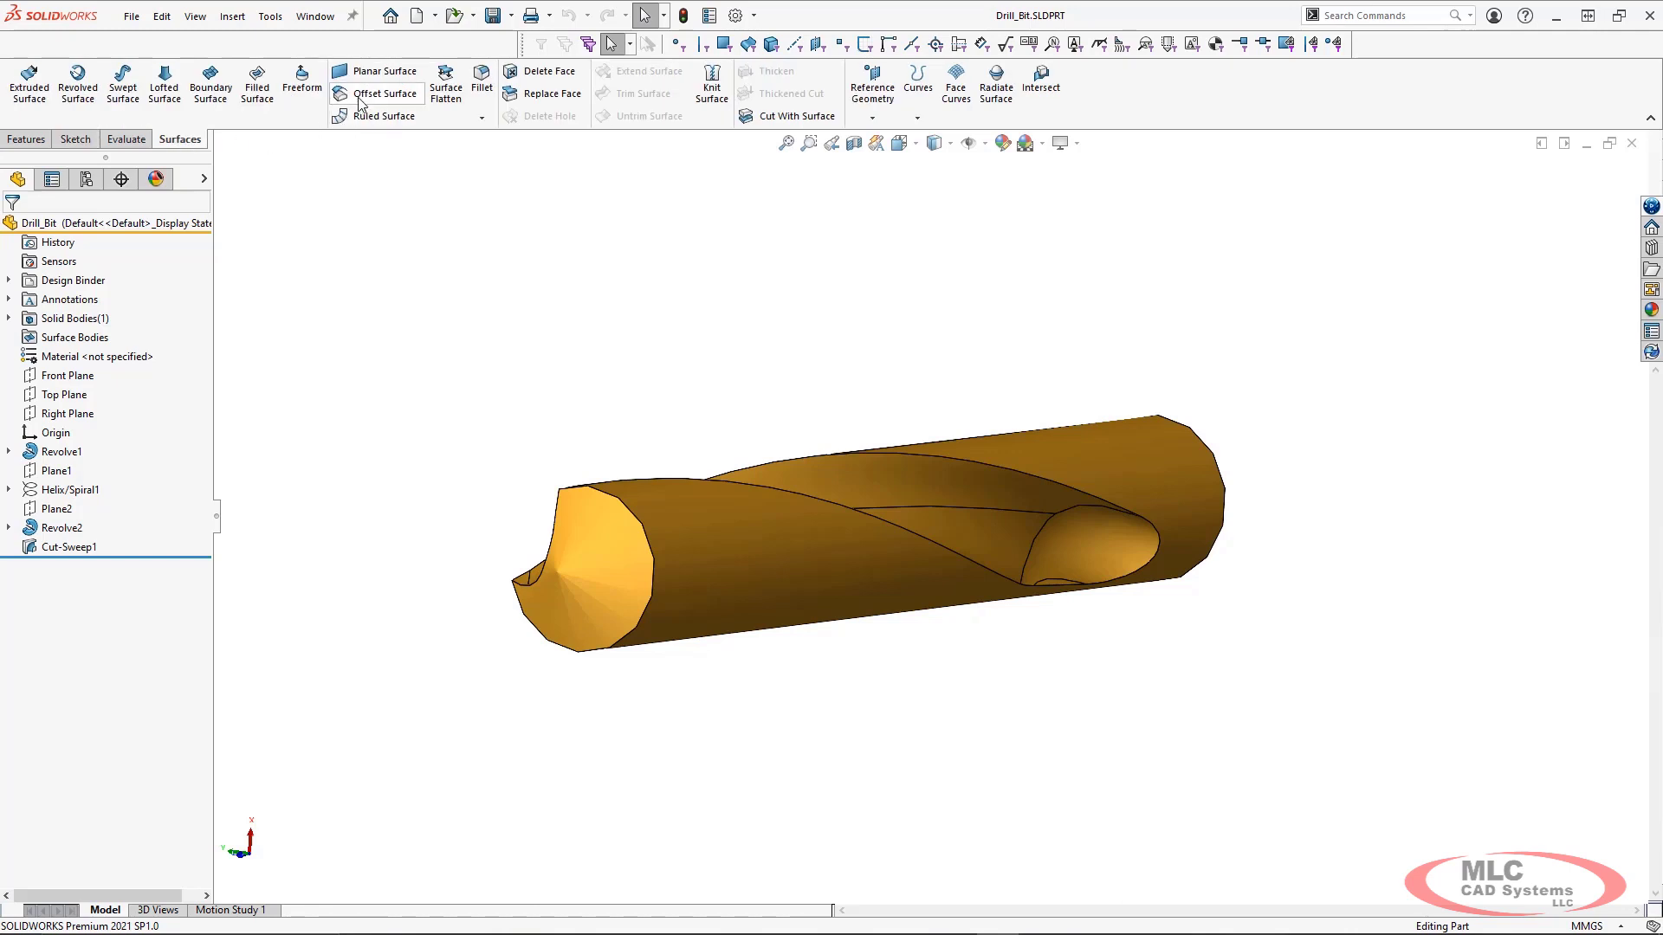
{"action": "left_click", "coordinate": [545, 71]}
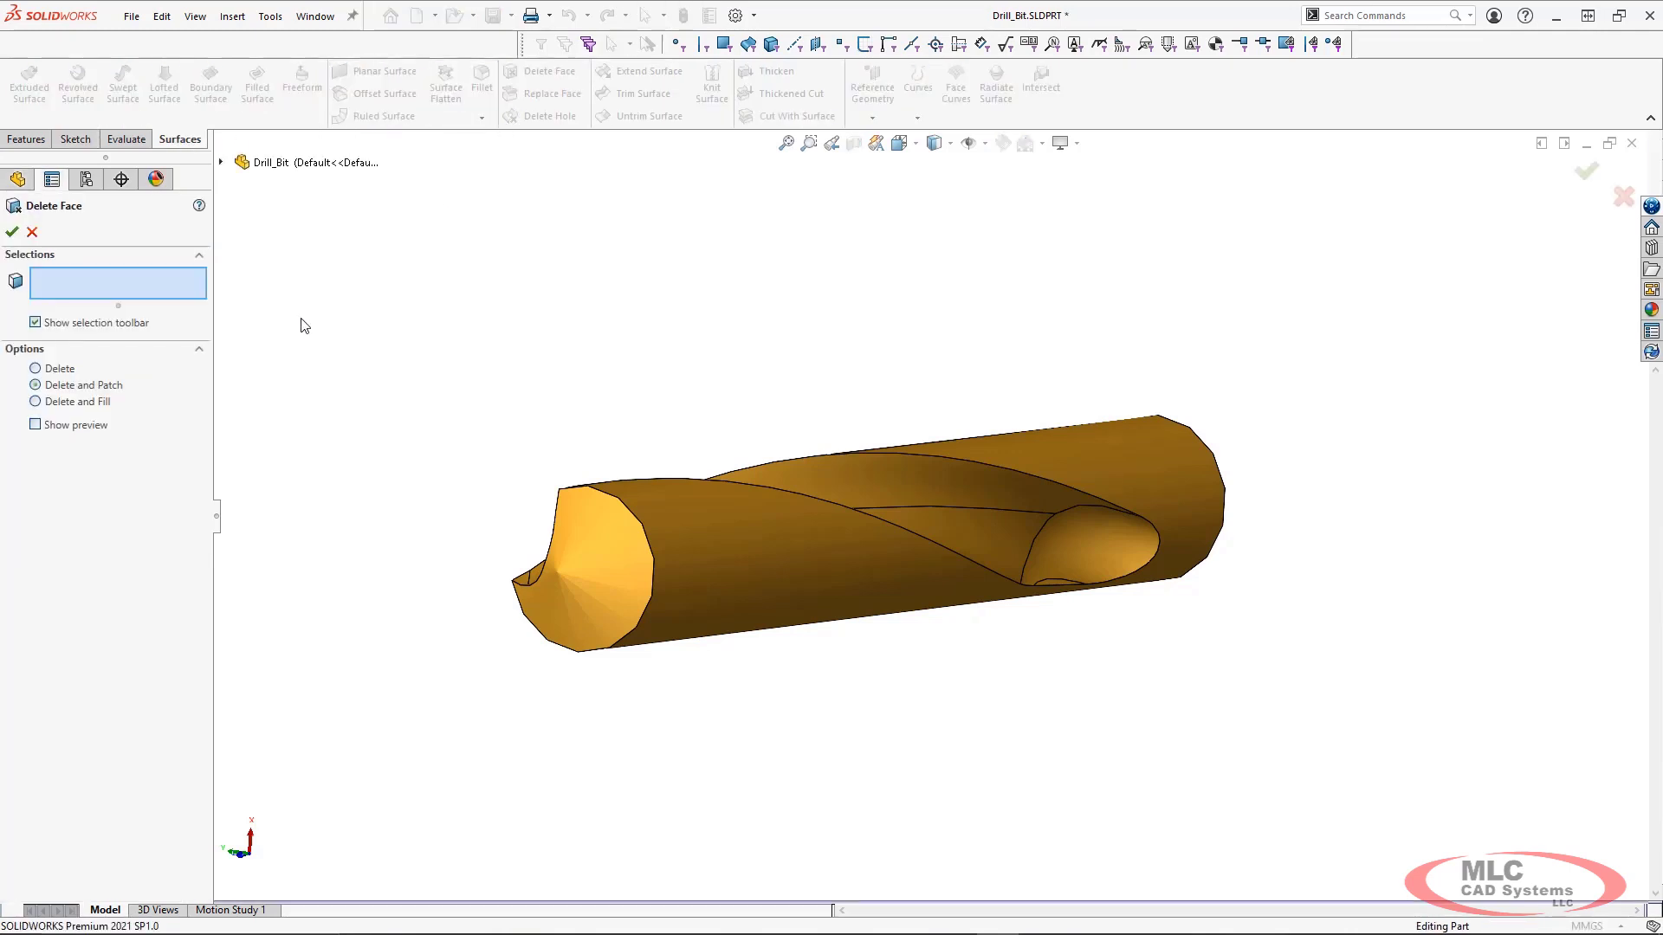
{"action": "left_click", "coordinate": [519, 579]}
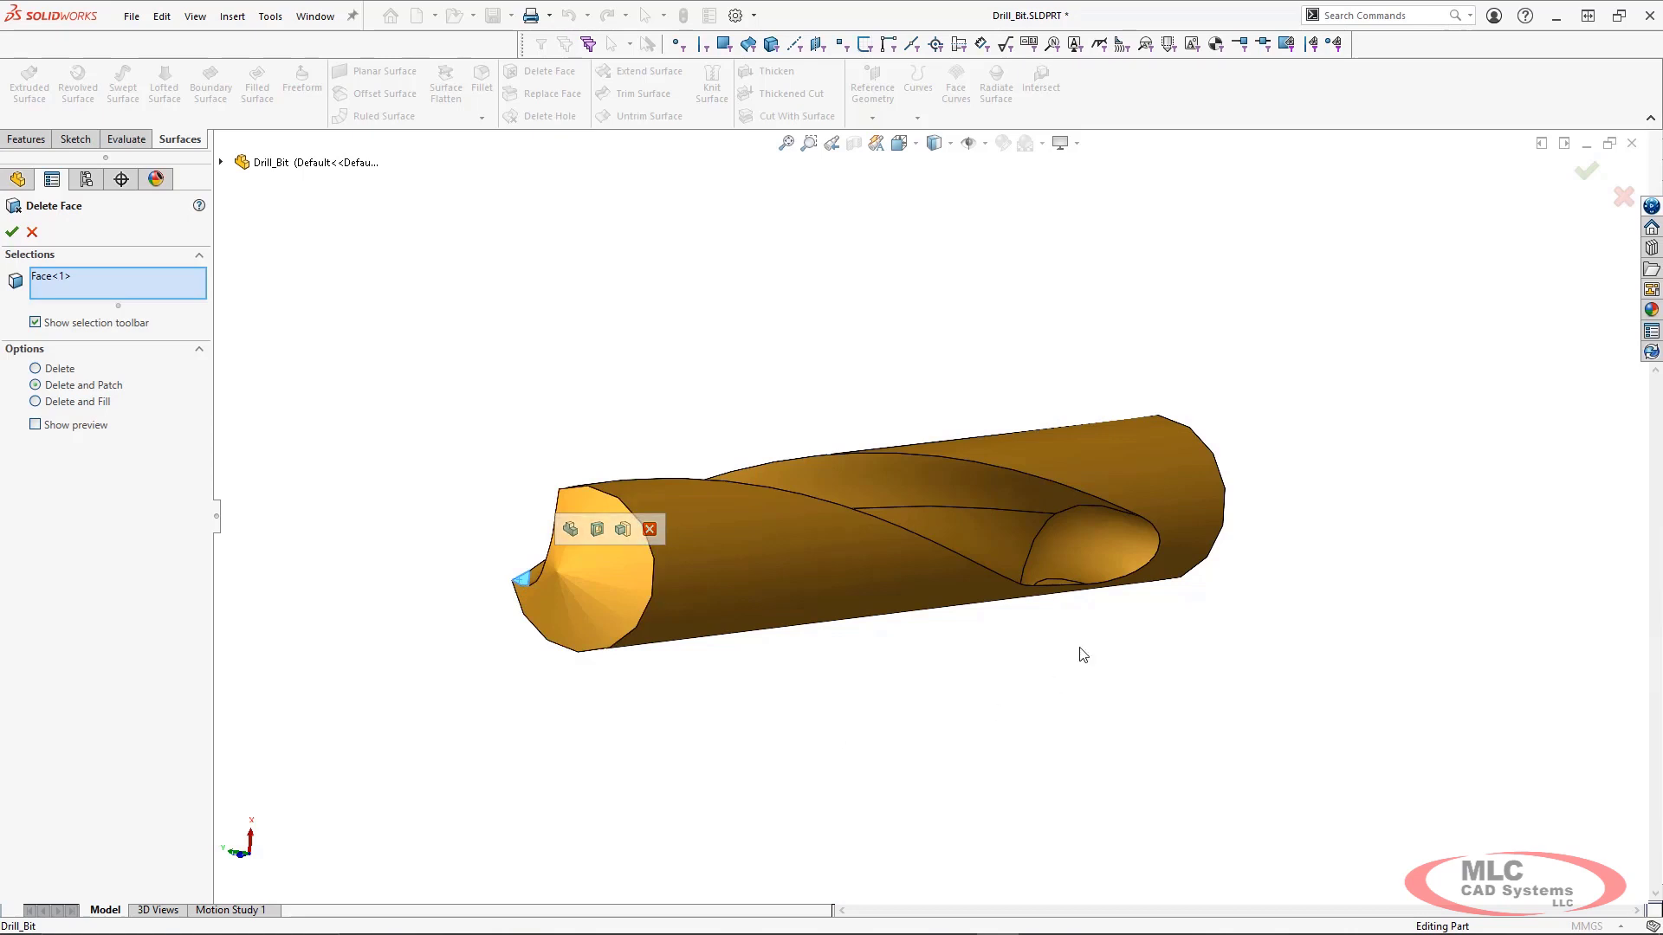
{"action": "left_click", "coordinate": [1059, 584]}
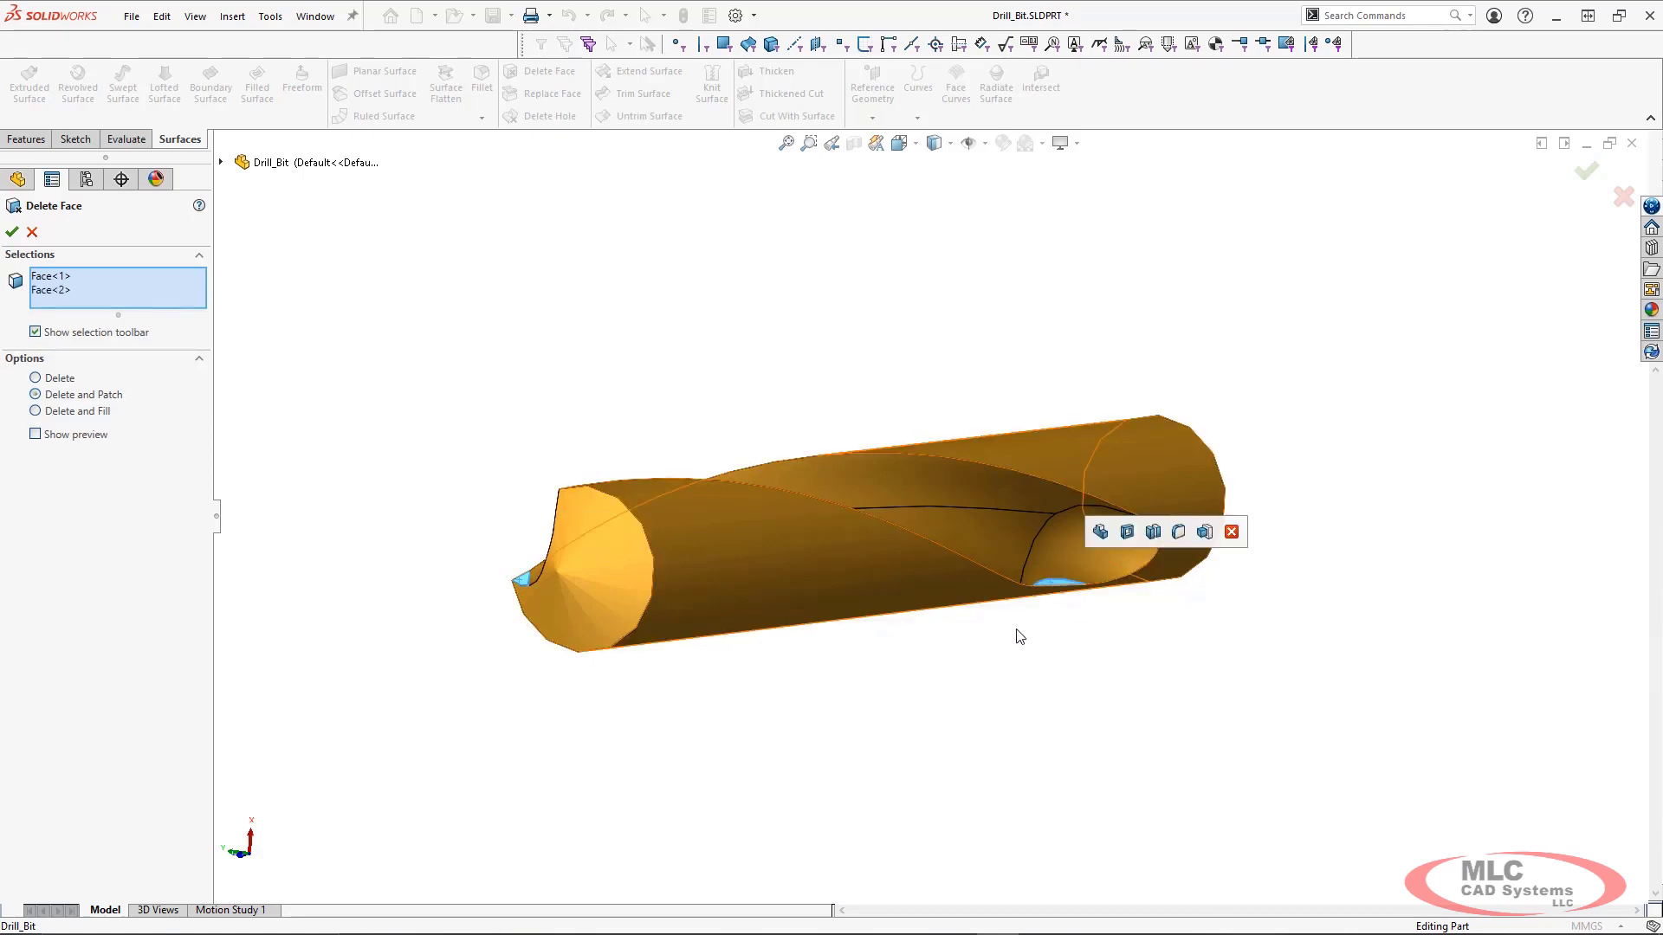
{"action": "left_click", "coordinate": [11, 233]}
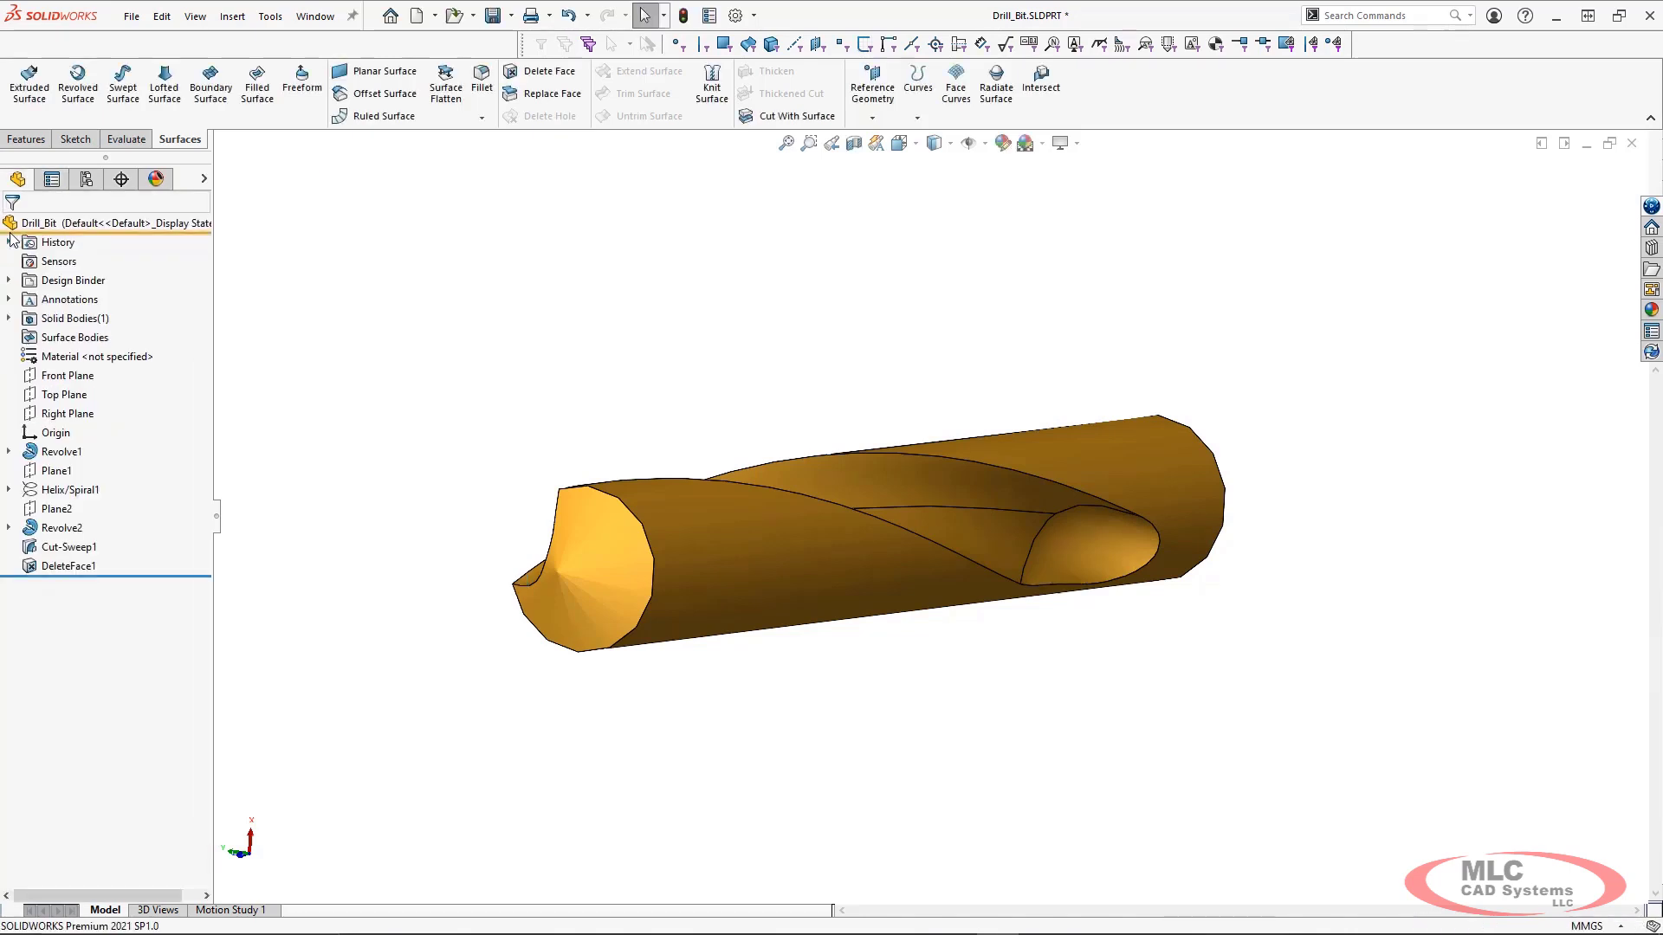
{"action": "scroll", "coordinate": [1125, 631], "scroll_direction": "down", "scroll_amount": 3}
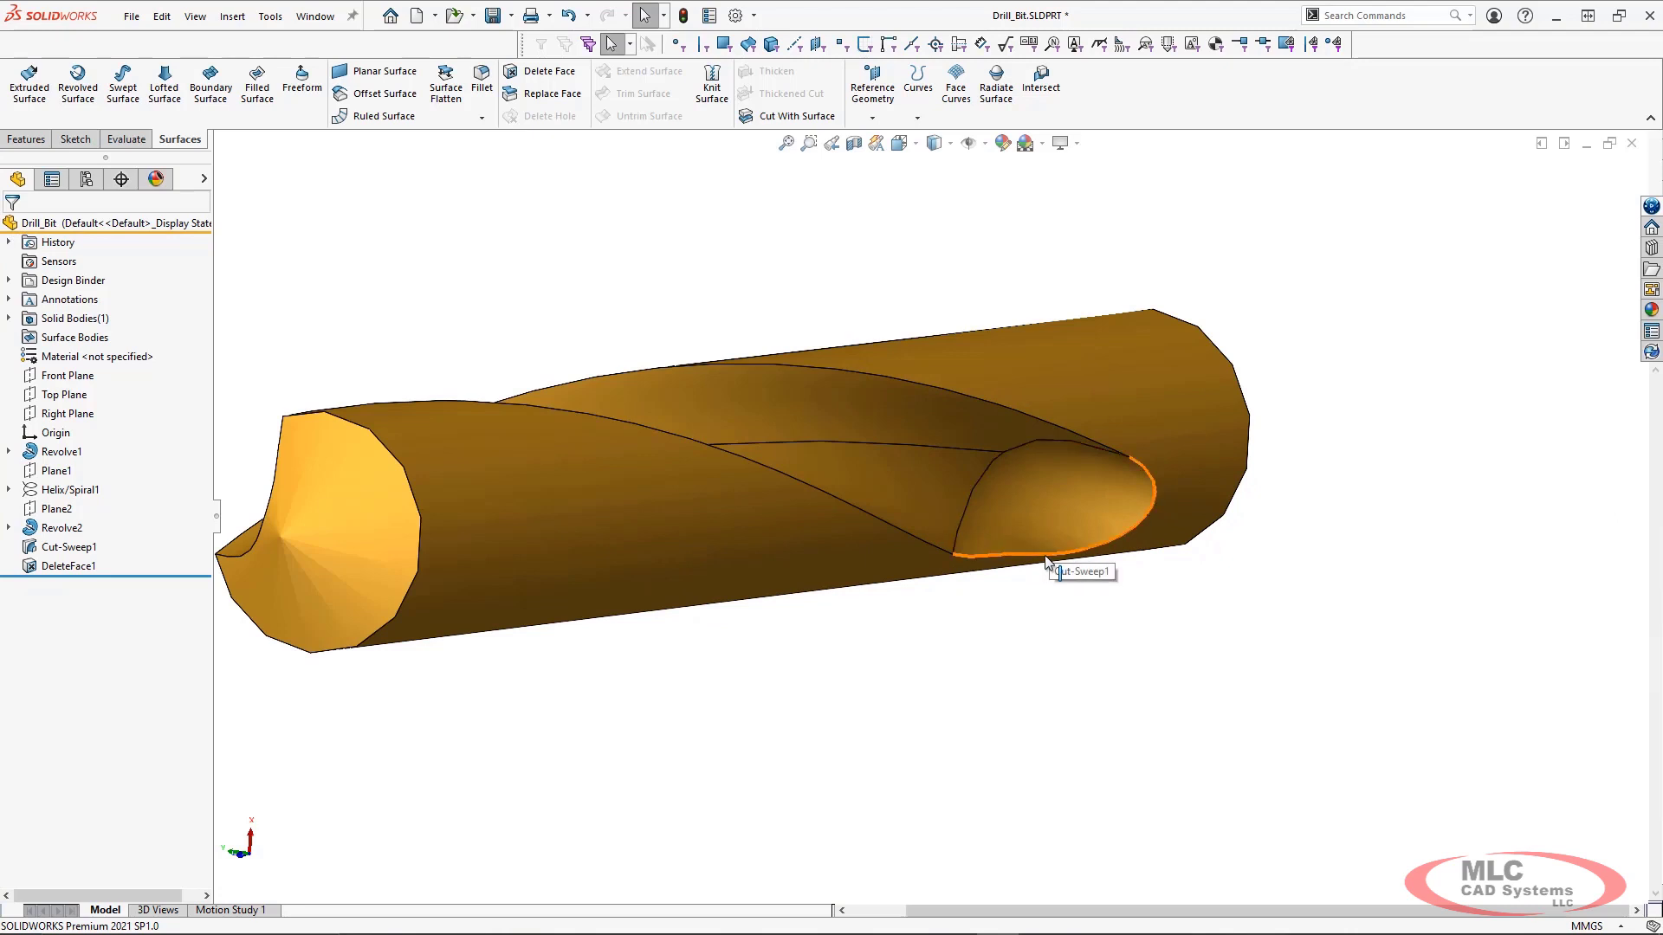
{"action": "key", "text": "z"}
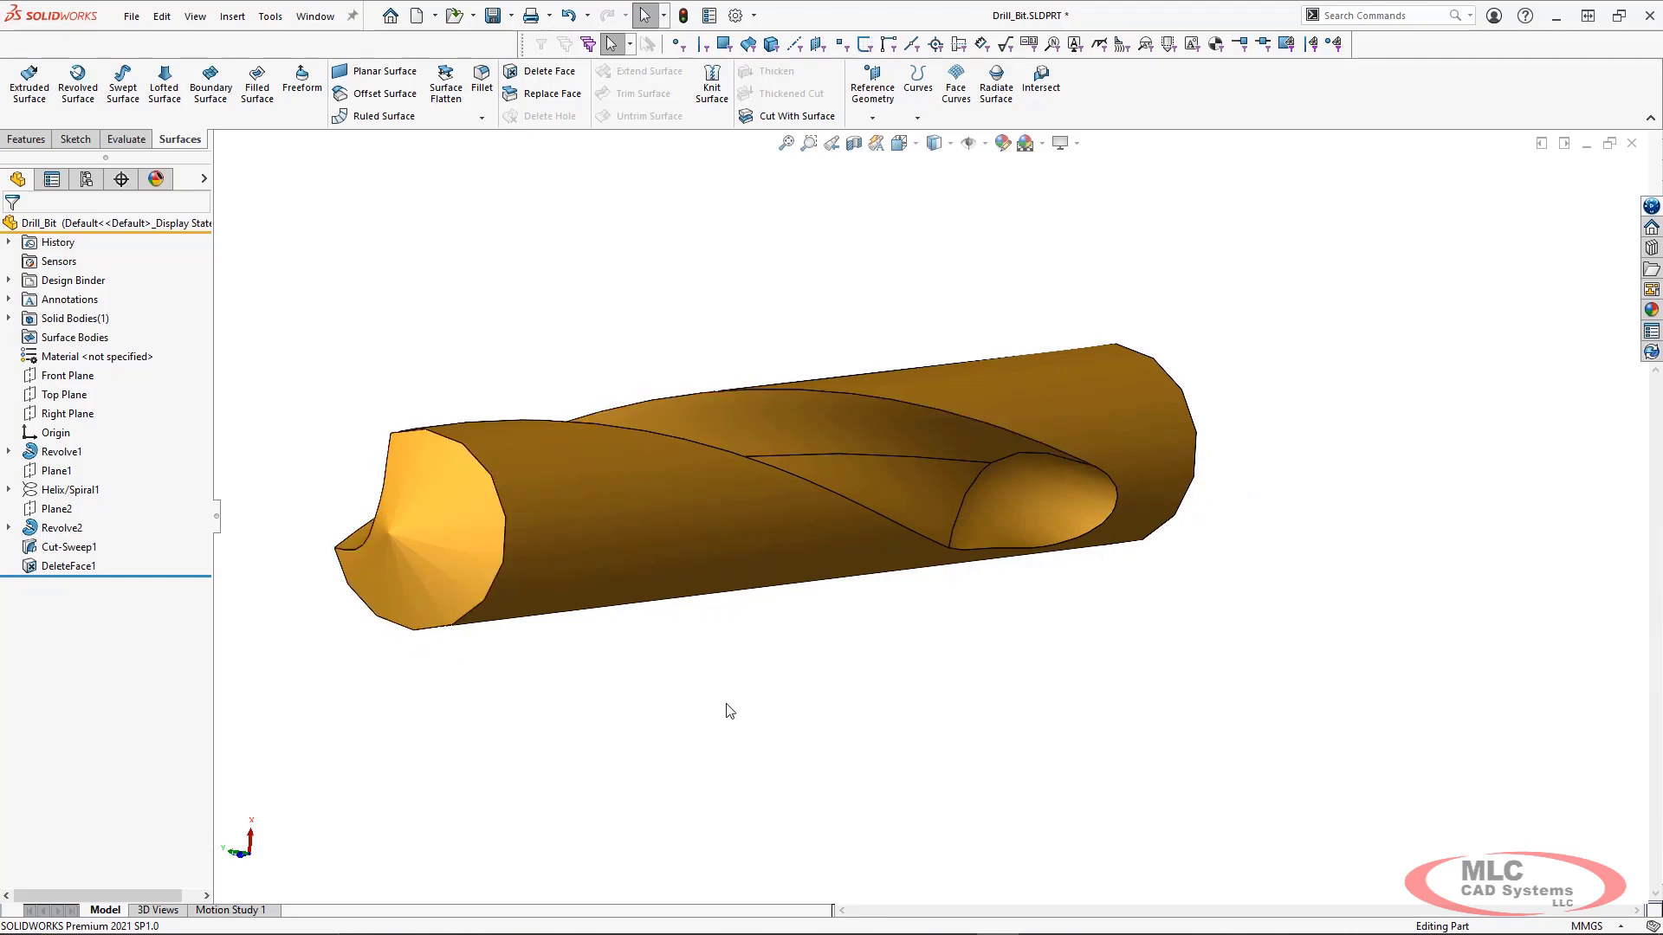
{"action": "middle_click_drag", "start_coordinate": [863, 668], "coordinate": [796, 668]}
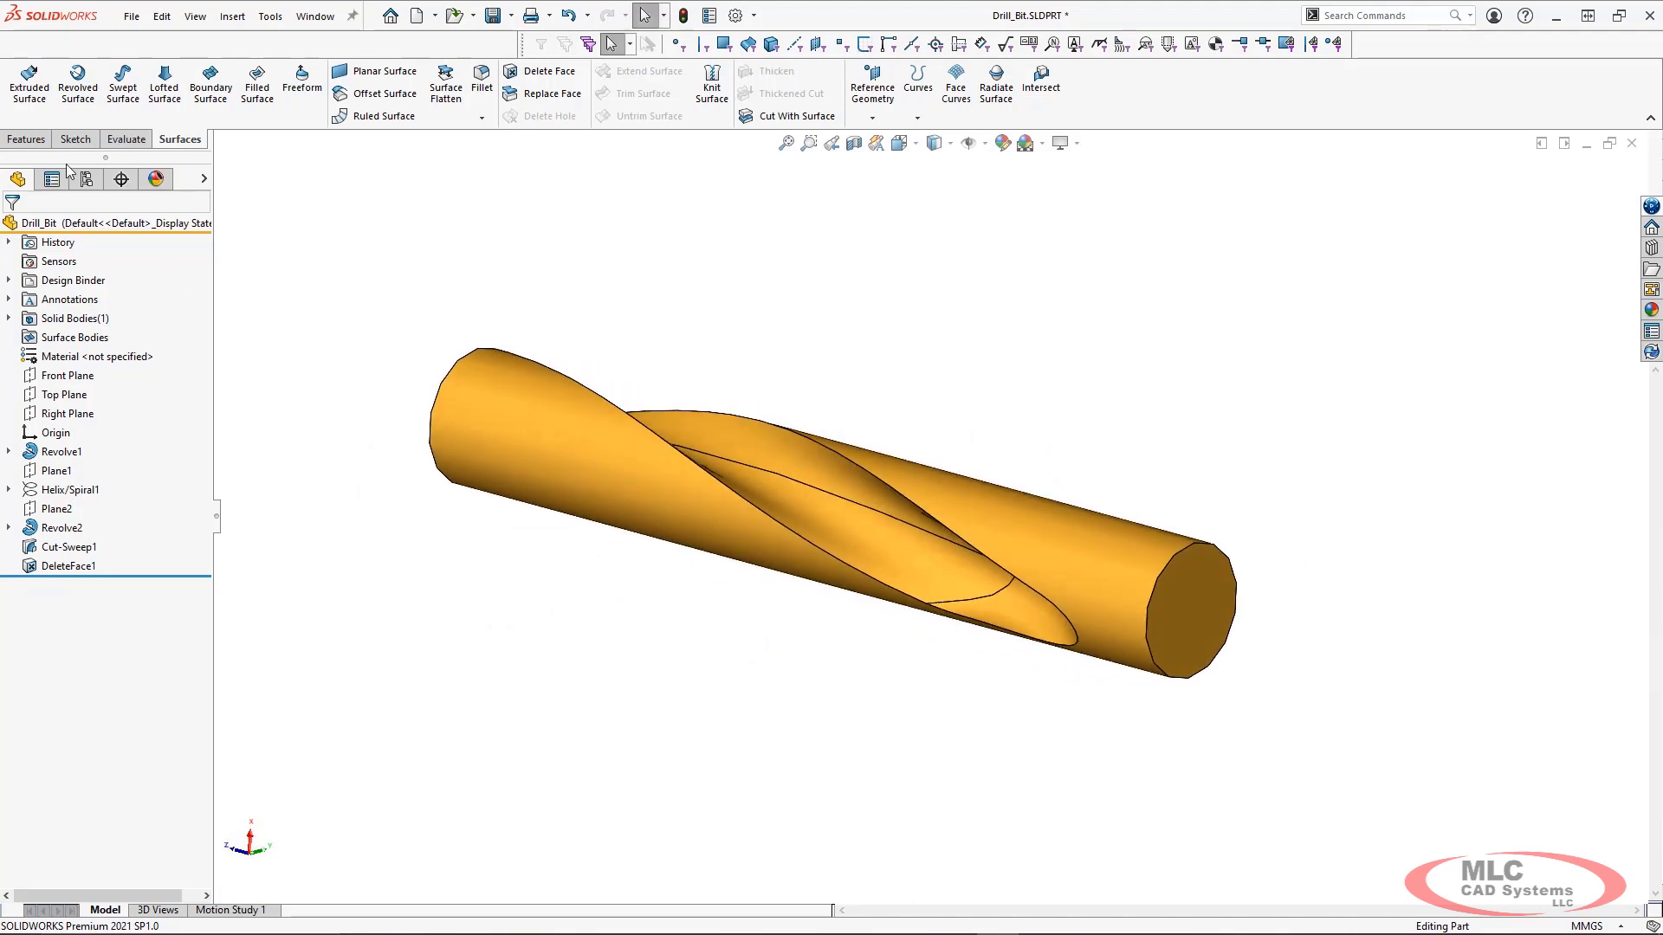
Create Plane3 parallel to the drill's end face, passing through the flute's end vertex
{"action": "left_click", "coordinate": [34, 144]}
{"action": "left_click", "coordinate": [691, 118]}
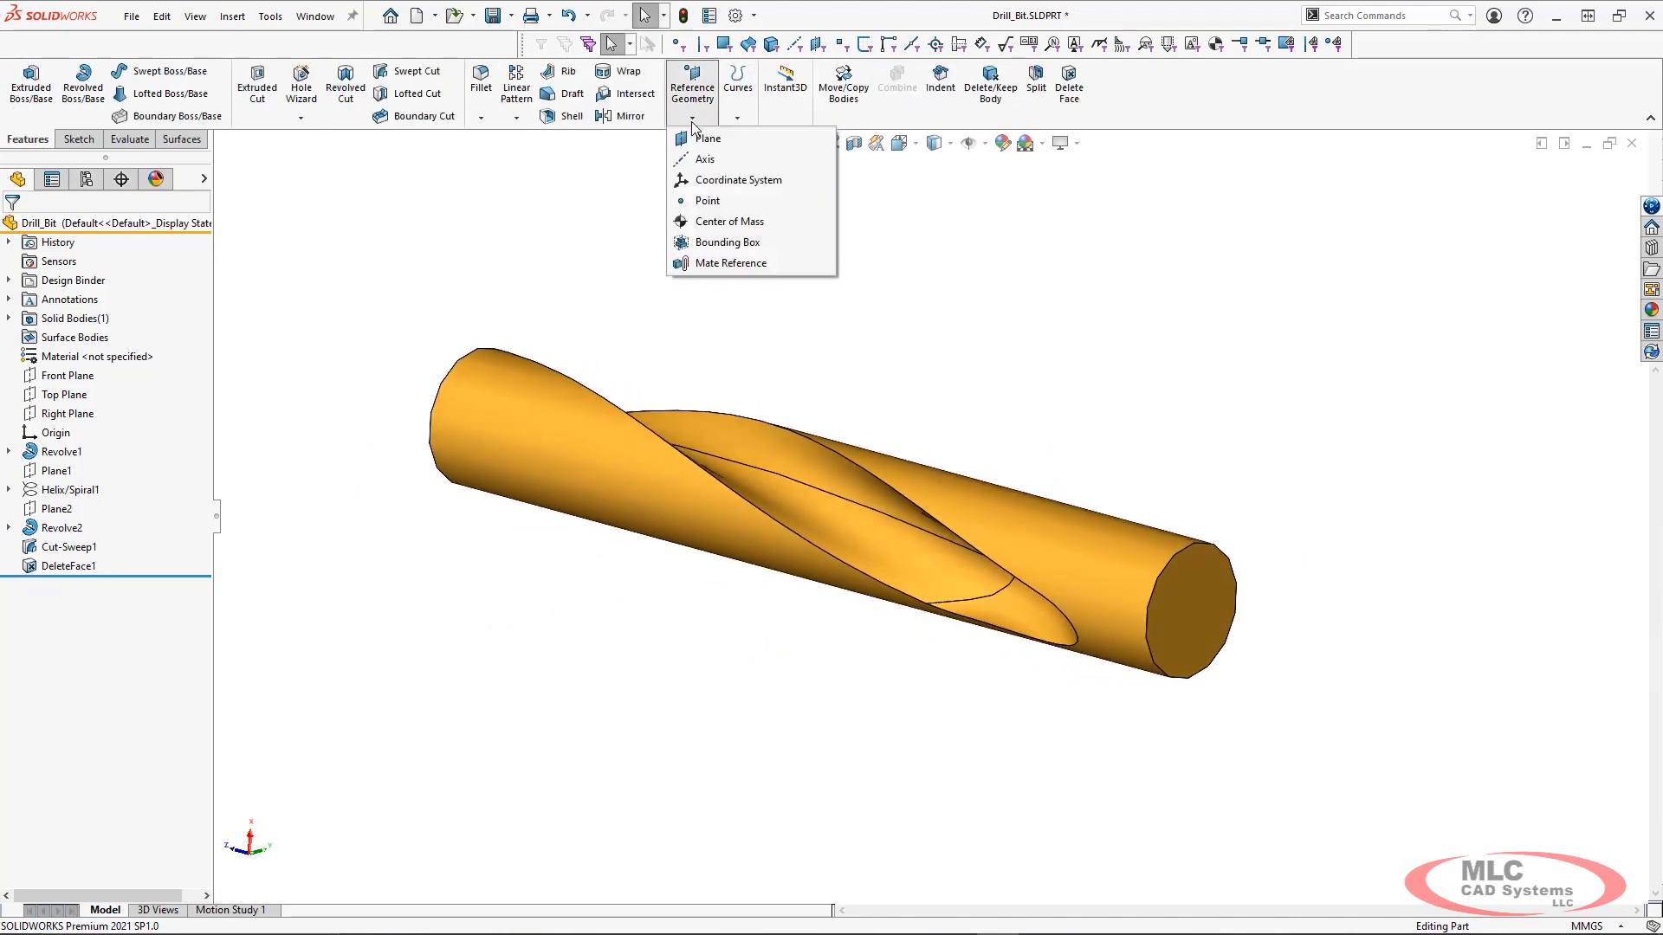
{"action": "left_click", "coordinate": [704, 139]}
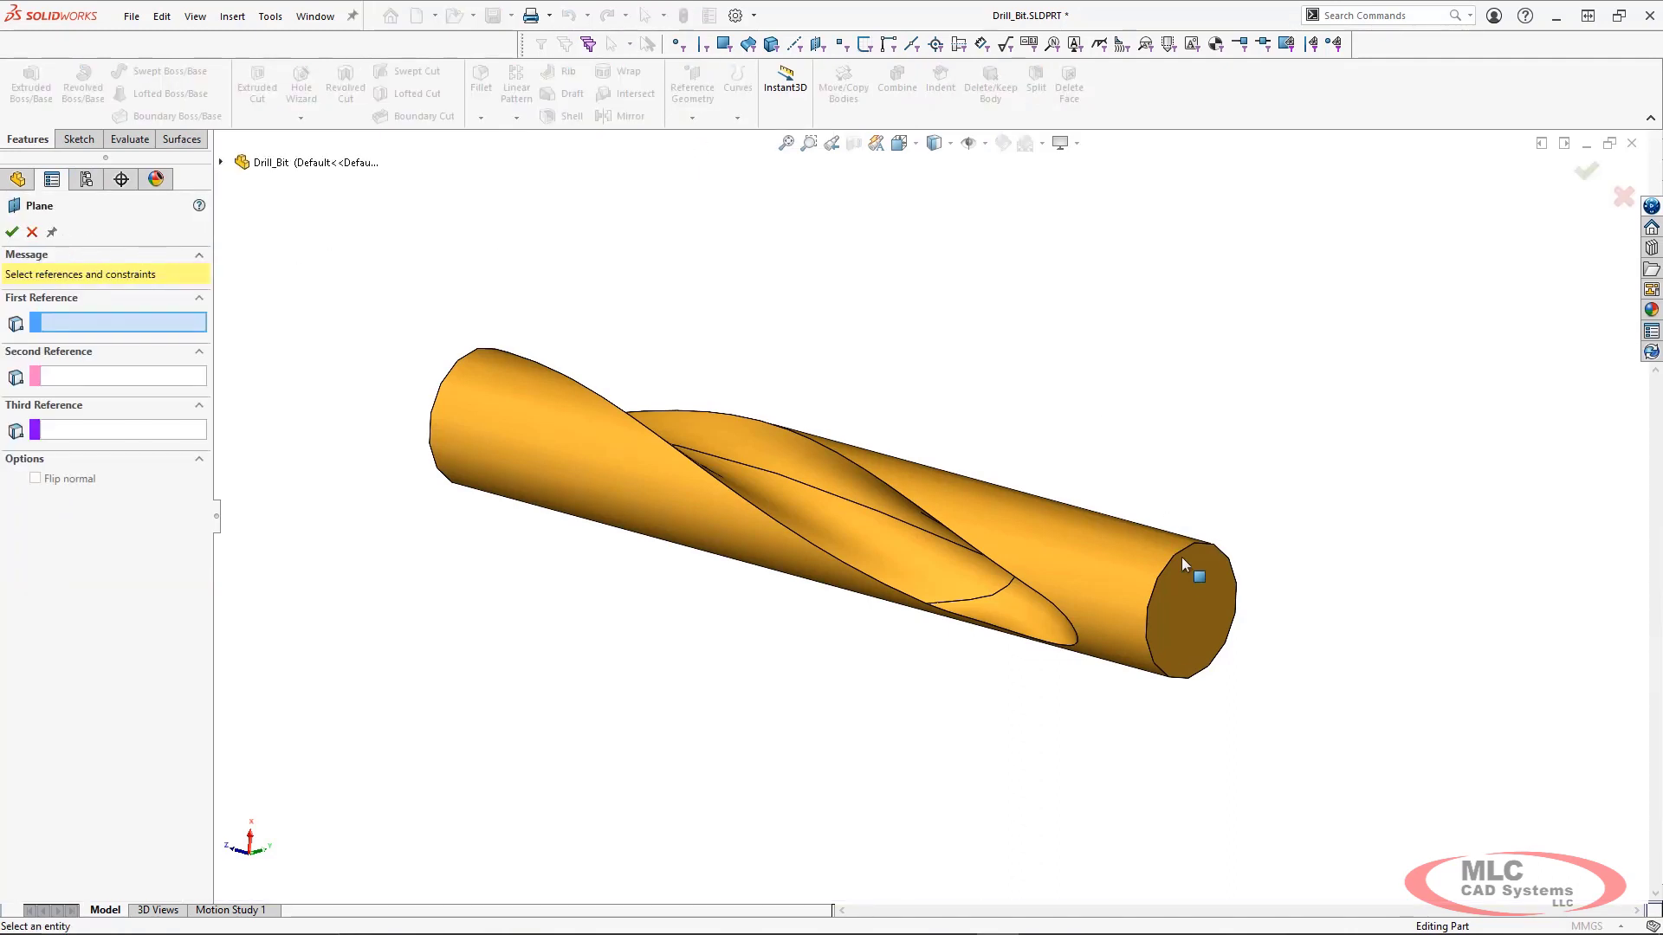
{"action": "left_click", "coordinate": [1184, 585]}
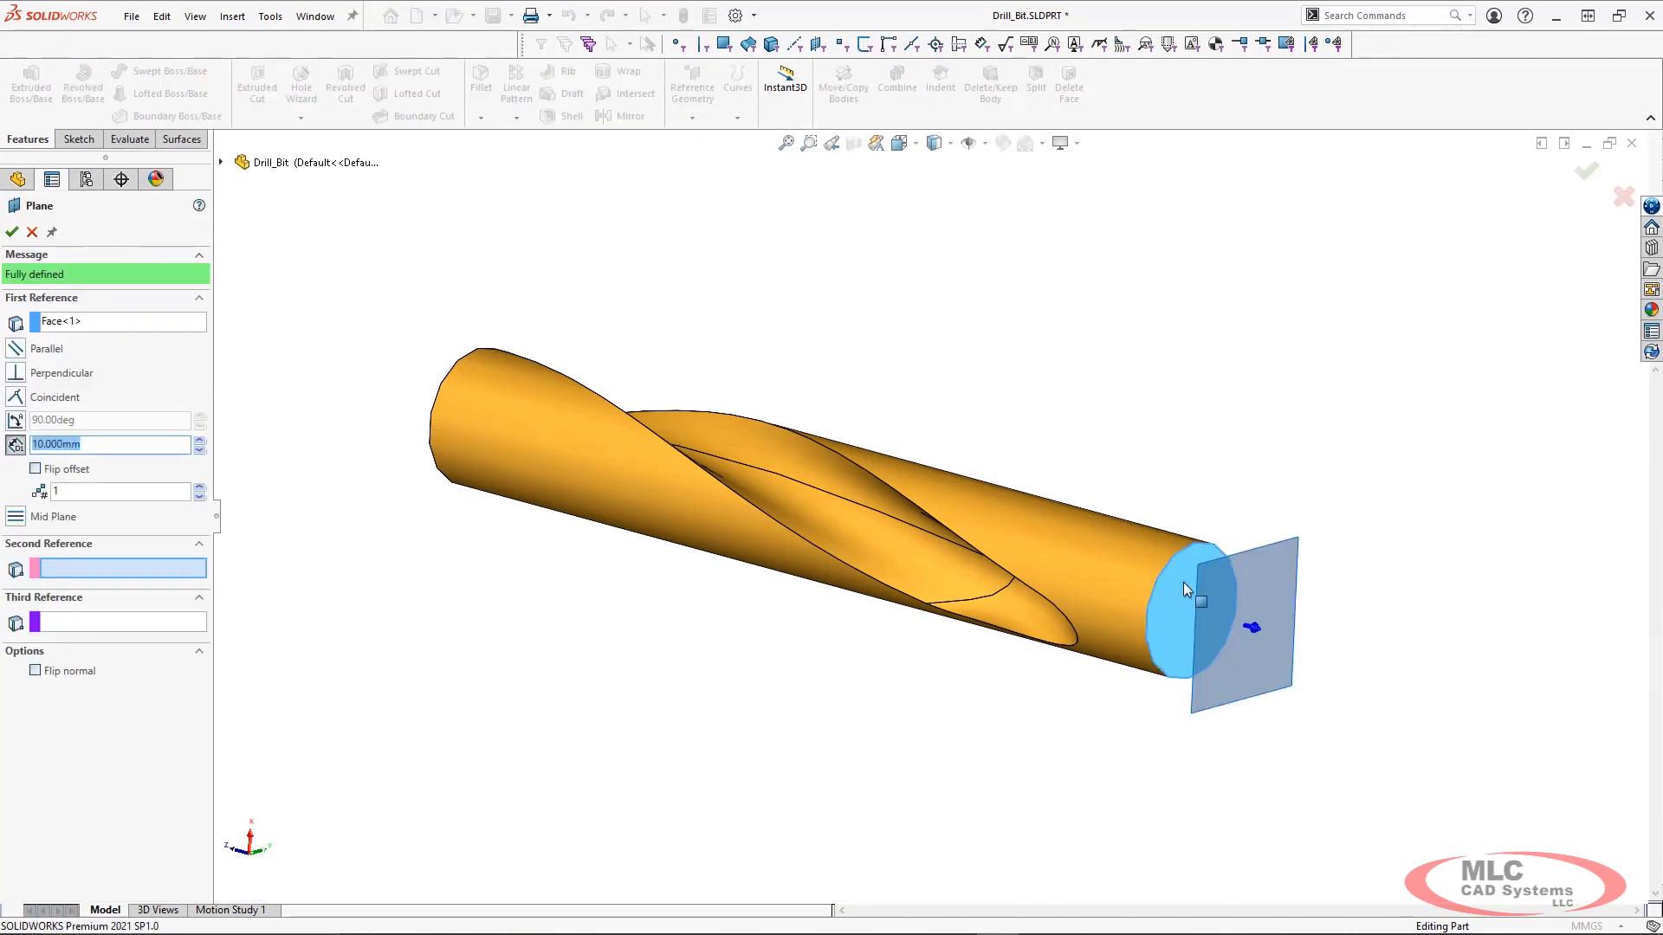
{"action": "left_click", "coordinate": [16, 348]}
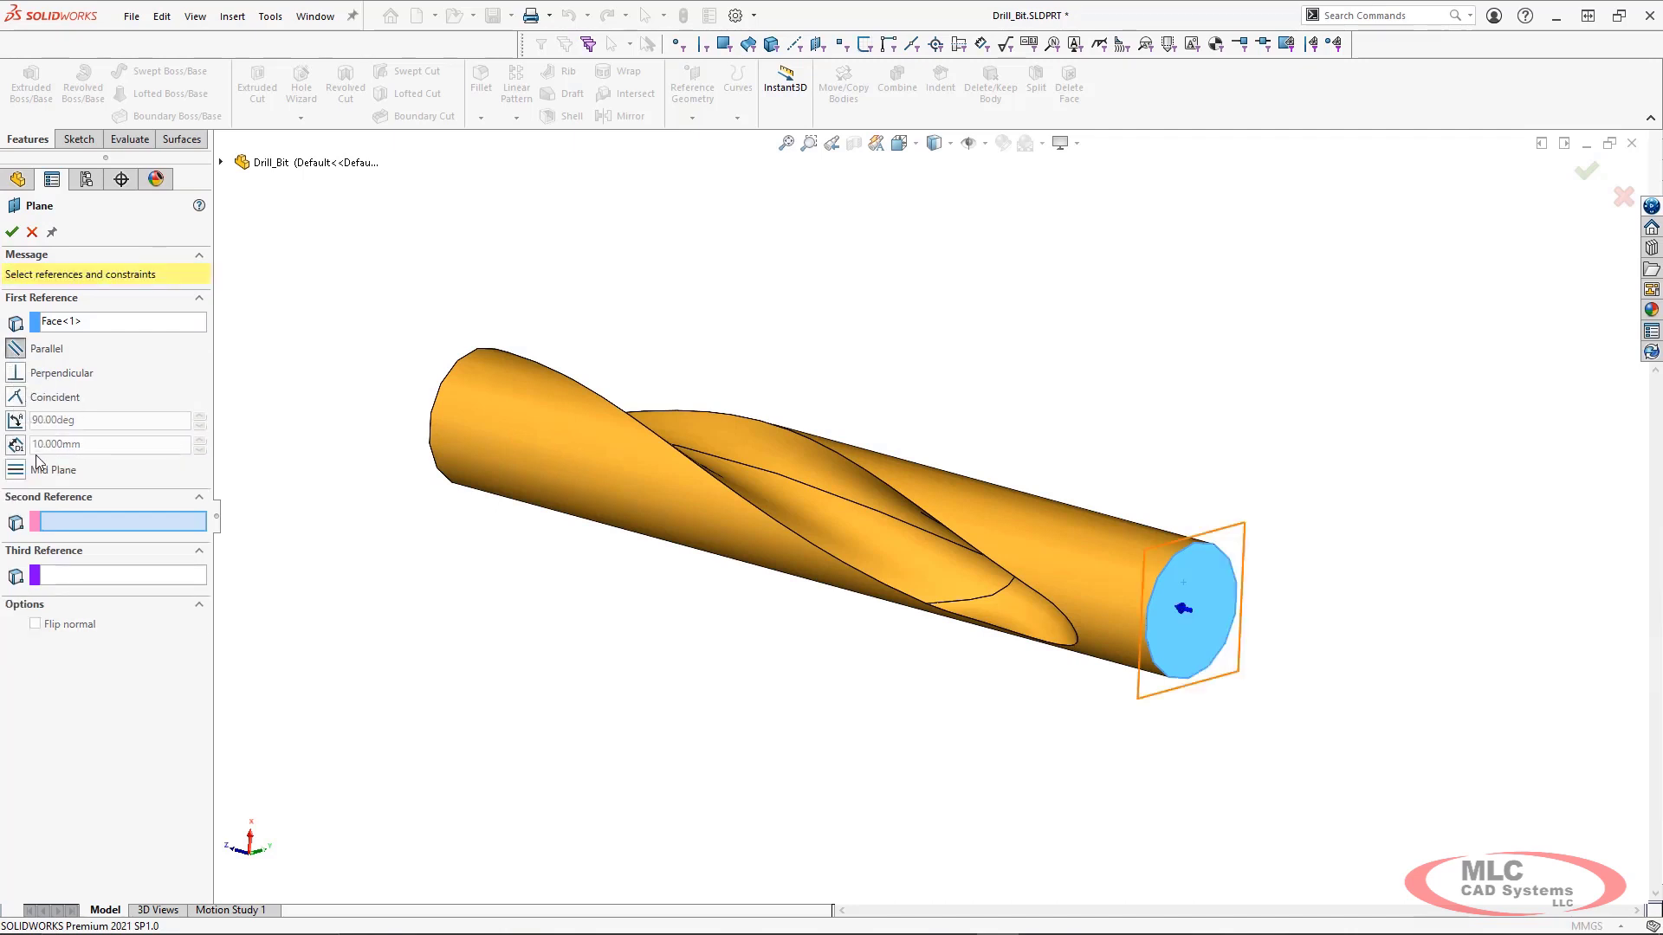
{"action": "left_click", "coordinate": [927, 607]}
Offset two more planes, Plane4 and Plane5, 30 mm apart from Plane3 on the flipped side
{"action": "right_click", "coordinate": [927, 606]}
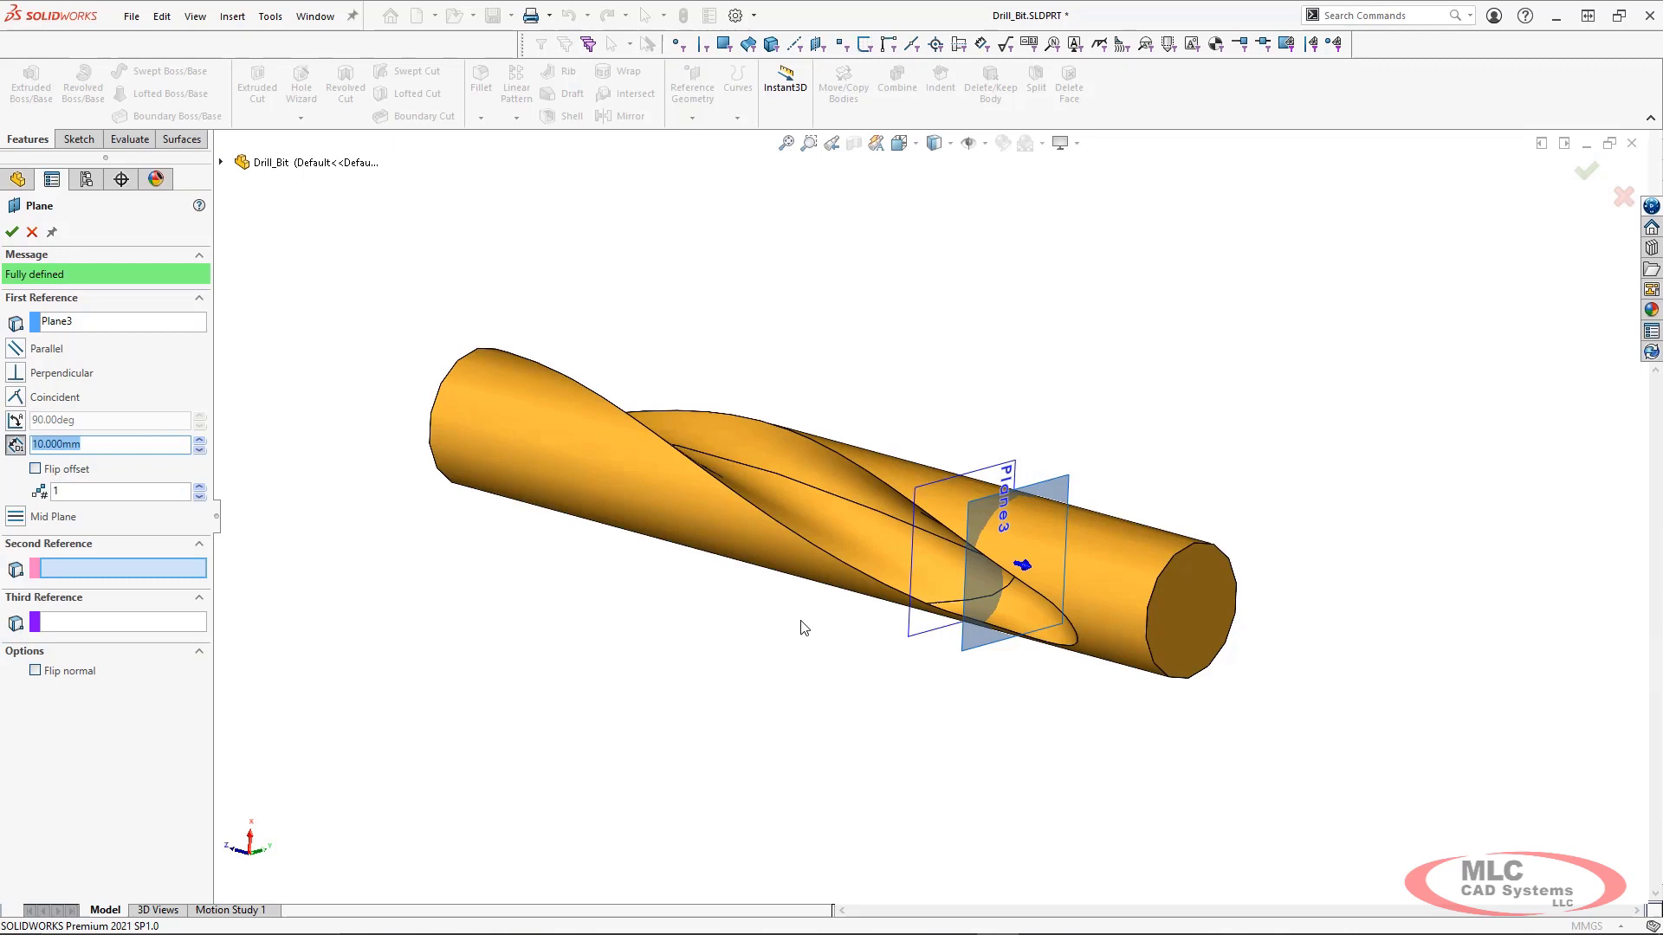
{"action": "type", "text": "30"}
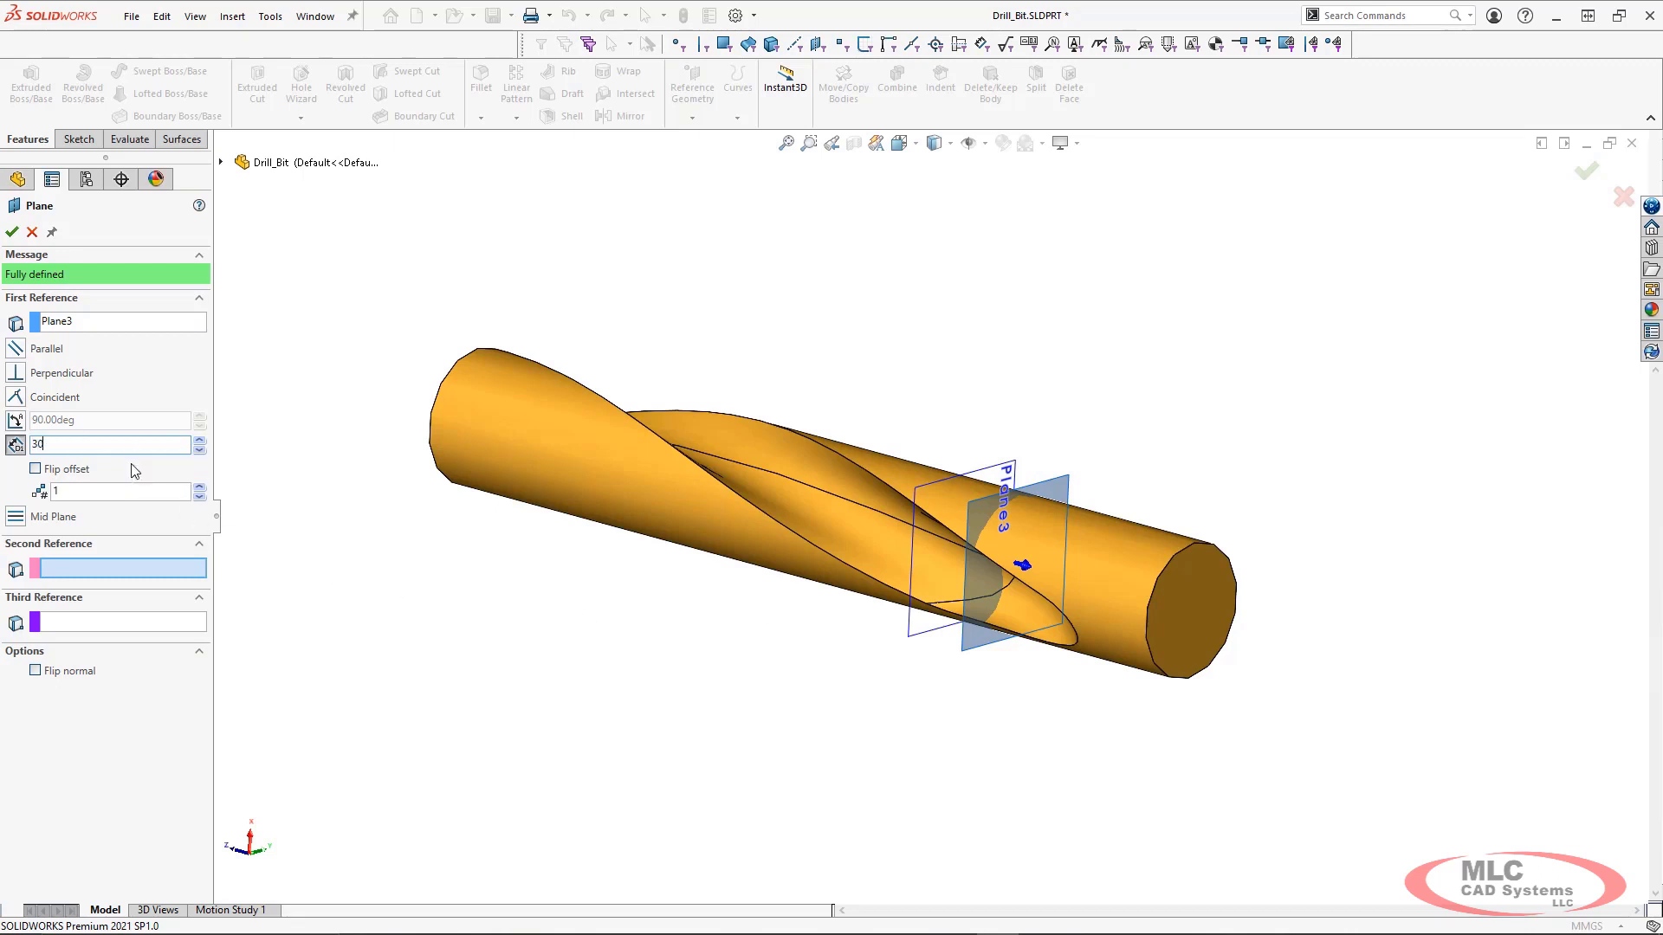
{"action": "left_click", "coordinate": [70, 489]}
{"action": "type", "text": "2"}
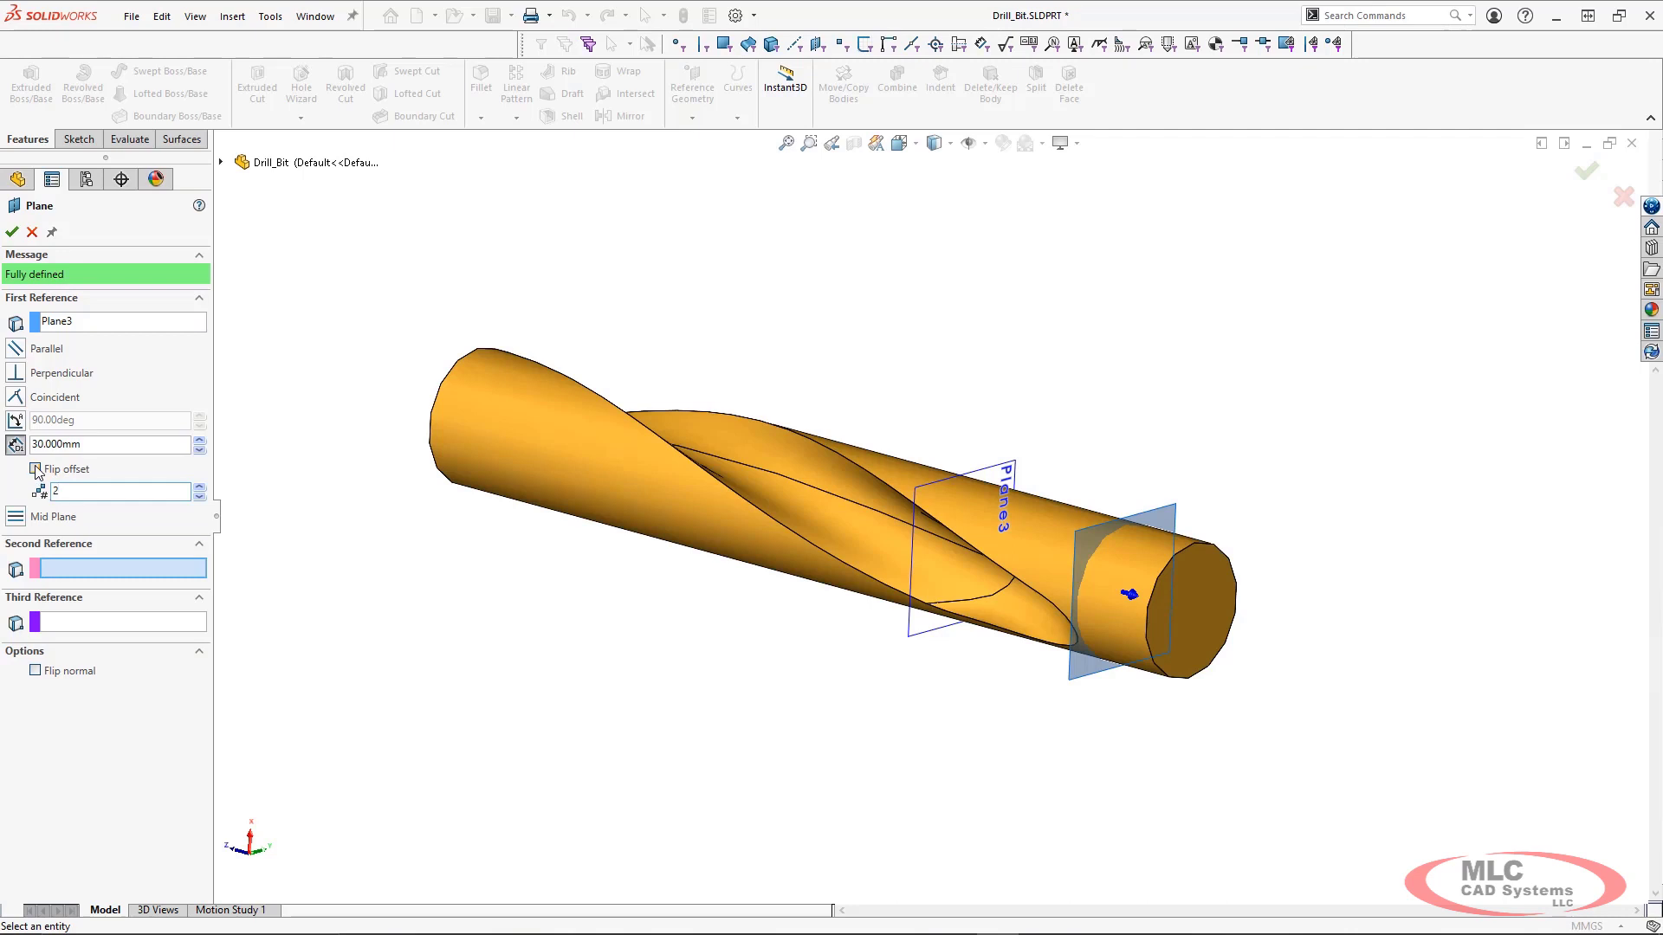
{"action": "left_click", "coordinate": [36, 468]}
{"action": "left_click", "coordinate": [12, 231]}
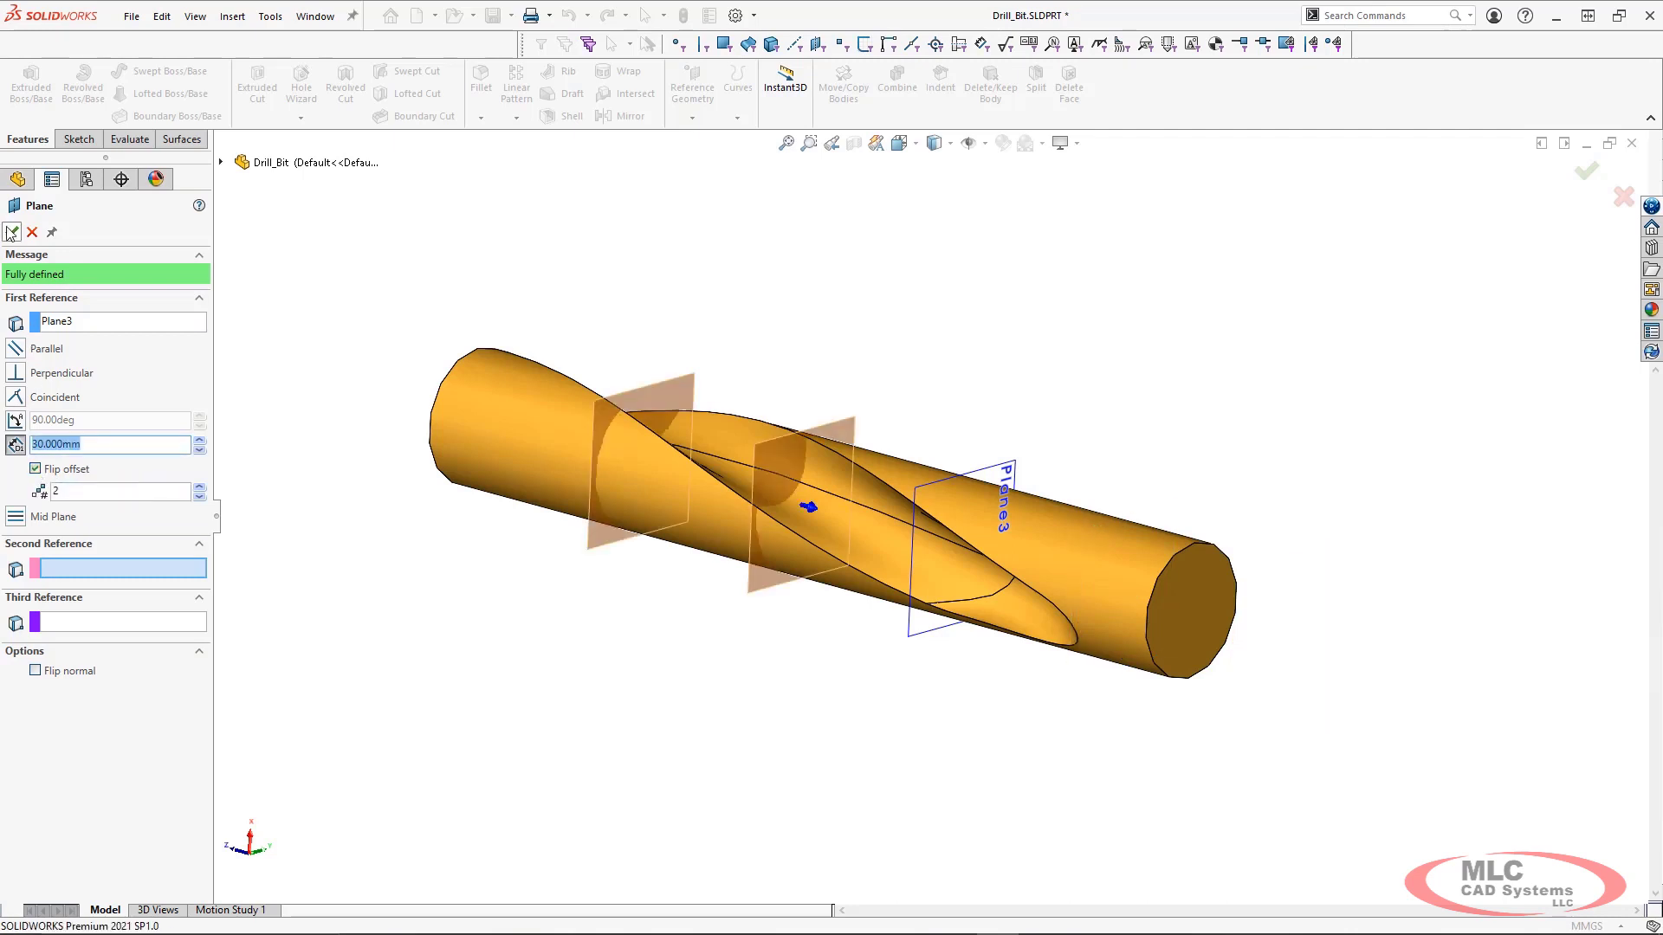
{"action": "left_click", "coordinate": [32, 233]}
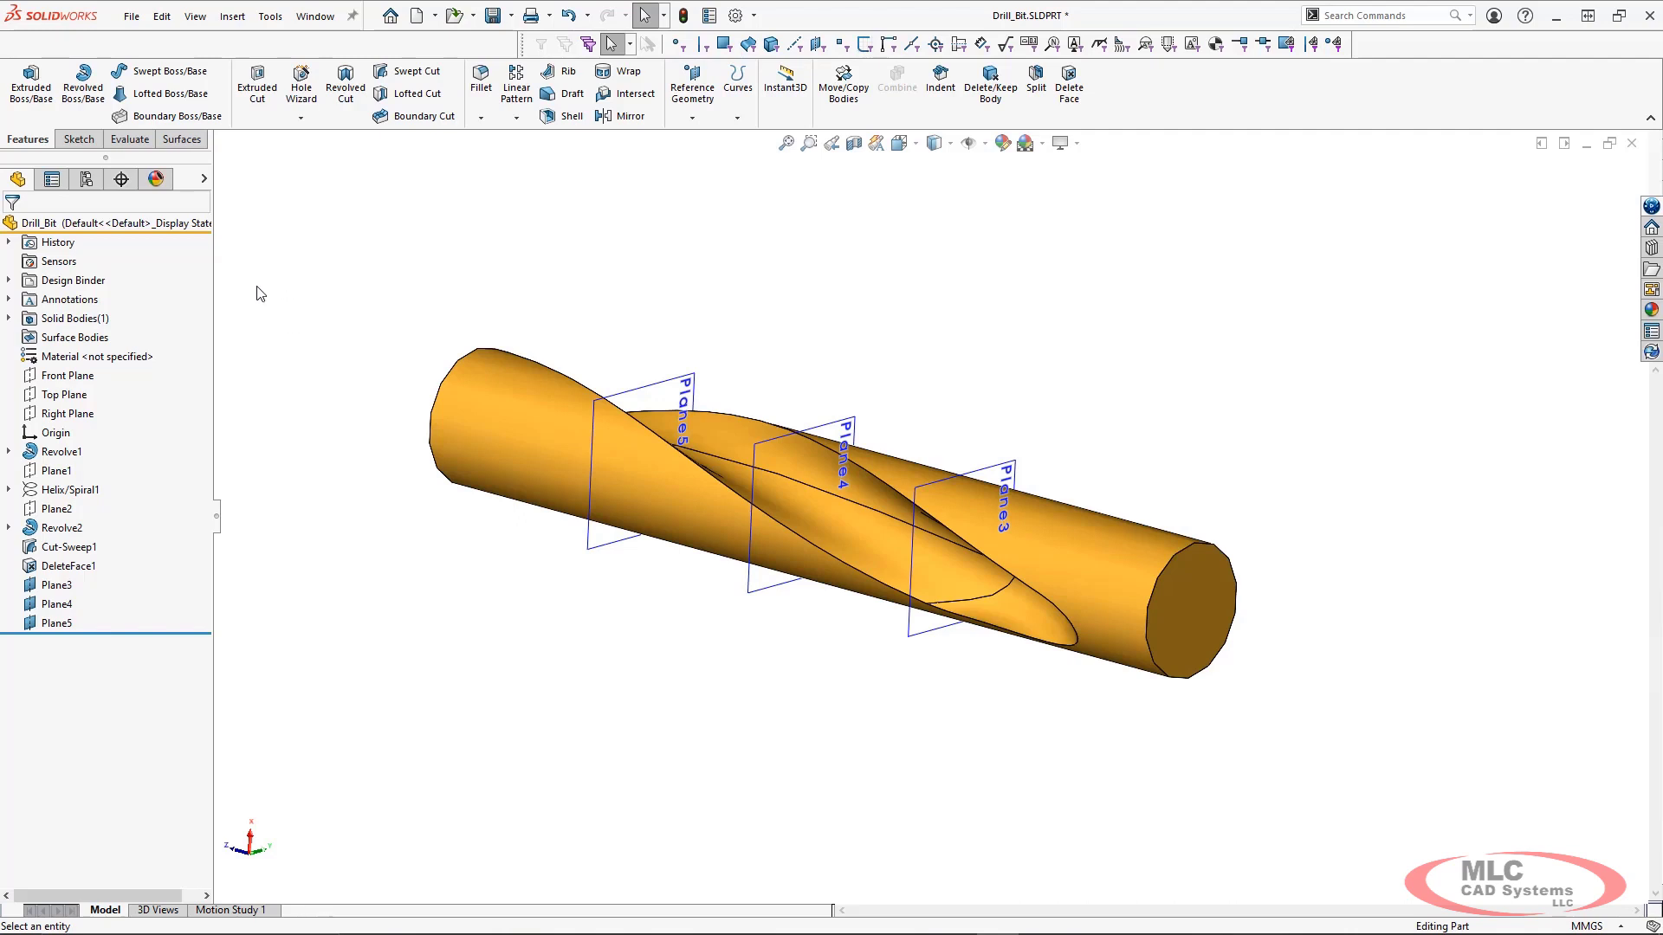
In a new 3D sketch, create intersection curves of Plane3, Plane4 and Plane5 with both flute faces
{"action": "left_click", "coordinate": [77, 140]}
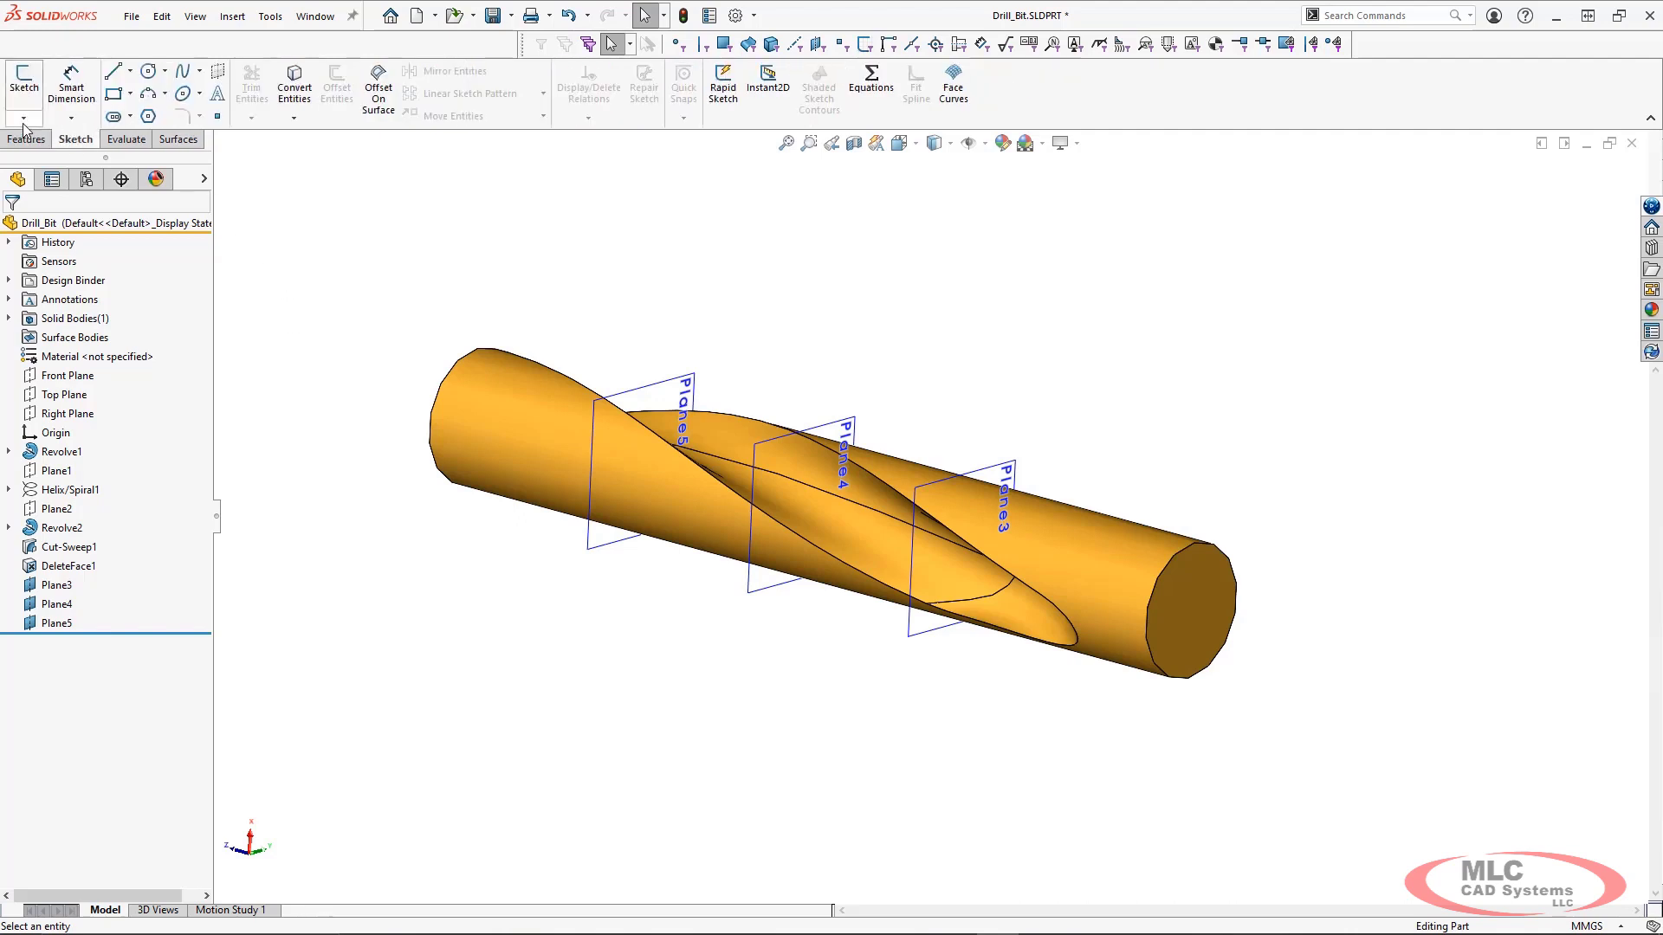
{"action": "left_click", "coordinate": [23, 117]}
{"action": "left_click", "coordinate": [45, 161]}
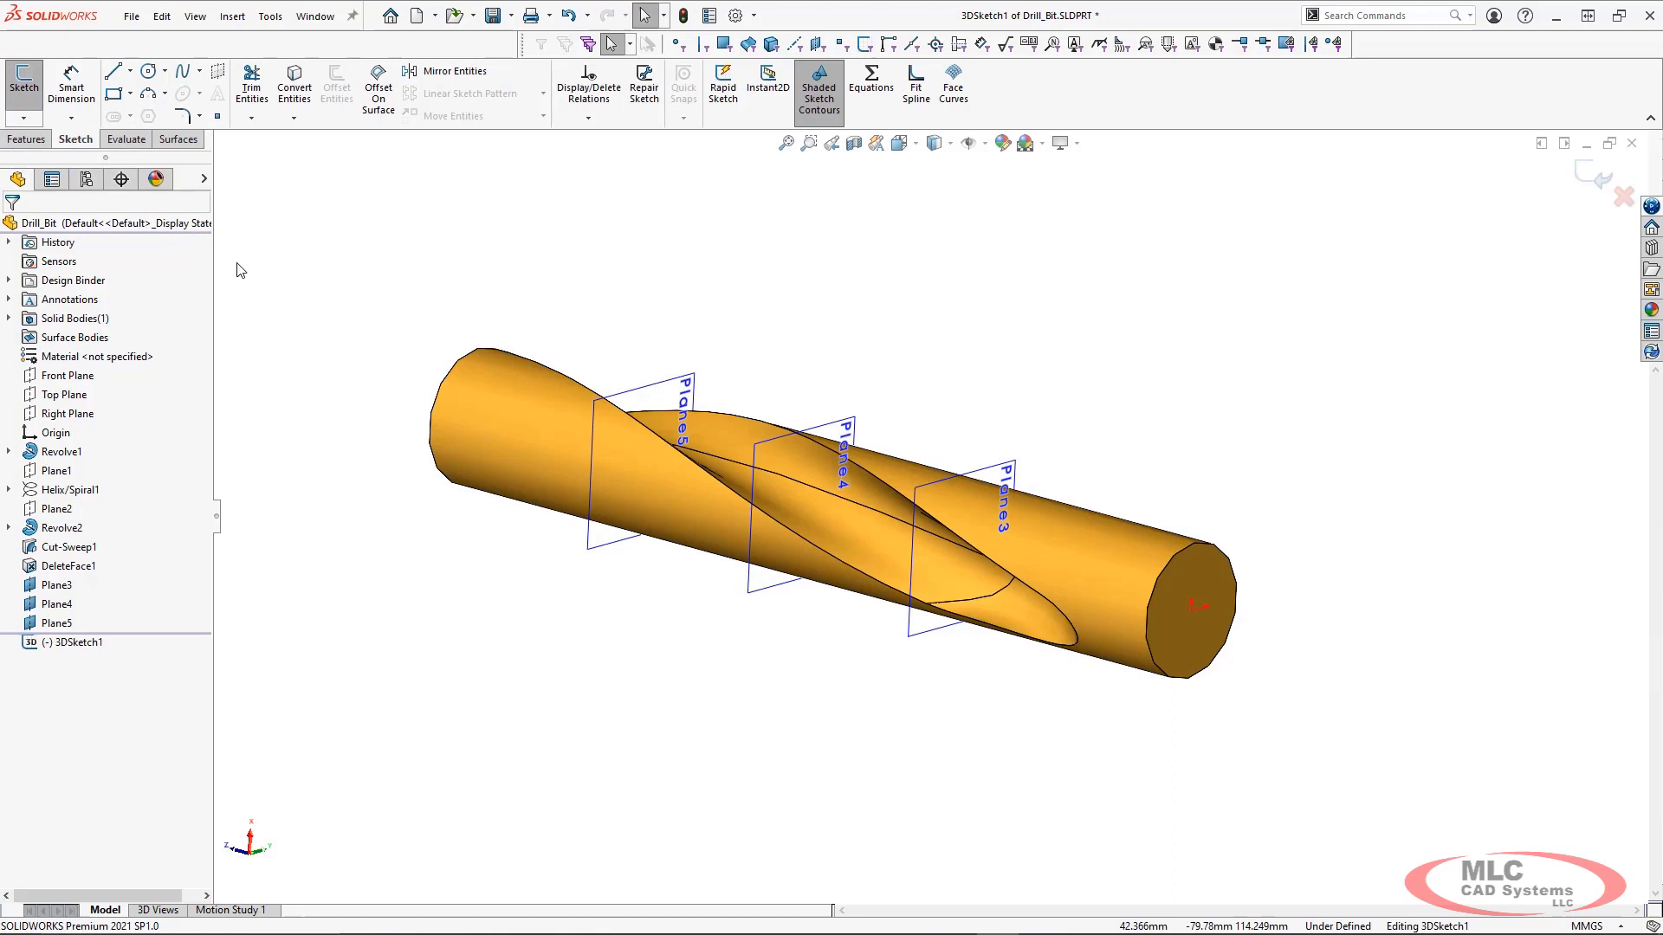
{"action": "left_click", "coordinate": [293, 118]}
{"action": "left_click", "coordinate": [338, 160]}
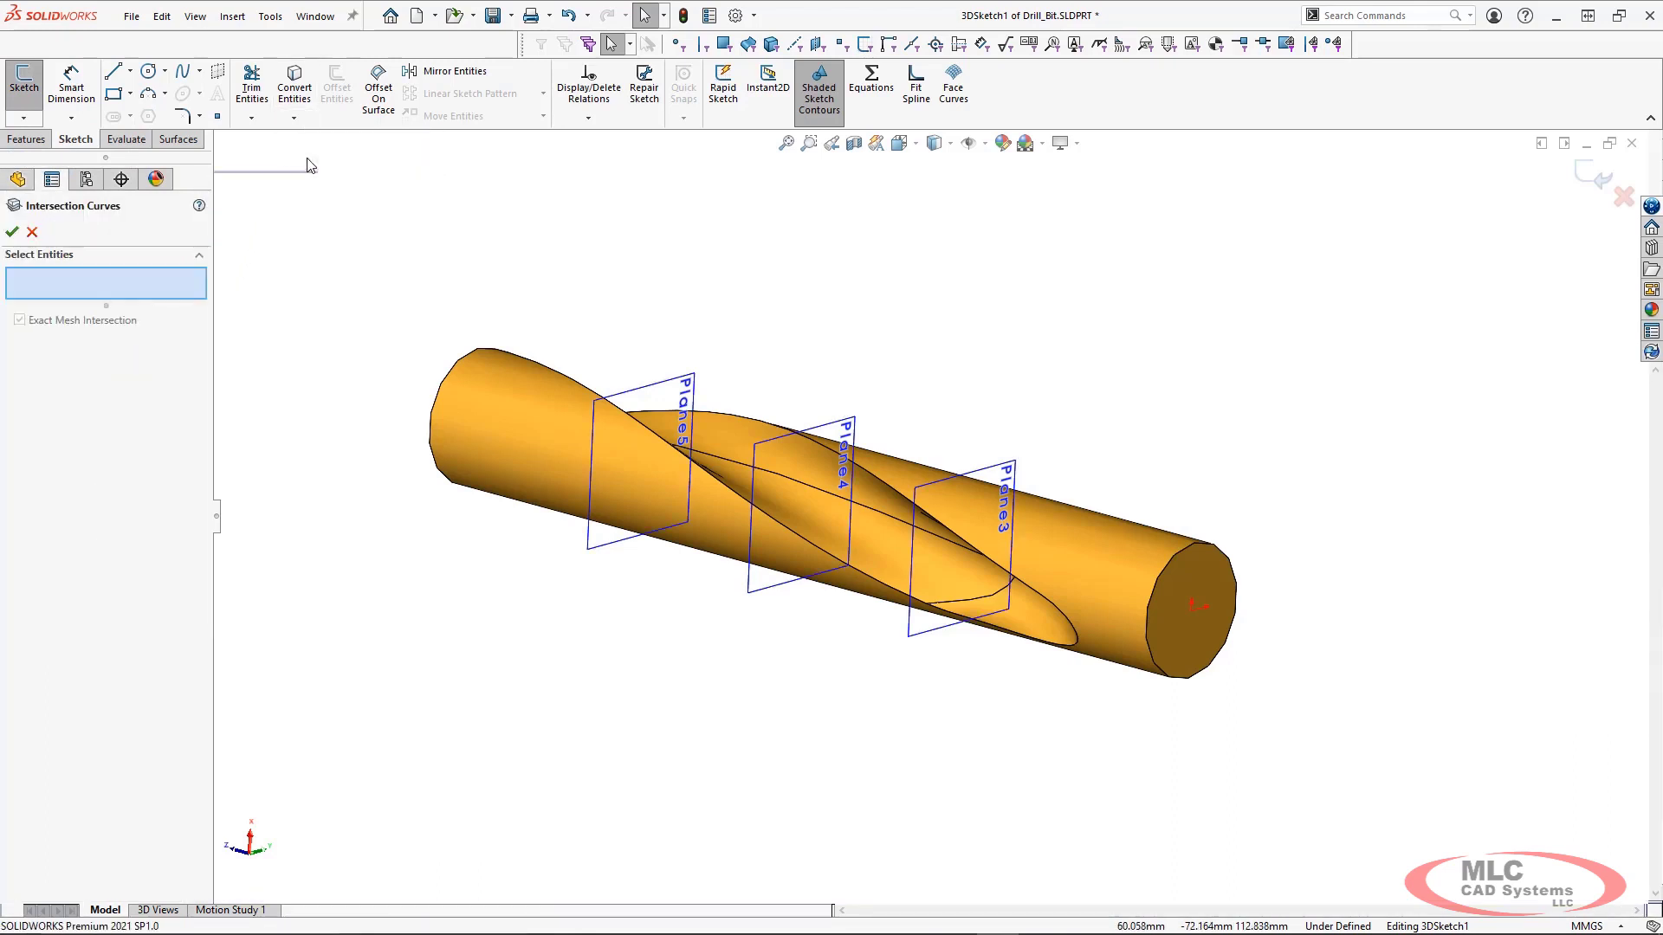
{"action": "left_click", "coordinate": [690, 378]}
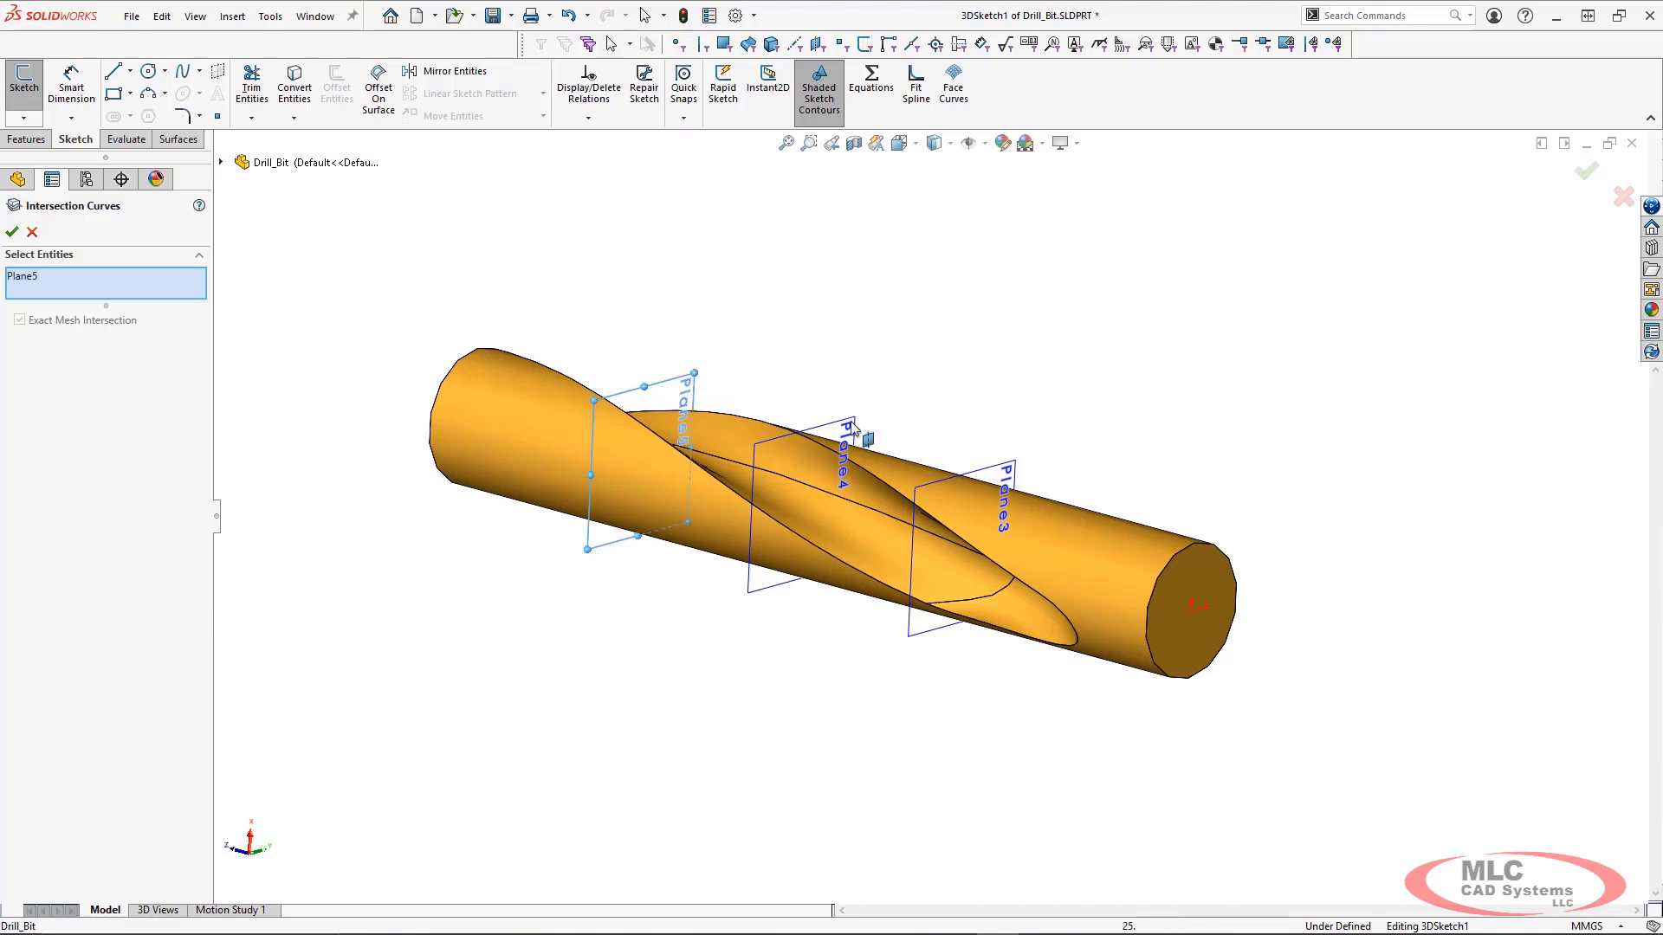
{"action": "left_click", "coordinate": [853, 433]}
{"action": "left_click", "coordinate": [996, 459]}
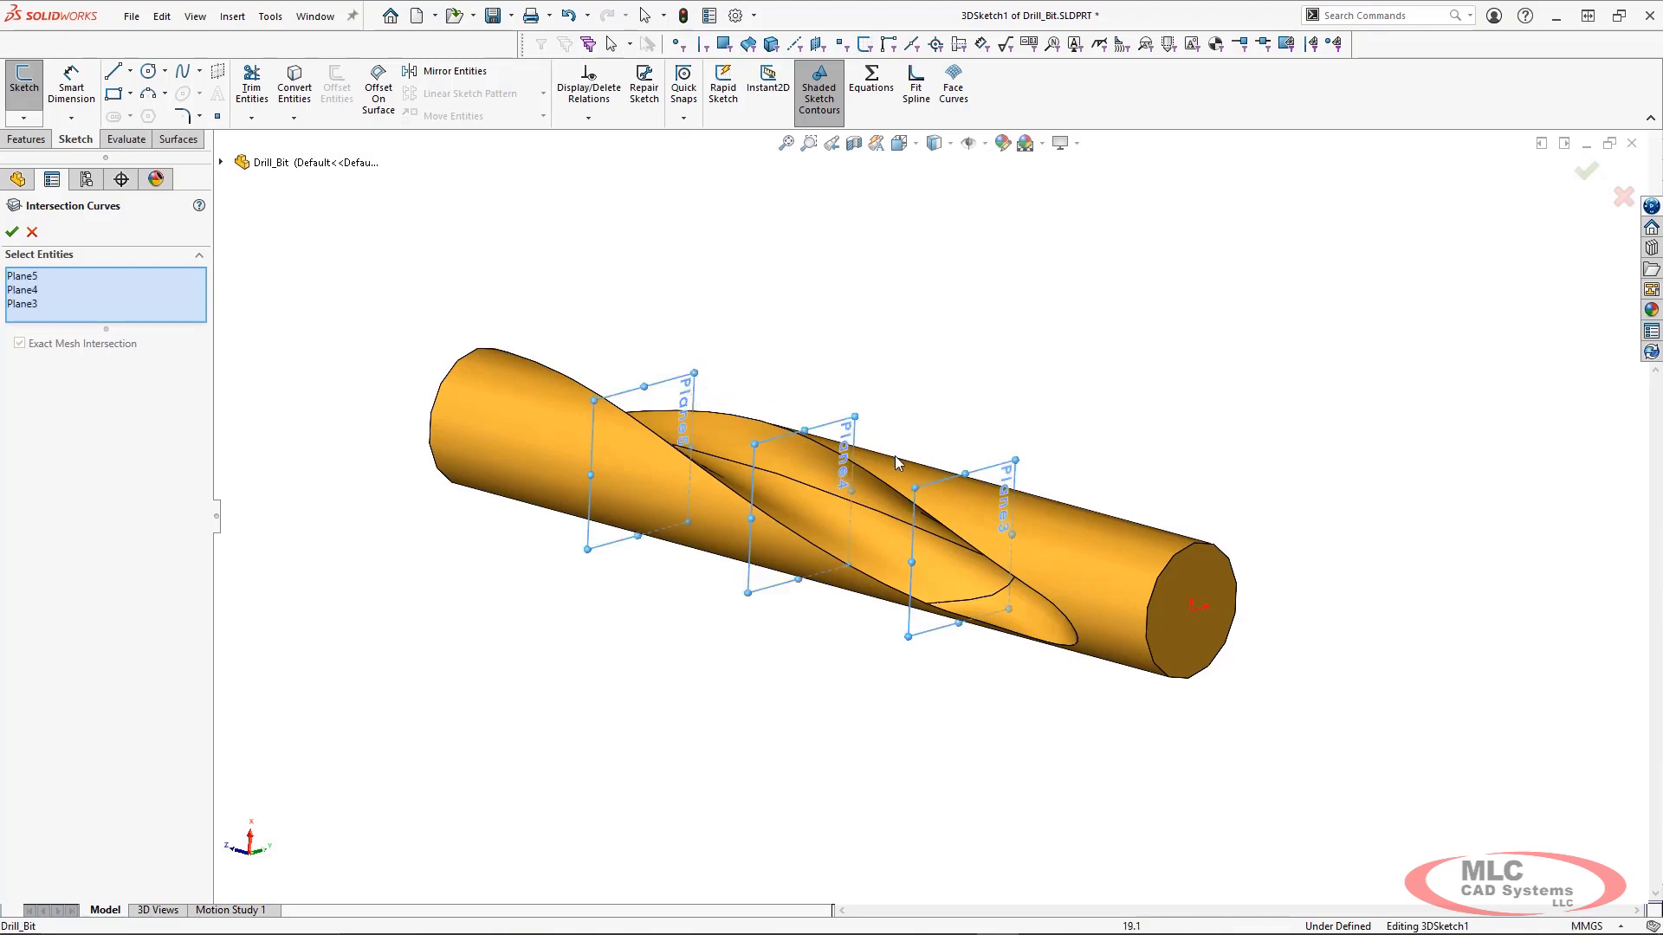
{"action": "left_click", "coordinate": [873, 504]}
{"action": "left_click", "coordinate": [869, 538]}
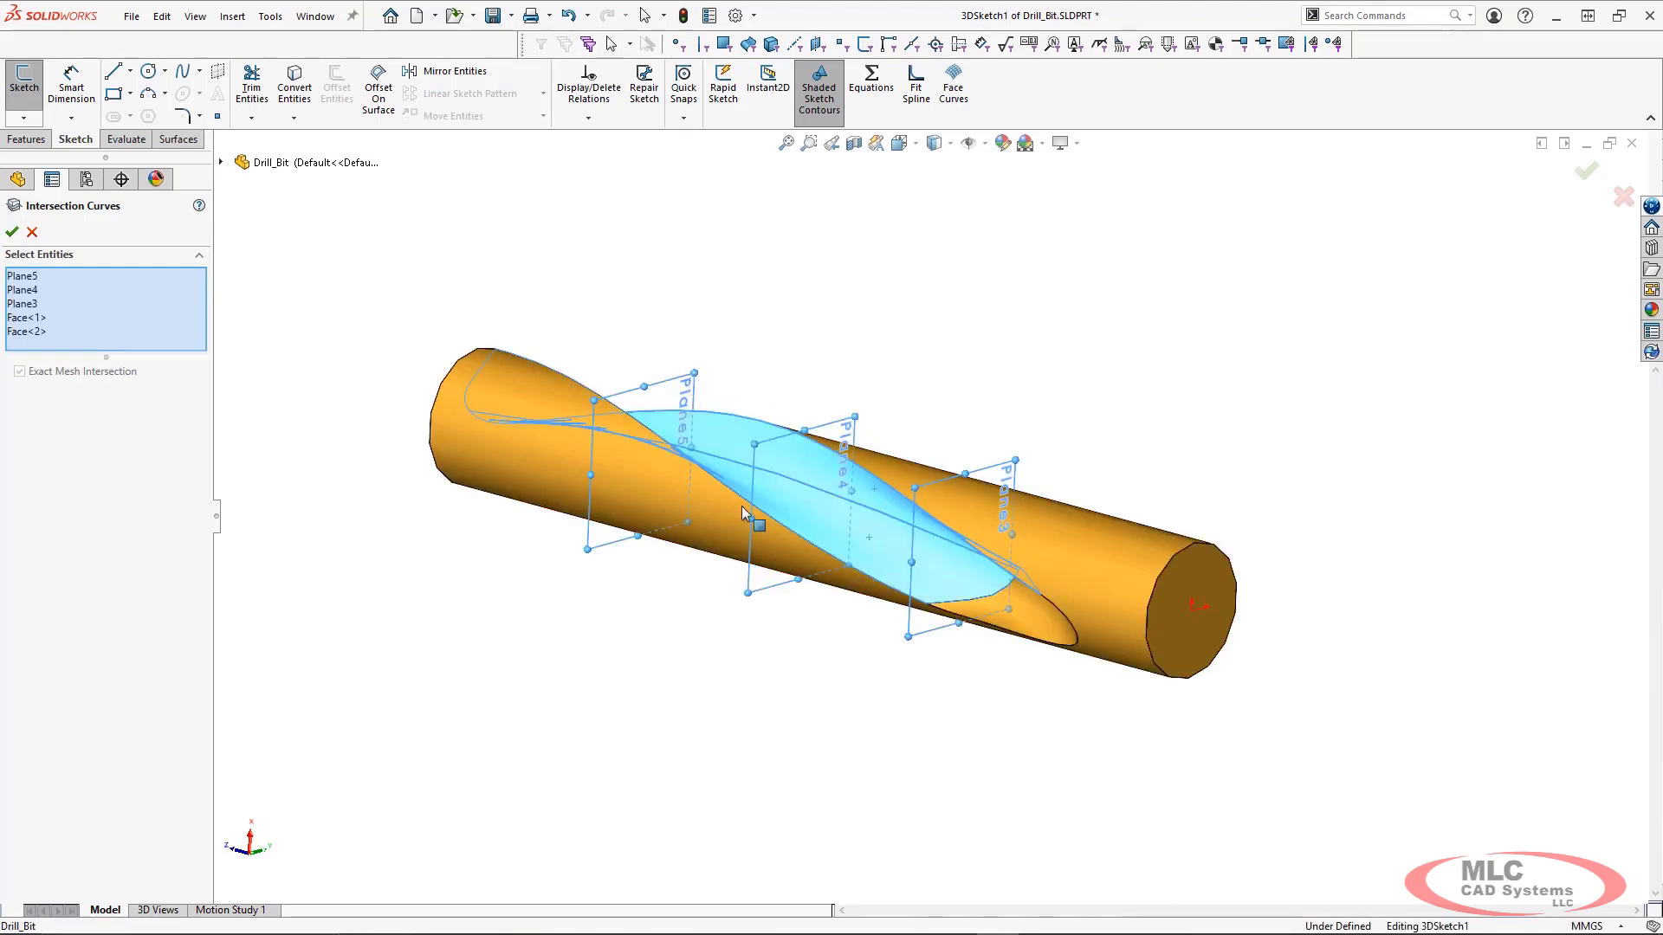
{"action": "left_click", "coordinate": [12, 232]}
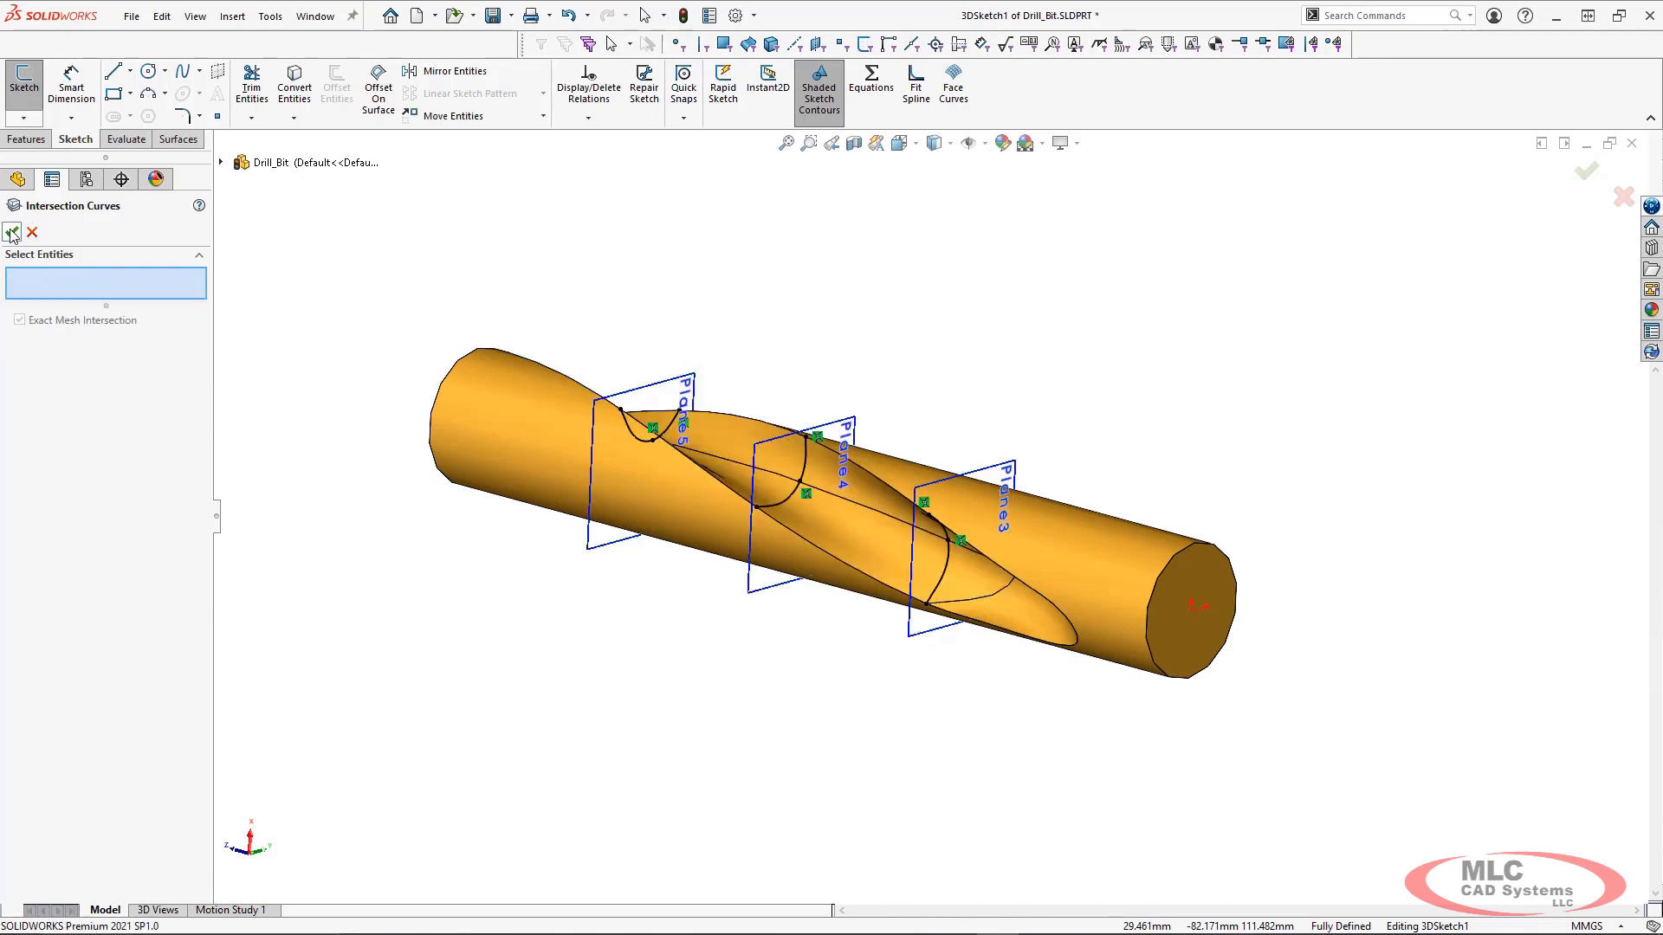
{"action": "left_click", "coordinate": [32, 232]}
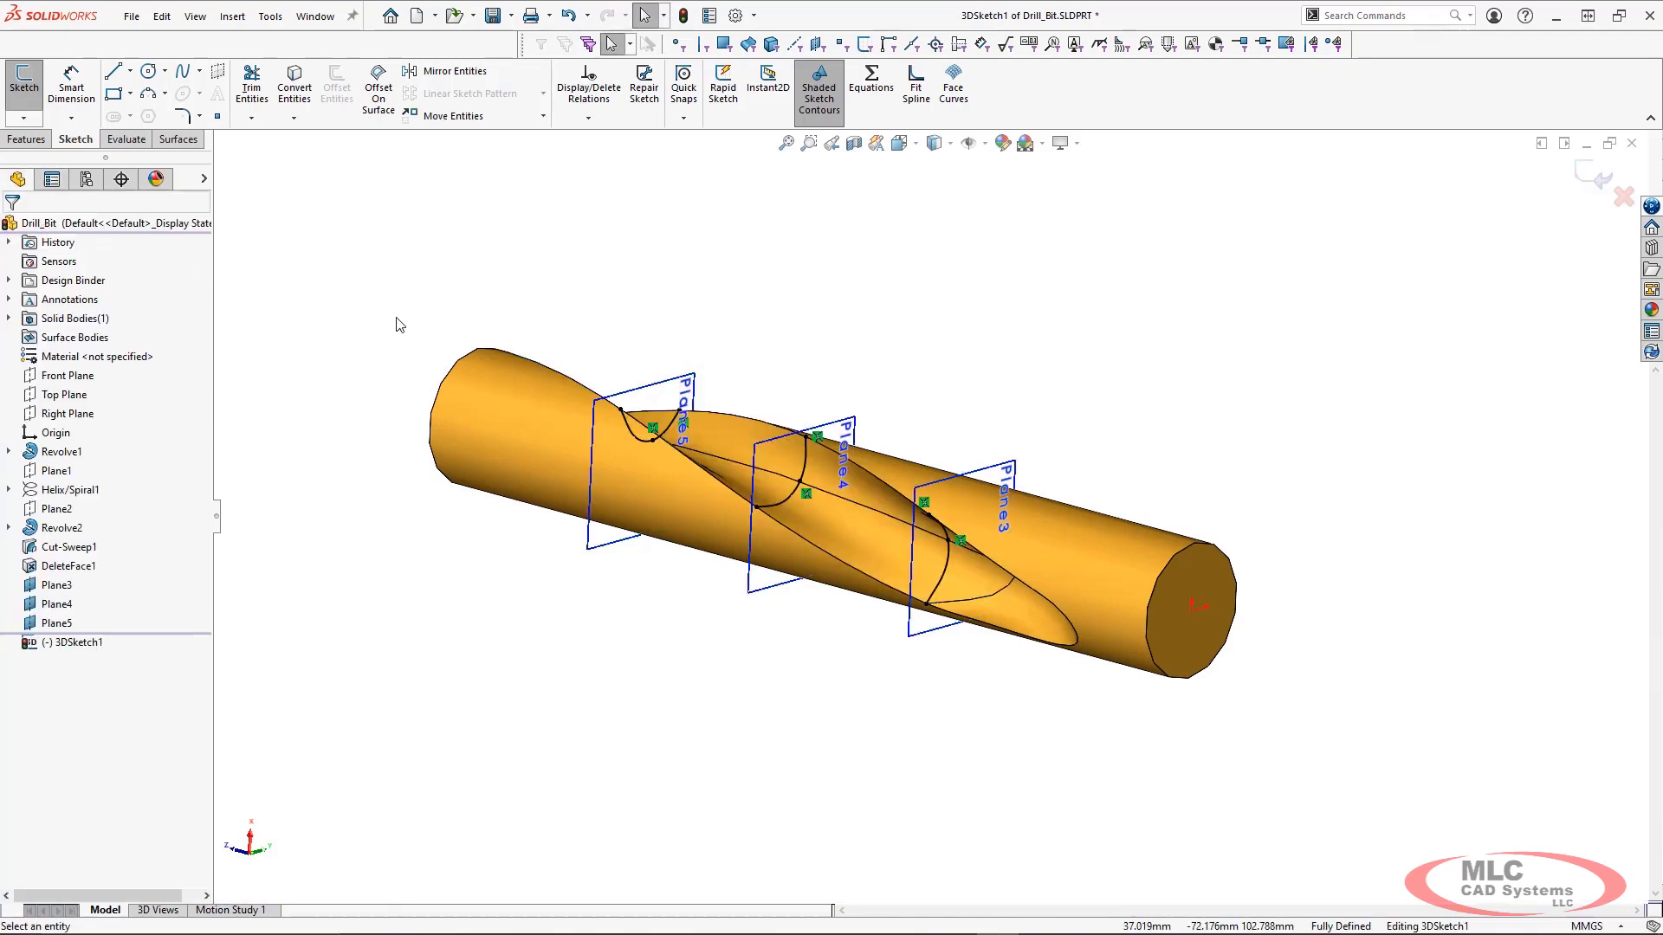
Hide Plane3, Plane4 and Plane5
{"action": "left_click", "coordinate": [57, 584]}
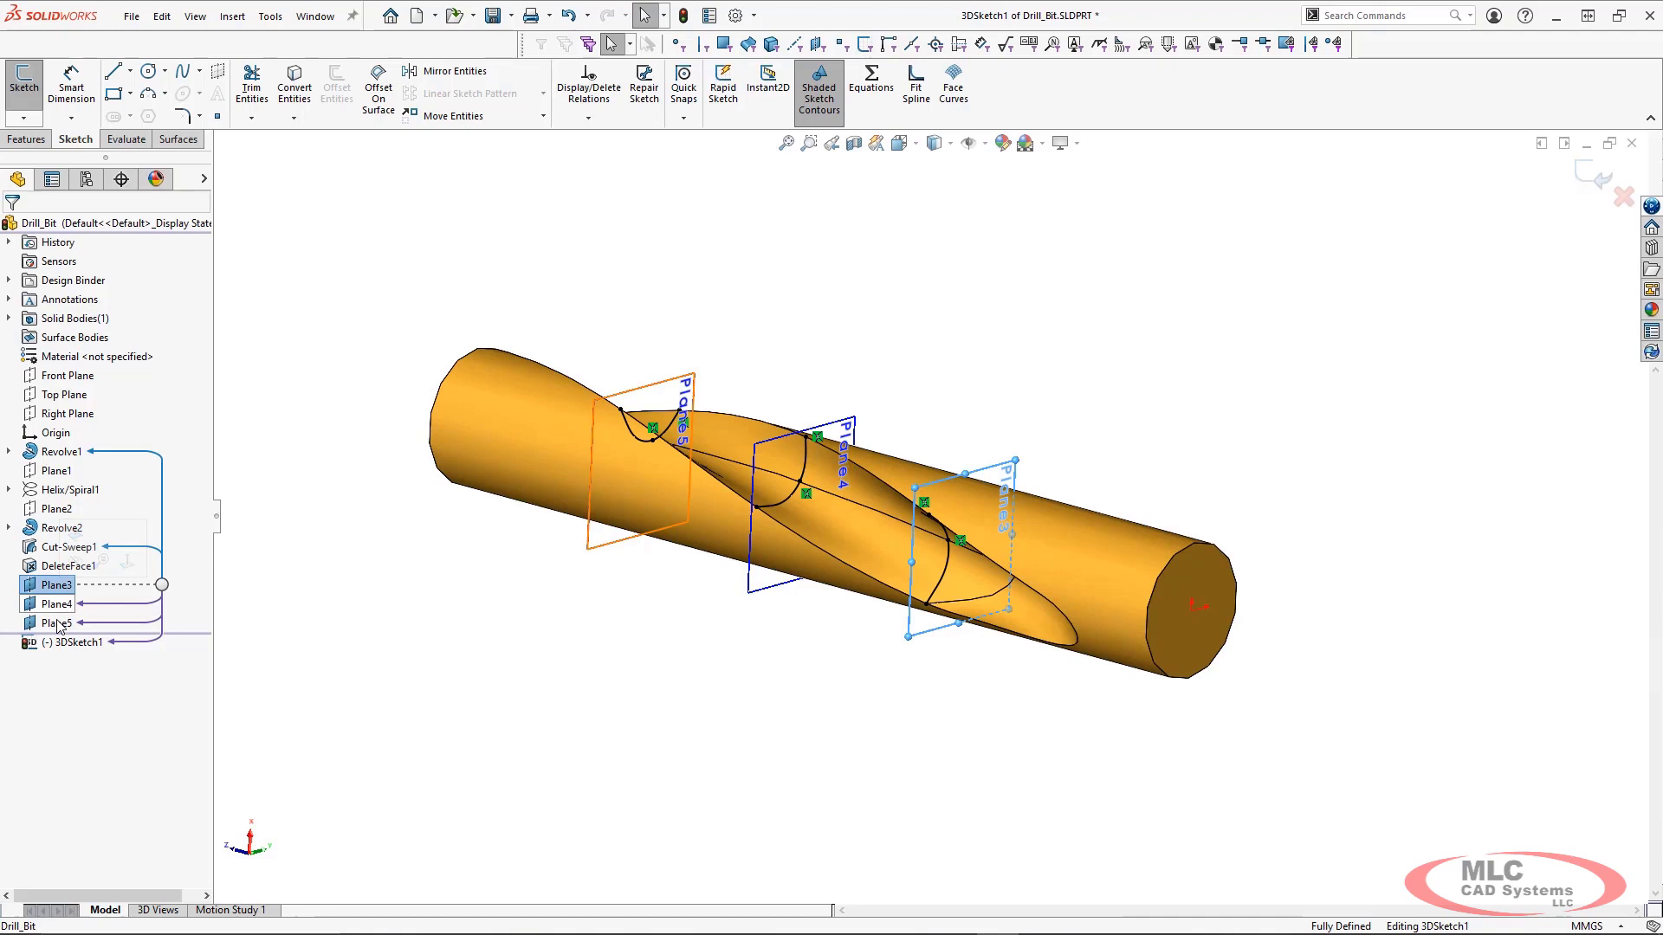
{"action": "left_click", "coordinate": [56, 624], "text": "shift"}
{"action": "left_click", "coordinate": [76, 603]}
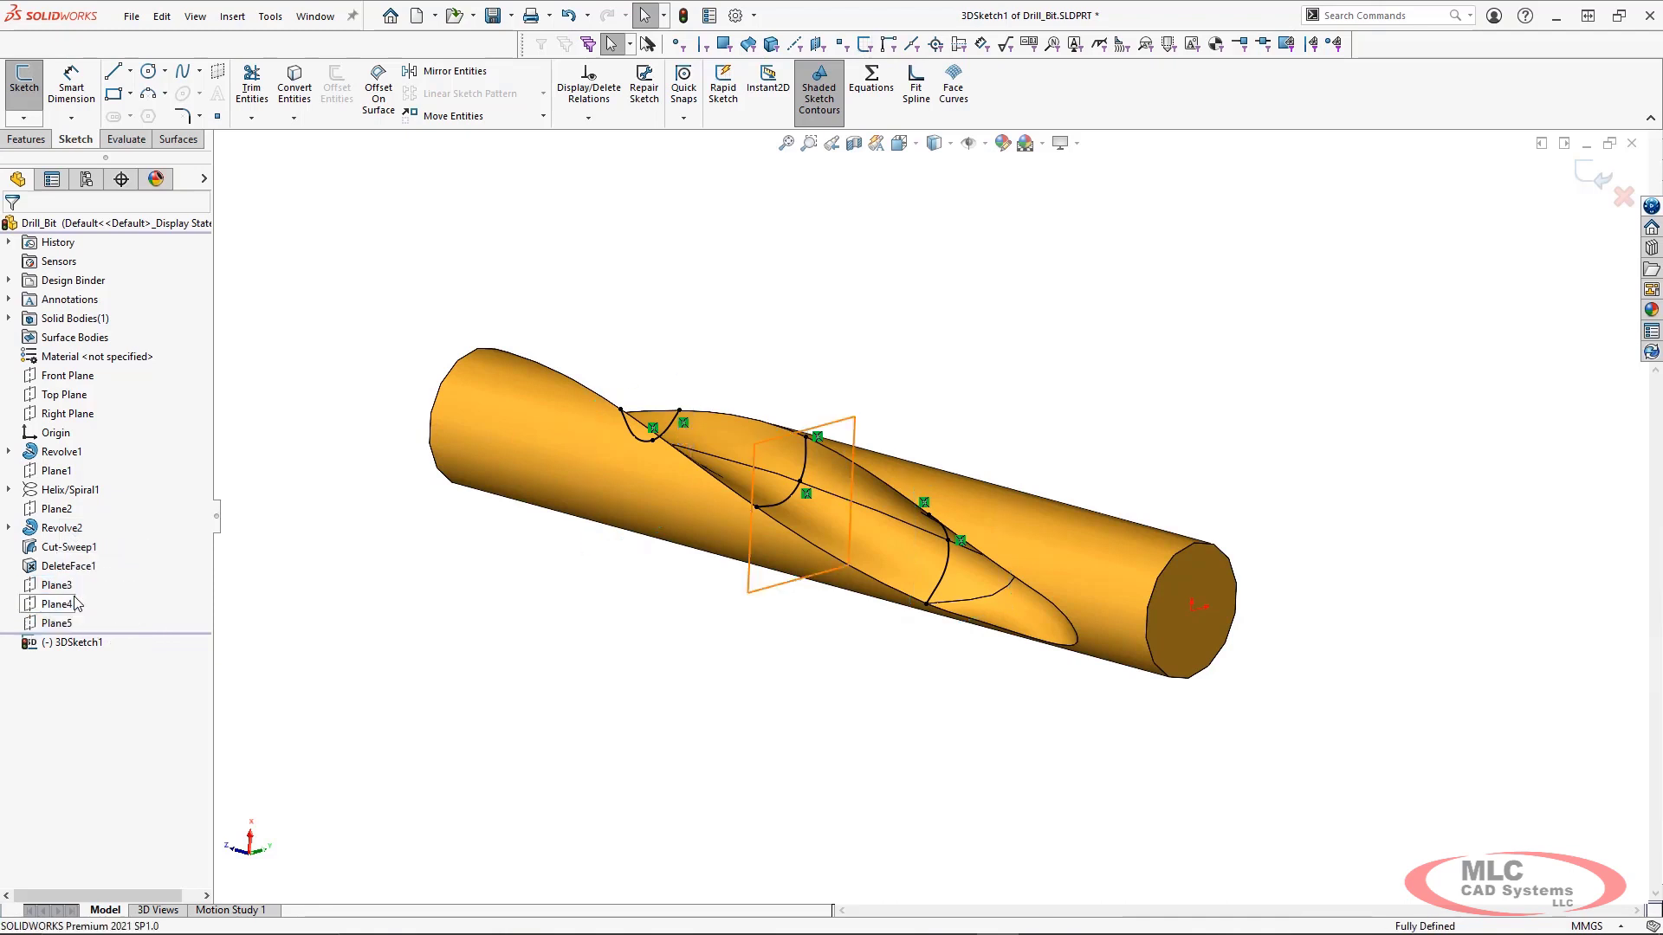
{"action": "mouse_move", "coordinate": [605, 620]}
{"action": "middle_mouse_down"}
{"action": "mouse_move", "coordinate": [520, 587]}
{"action": "mouse_move", "coordinate": [494, 660]}
{"action": "middle_mouse_up"}
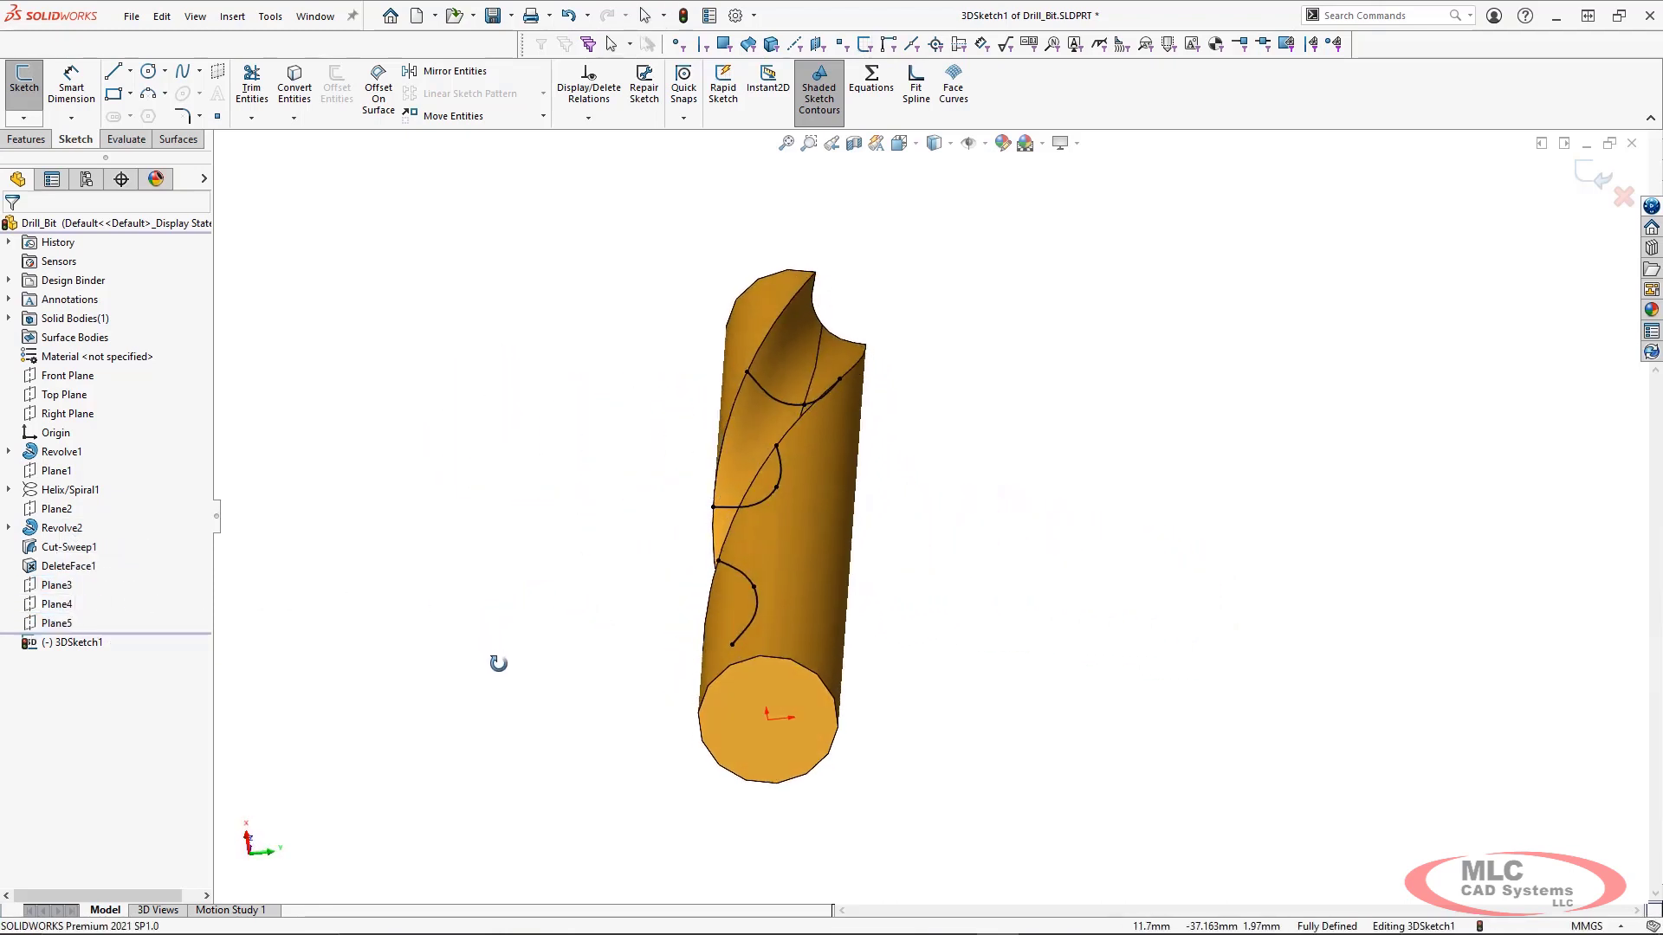
Convert the top flute edges into 3DSketch1 with Convert Entities
{"action": "left_click", "coordinate": [294, 91]}
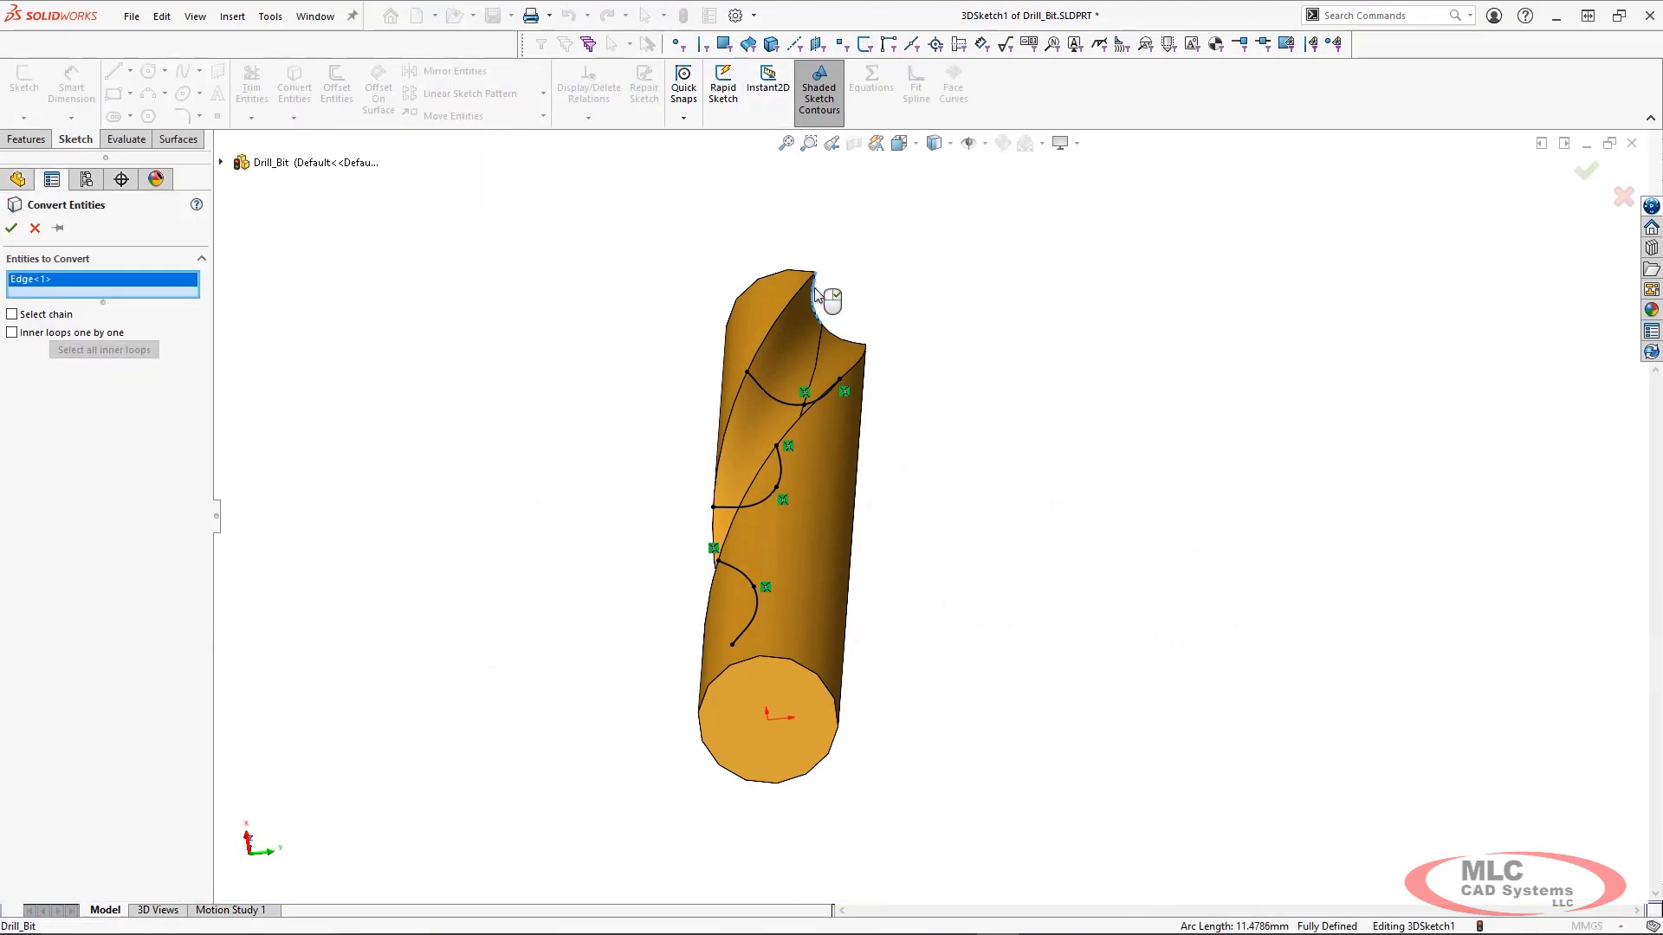
{"action": "left_click", "coordinate": [837, 337]}
{"action": "left_click", "coordinate": [857, 348]}
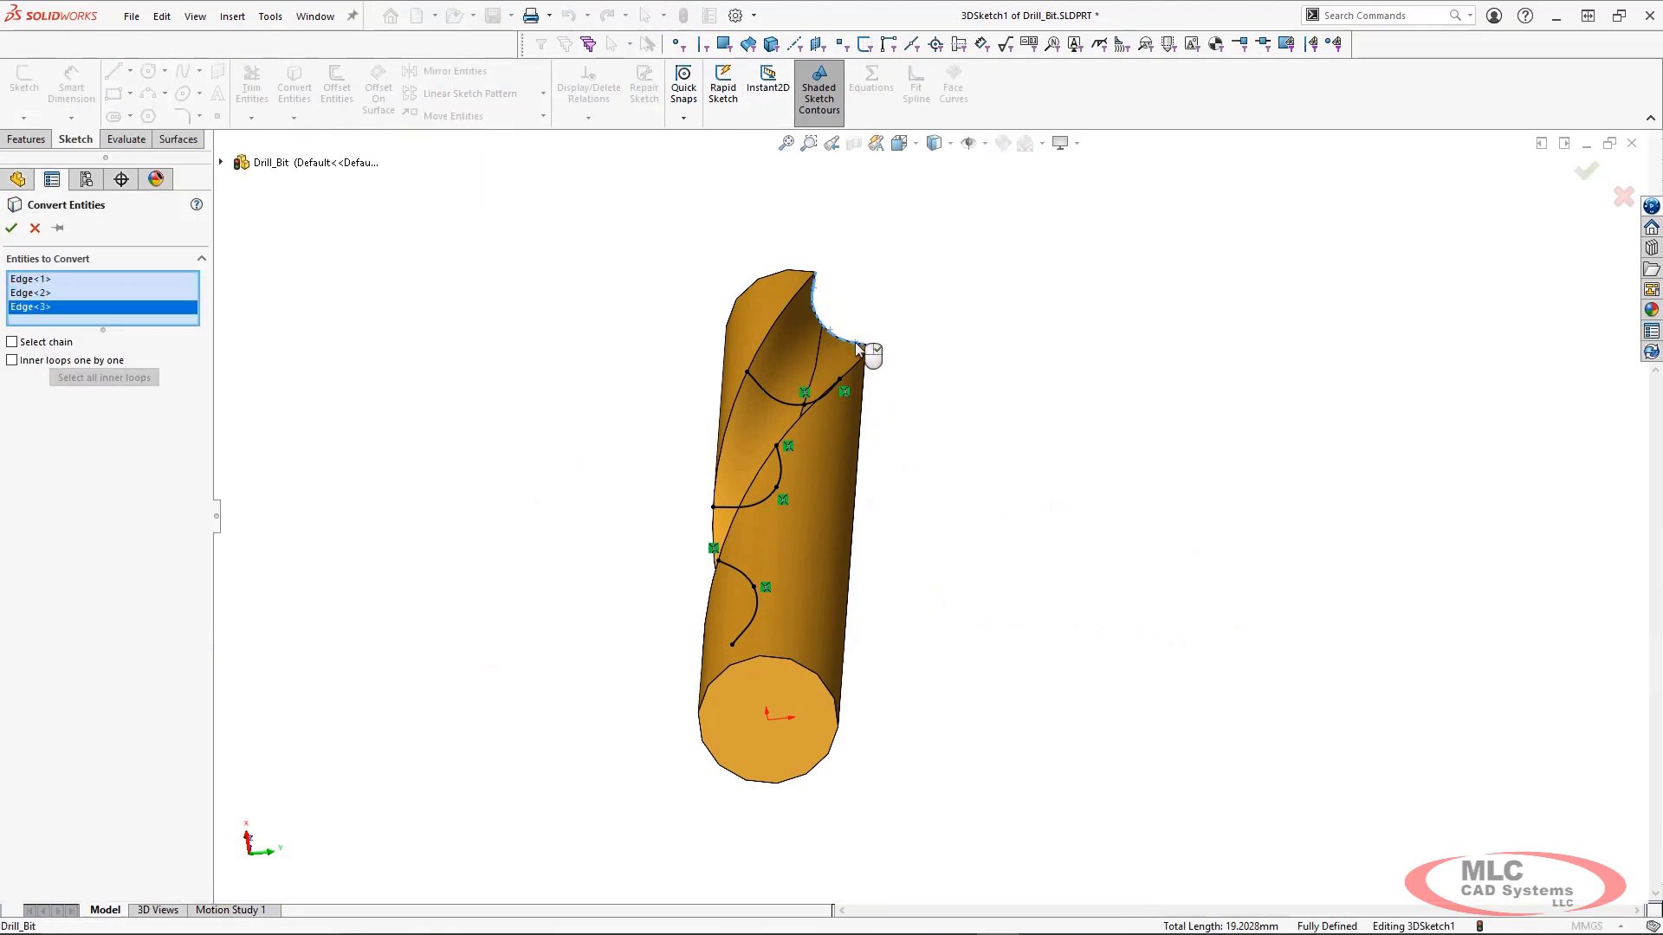
{"action": "right_click", "coordinate": [857, 347]}
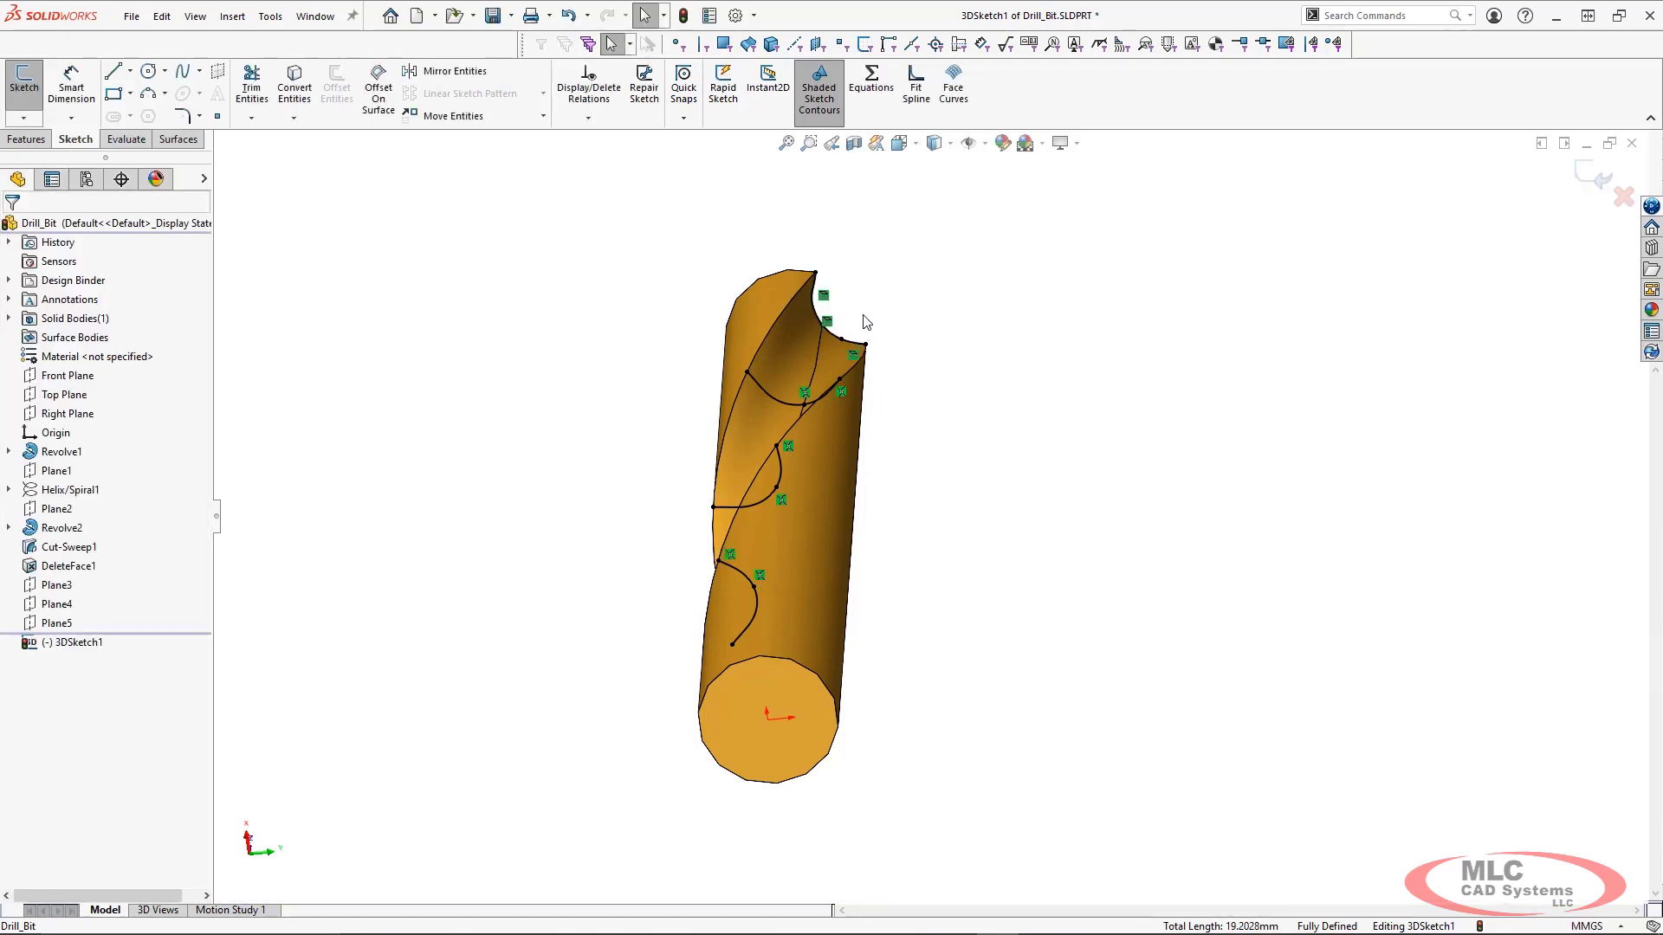
Fit a spline through each cross-section's curve pieces and exit the 3D sketch
{"action": "left_click", "coordinate": [917, 84]}
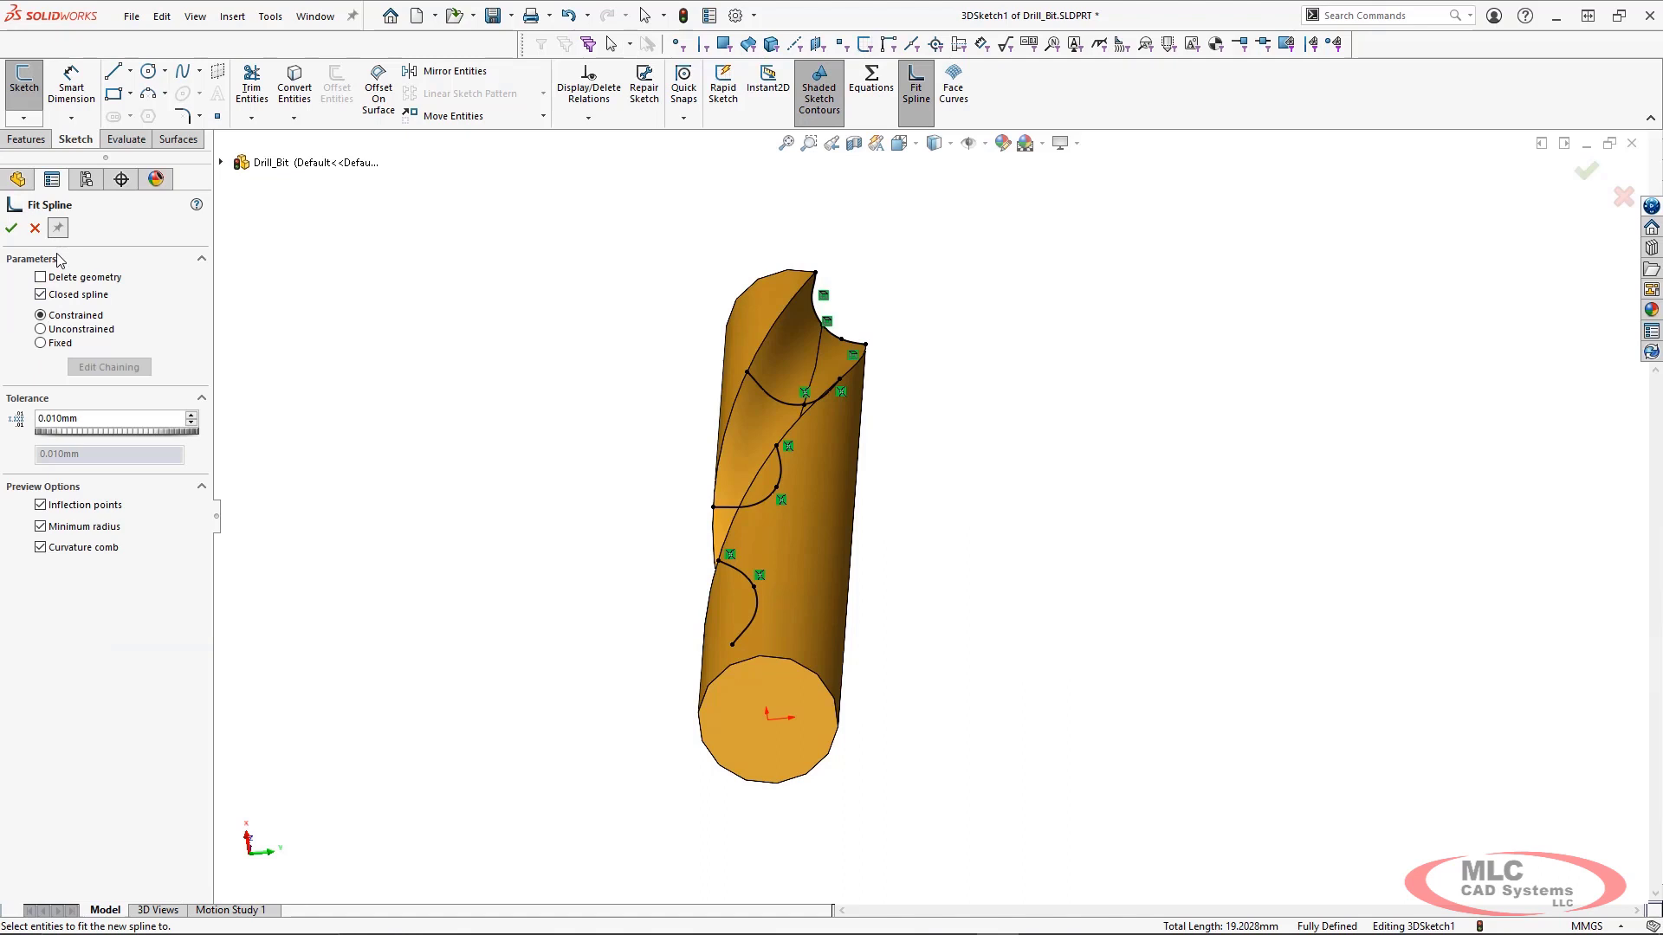
{"action": "left_click", "coordinate": [818, 318]}
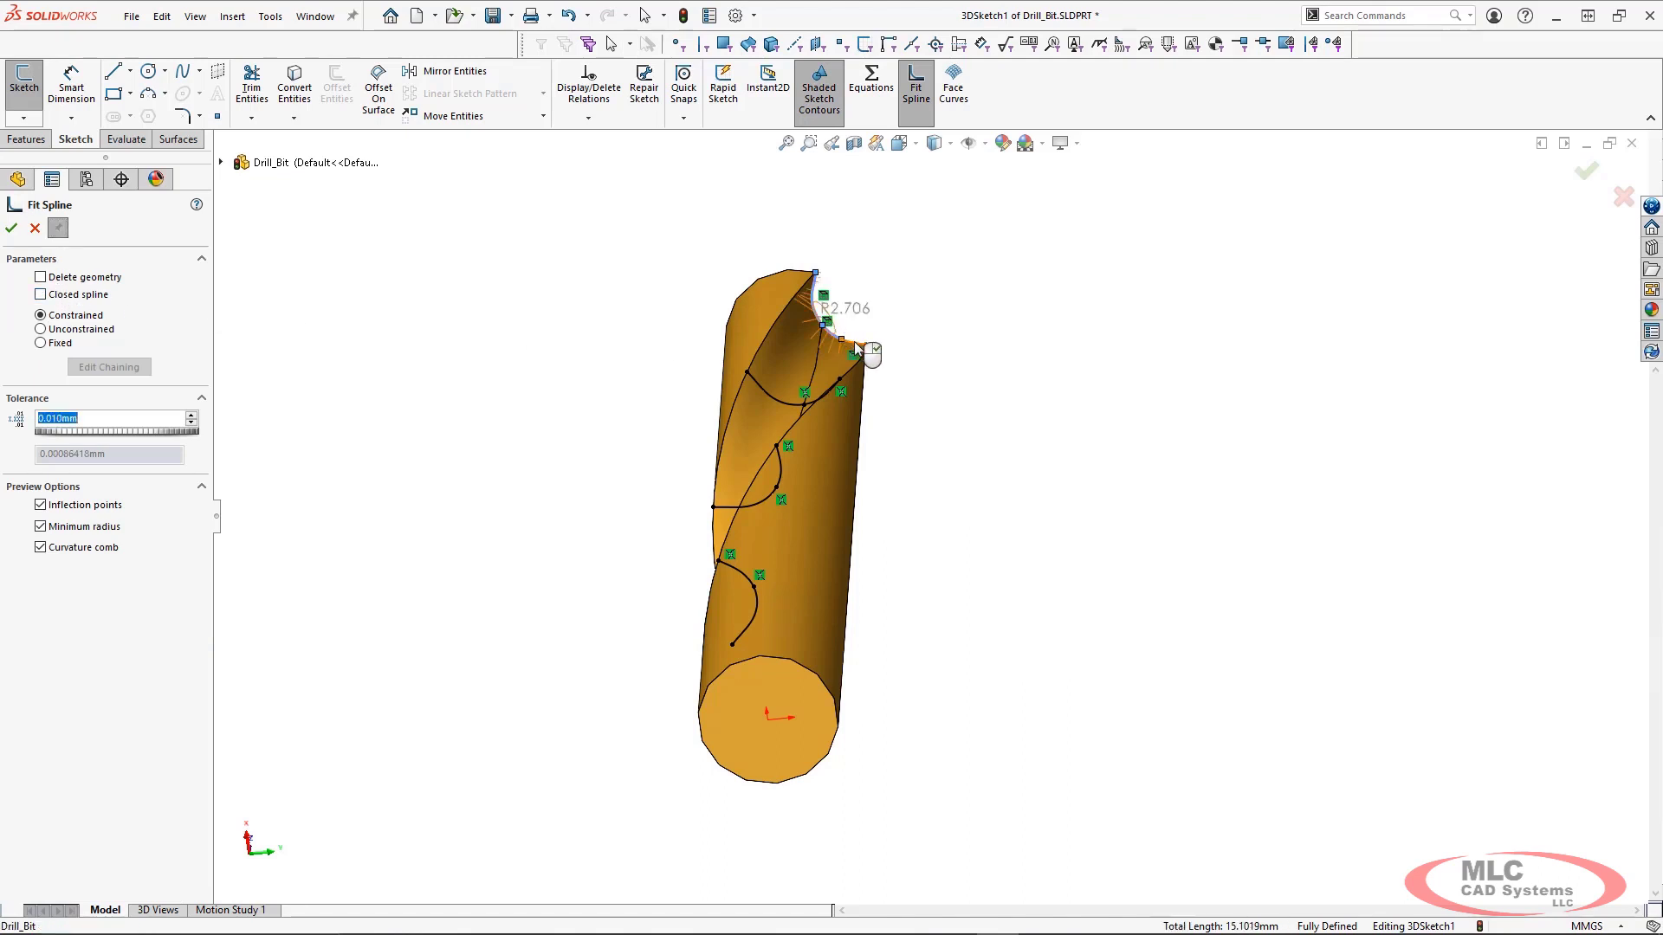
{"action": "left_click", "coordinate": [858, 347]}
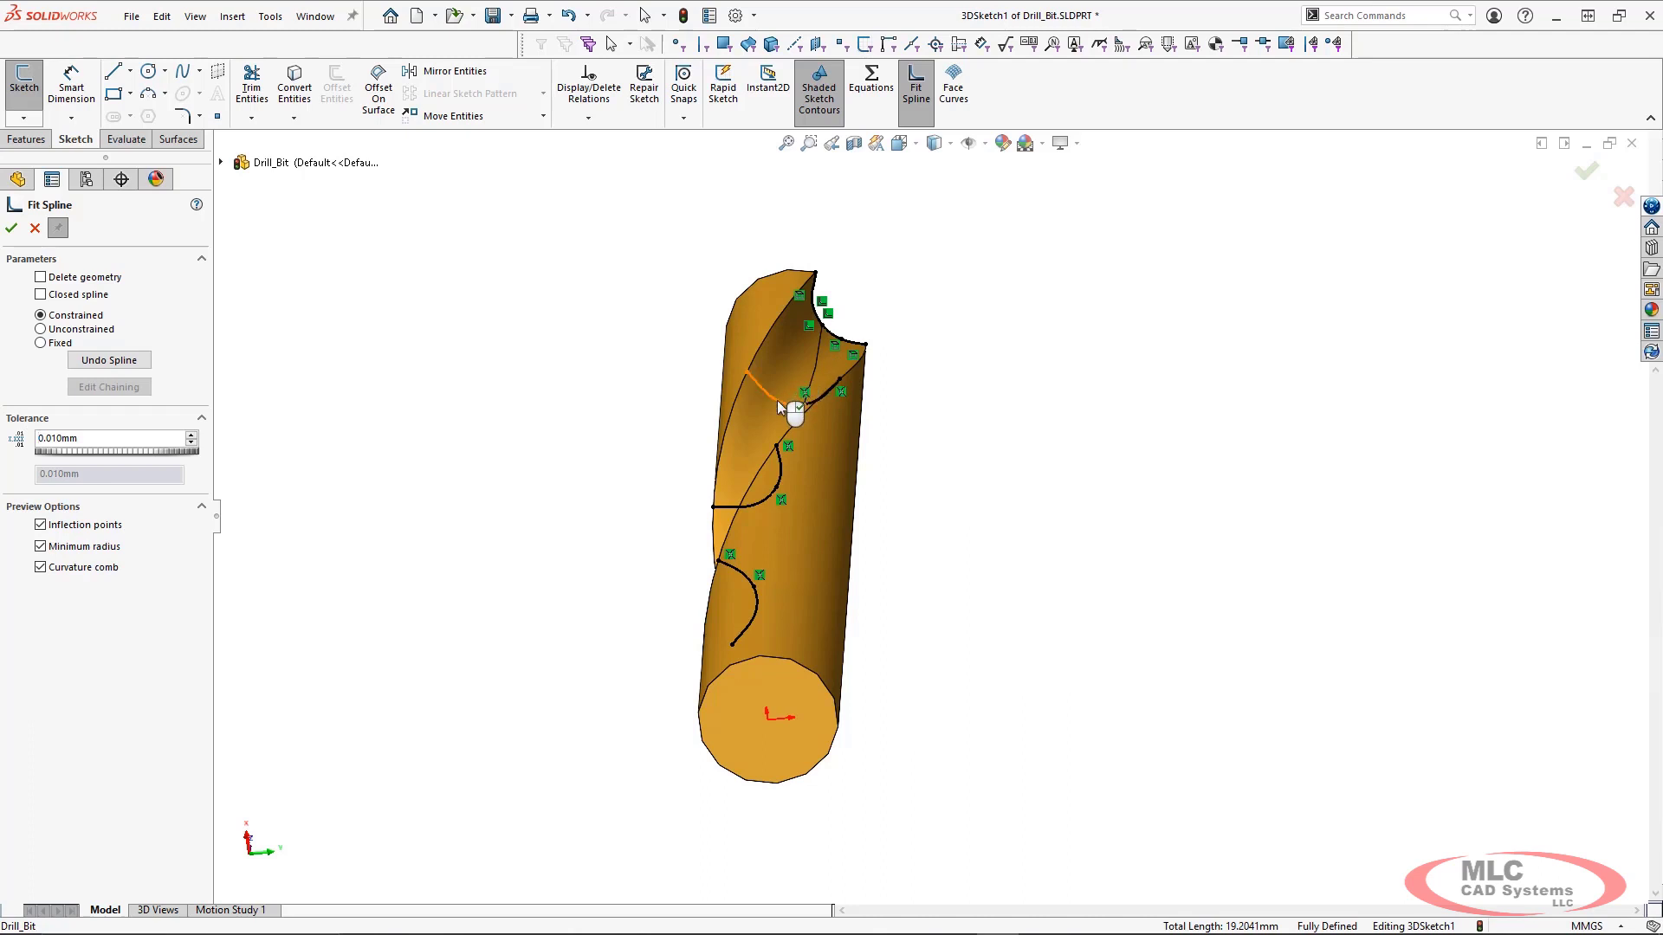
{"action": "left_click", "coordinate": [819, 398]}
{"action": "middle_click_drag", "start_coordinate": [869, 452], "coordinate": [901, 476]}
{"action": "left_click", "coordinate": [796, 494]}
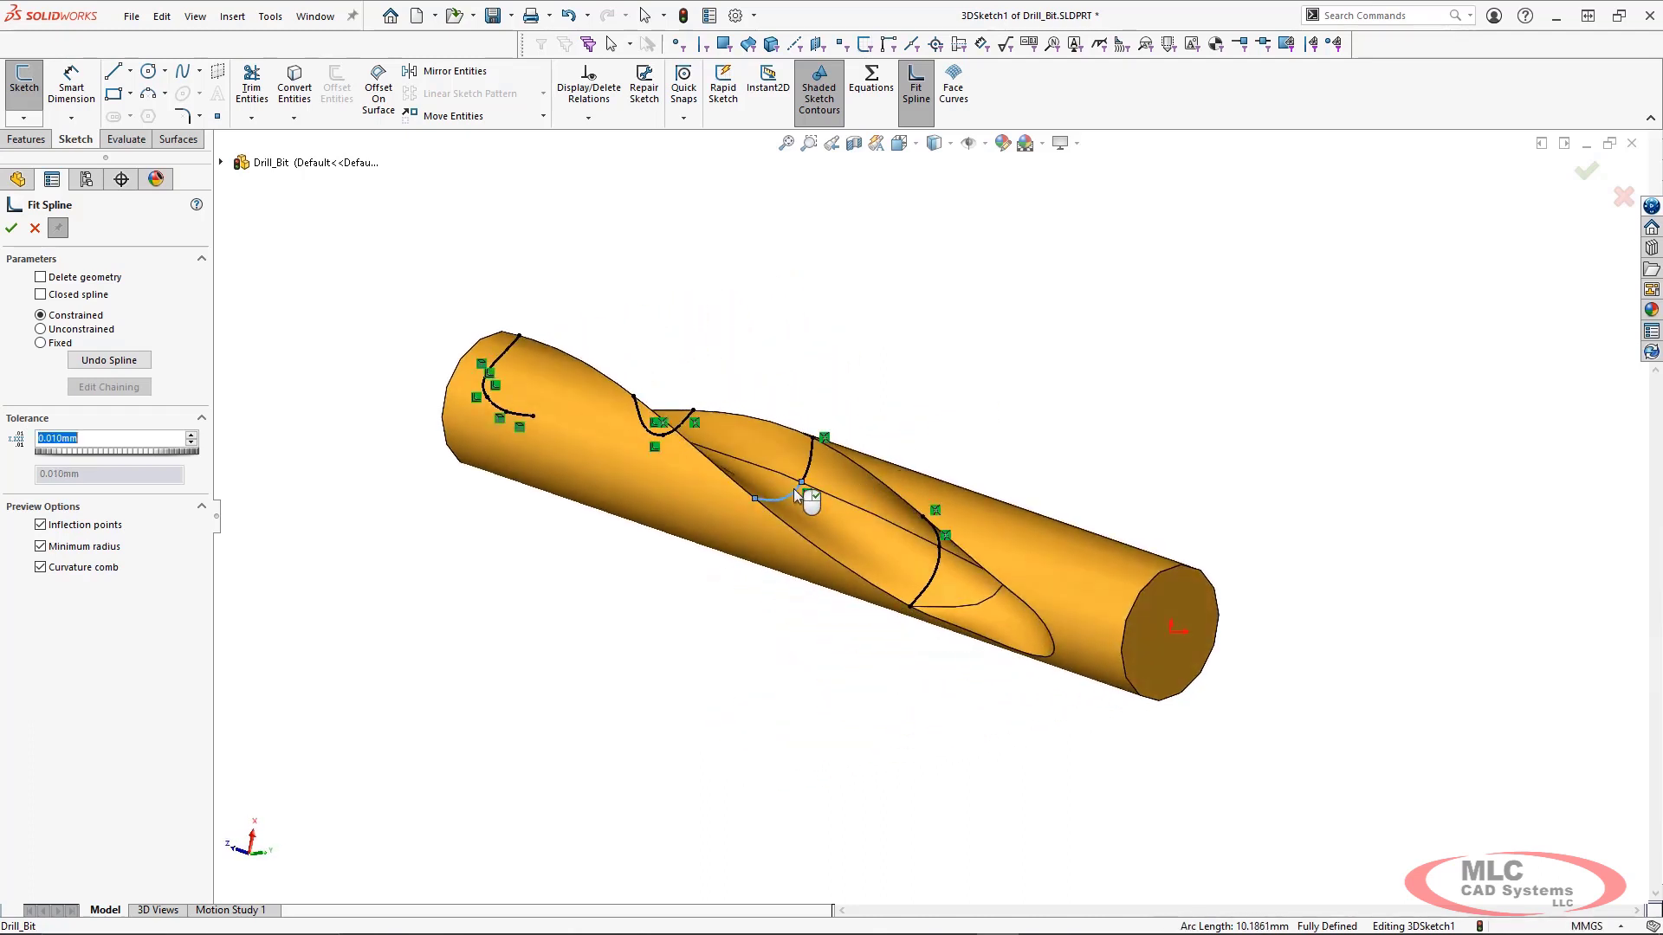
{"action": "left_click", "coordinate": [928, 593]}
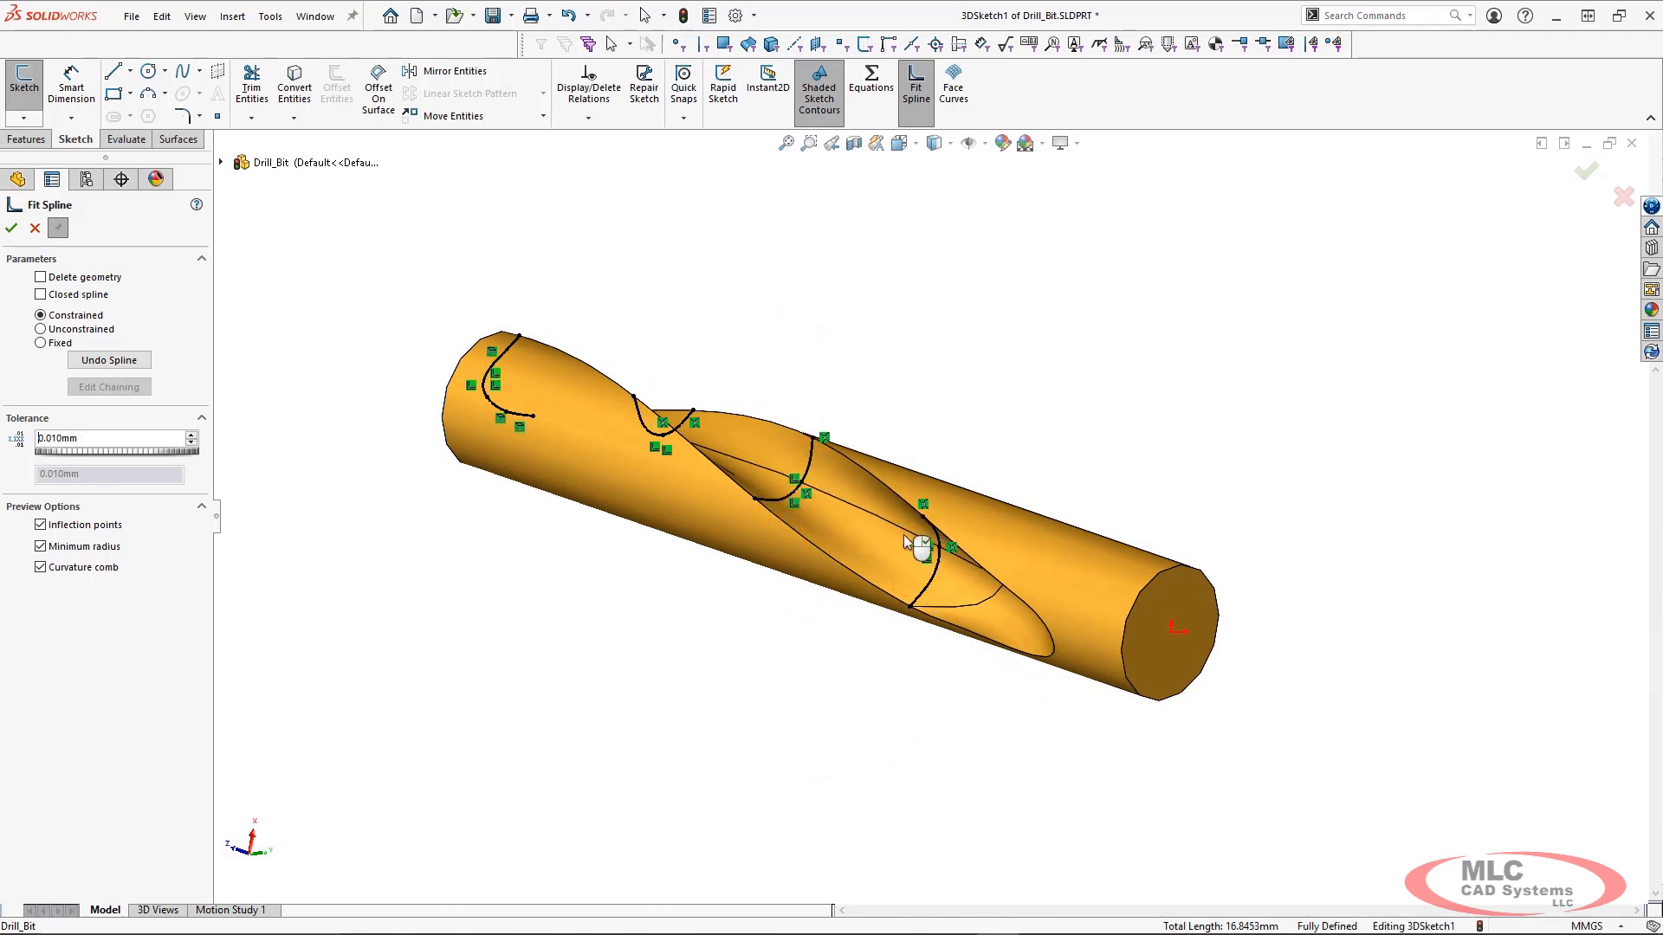
{"action": "left_click", "coordinate": [36, 231]}
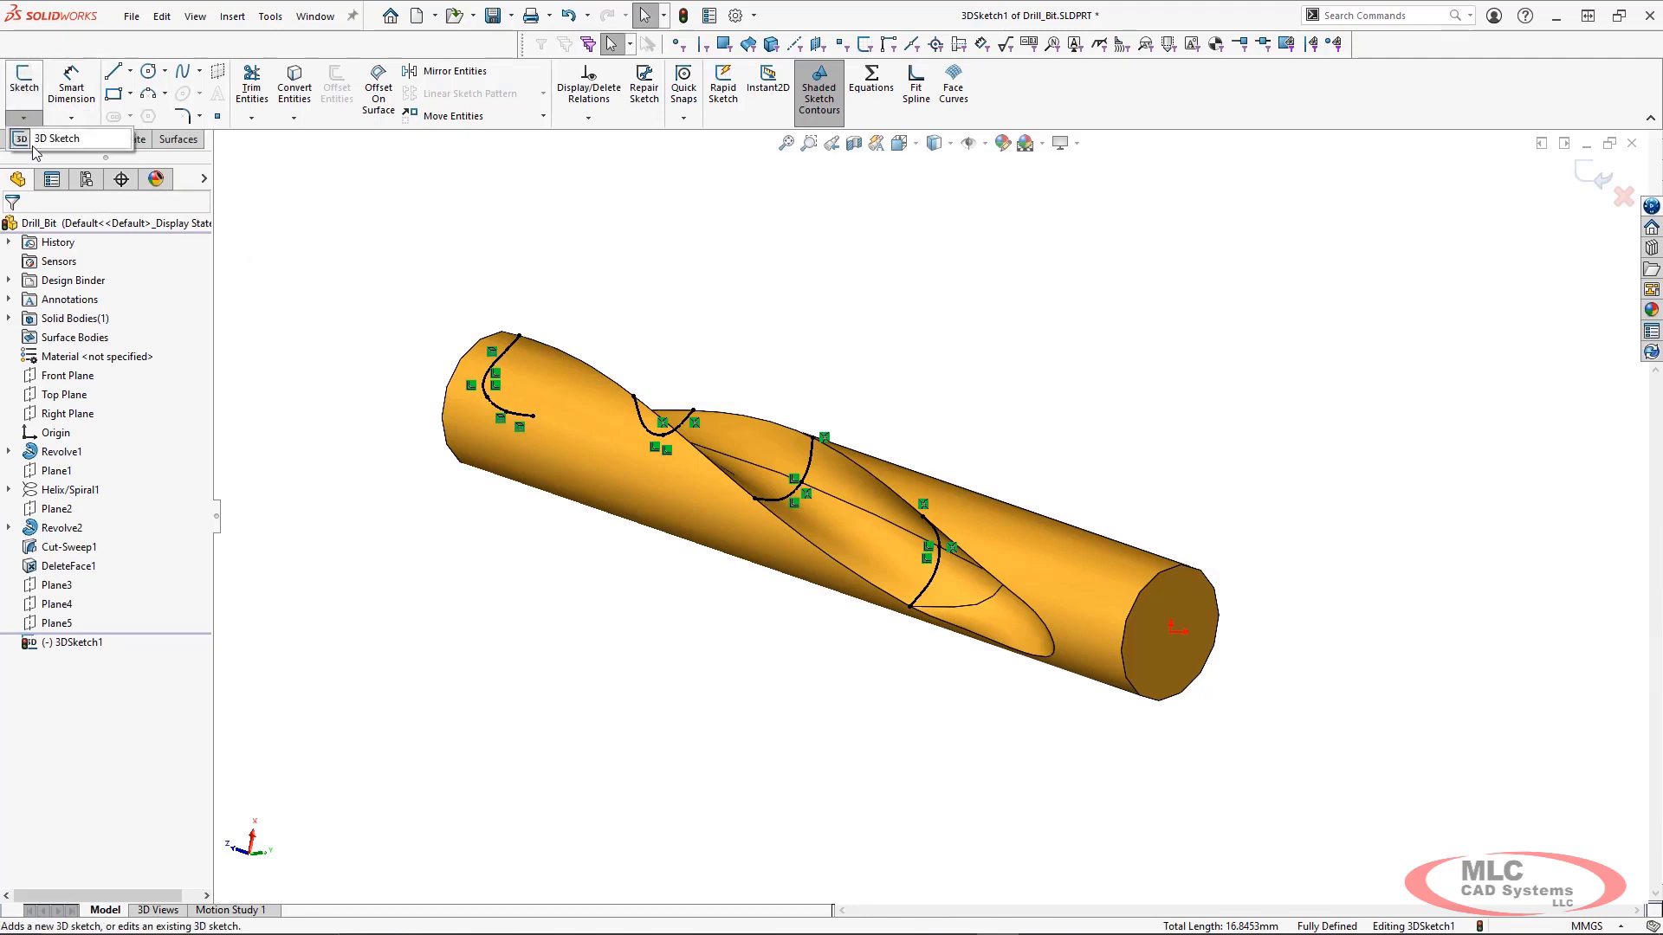
{"action": "left_click", "coordinate": [24, 82]}
Start a new 3D sketch and hide 3DSketch1
{"action": "left_click", "coordinate": [456, 343]}
{"action": "key", "text": "f"}
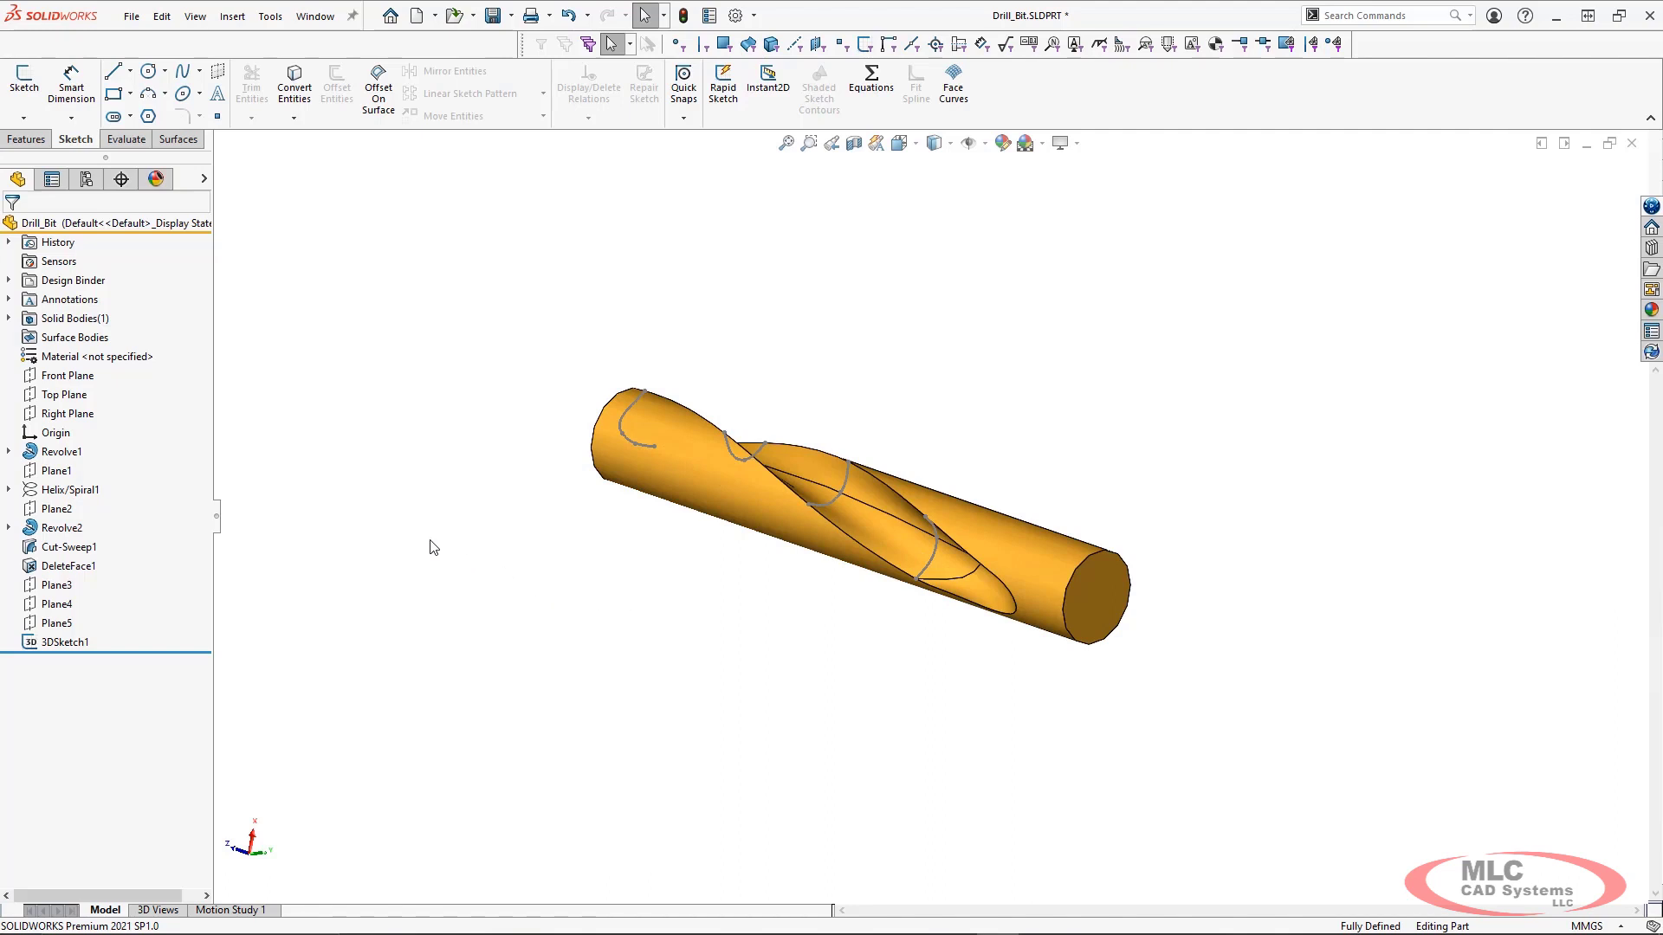
{"action": "left_click", "coordinate": [24, 118]}
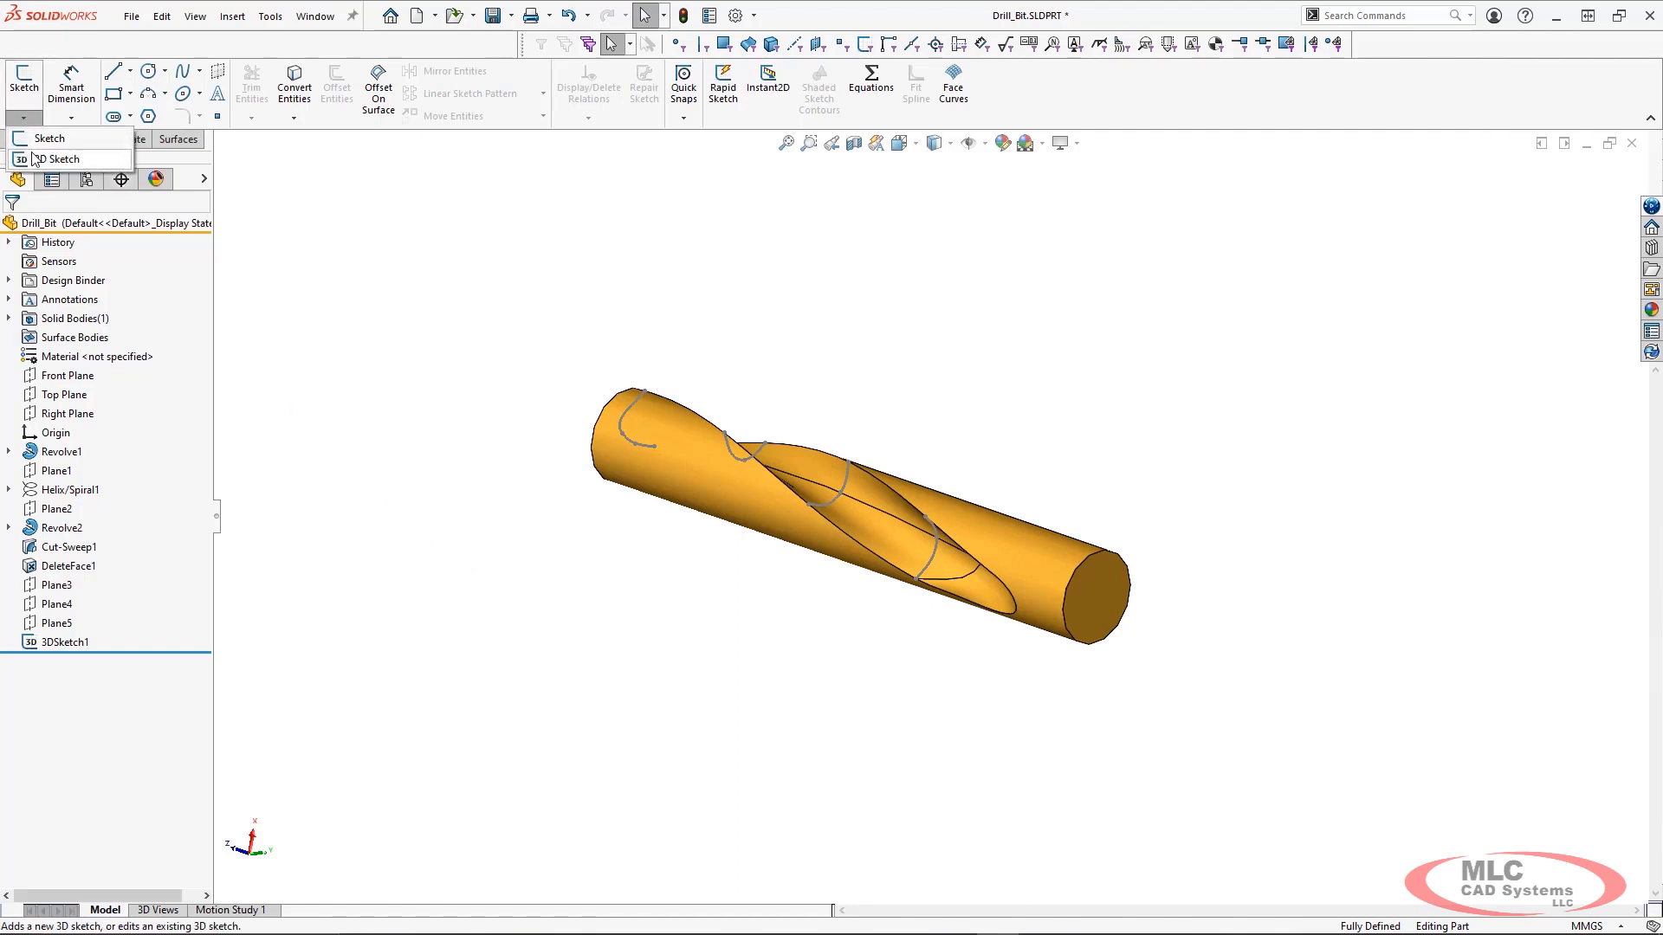
{"action": "left_click", "coordinate": [35, 160]}
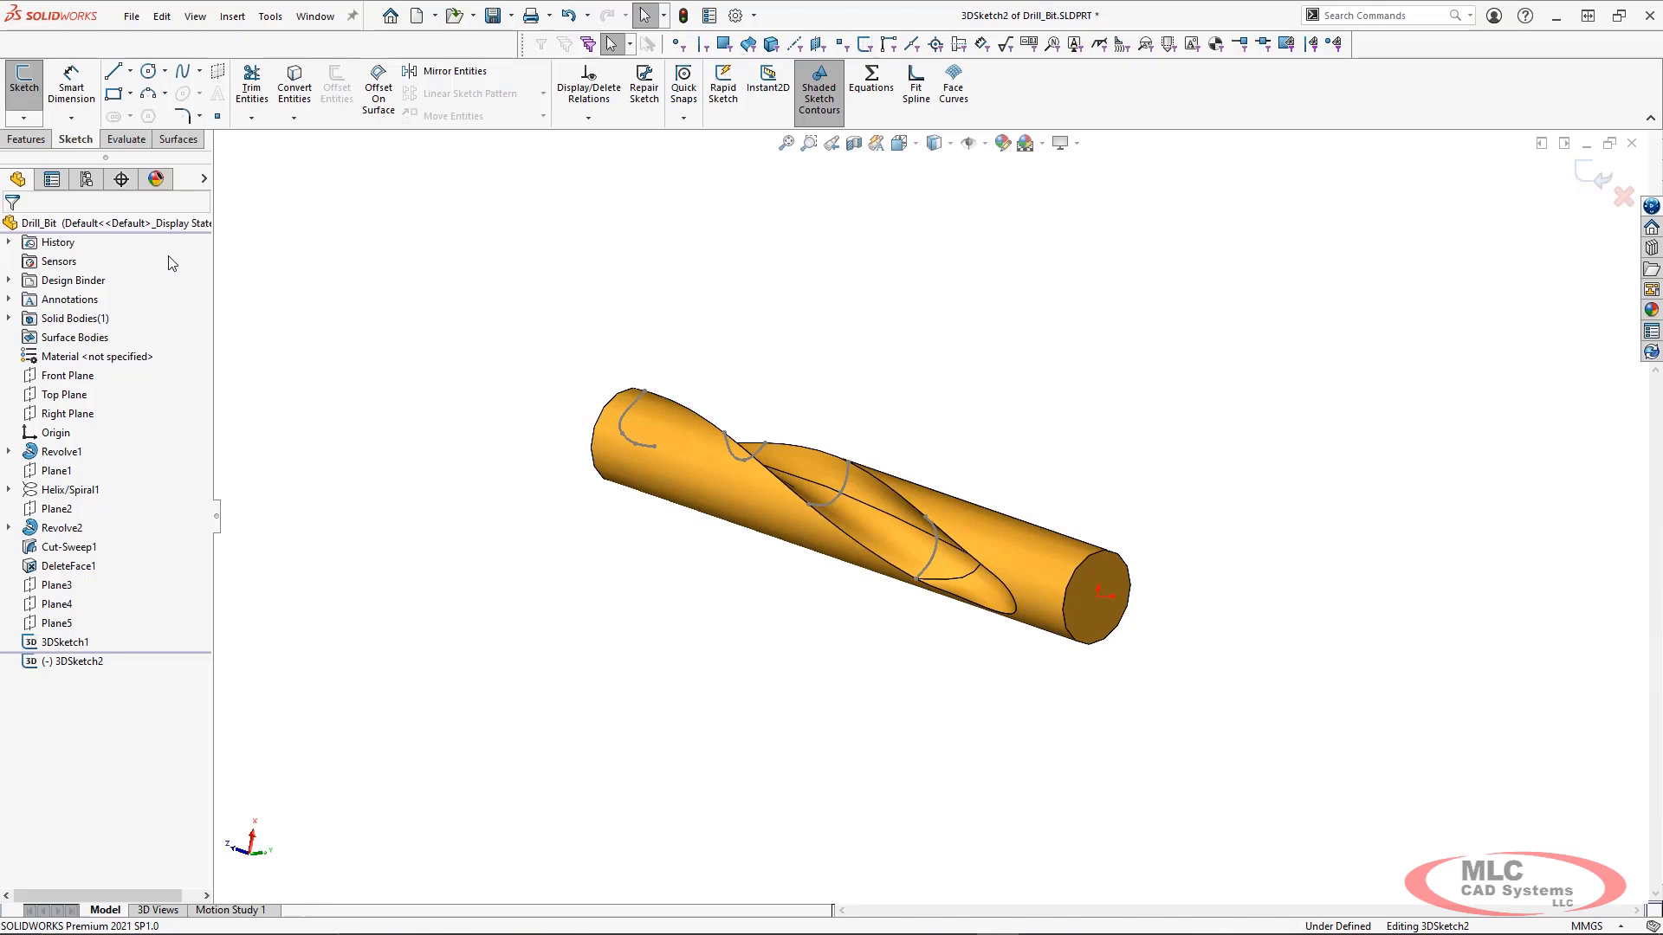
{"action": "right_click", "coordinate": [54, 644]}
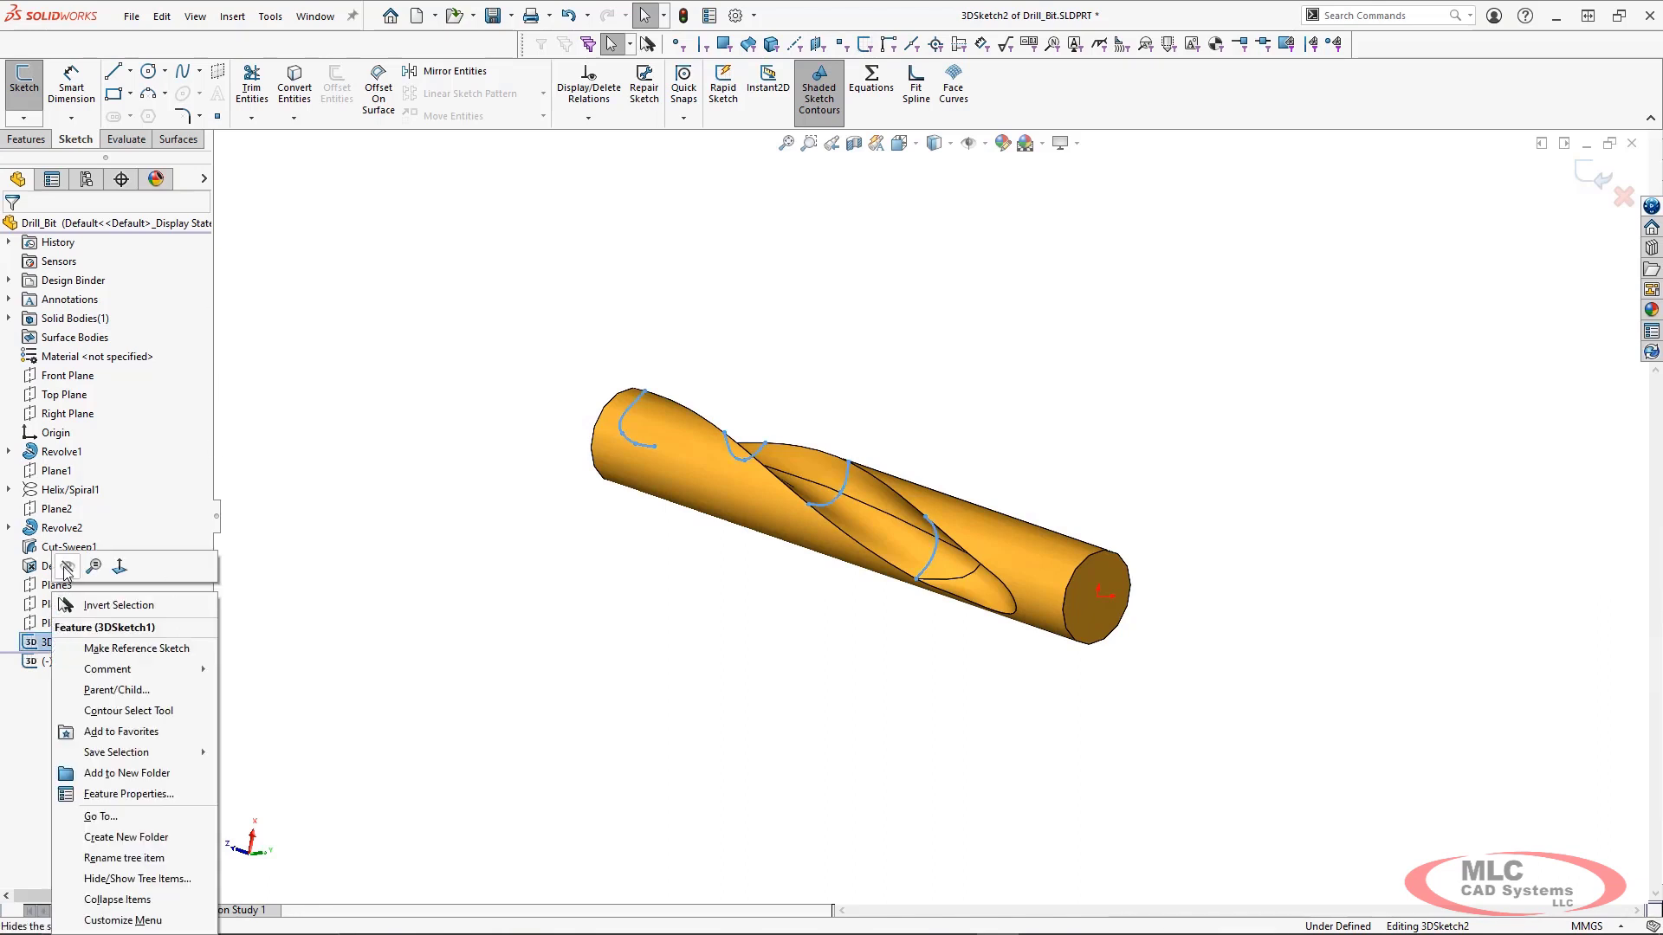
{"action": "left_click", "coordinate": [66, 568]}
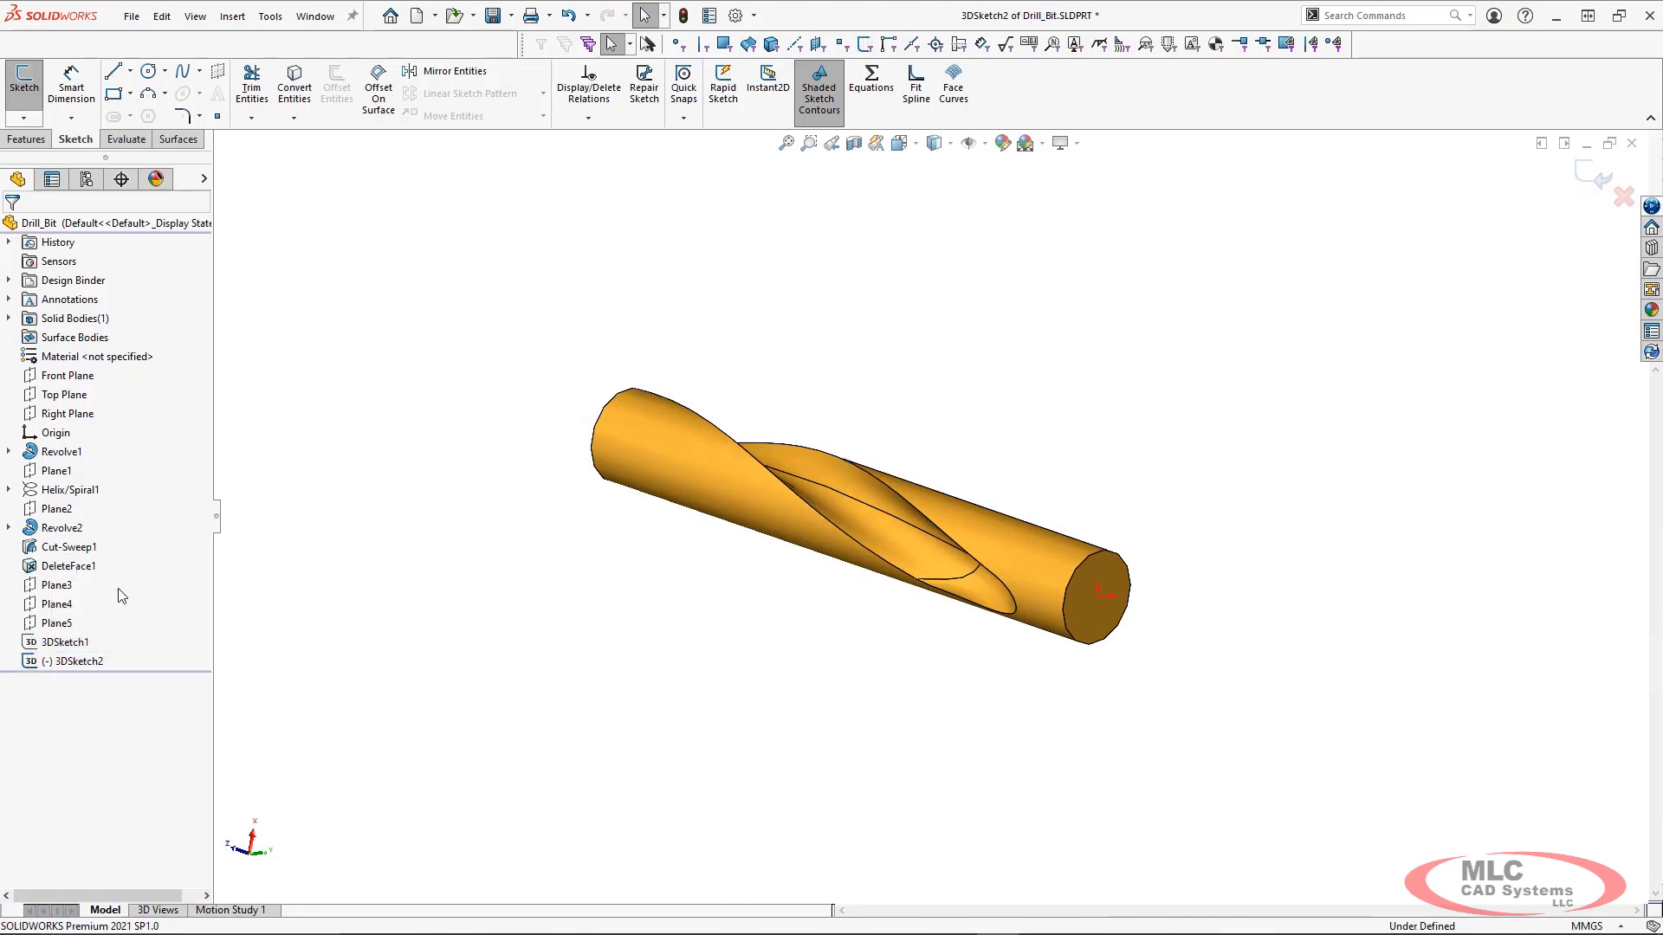
Convert the helical edge and two flute-end edges into 3DSketch2
{"action": "left_click", "coordinate": [294, 87]}
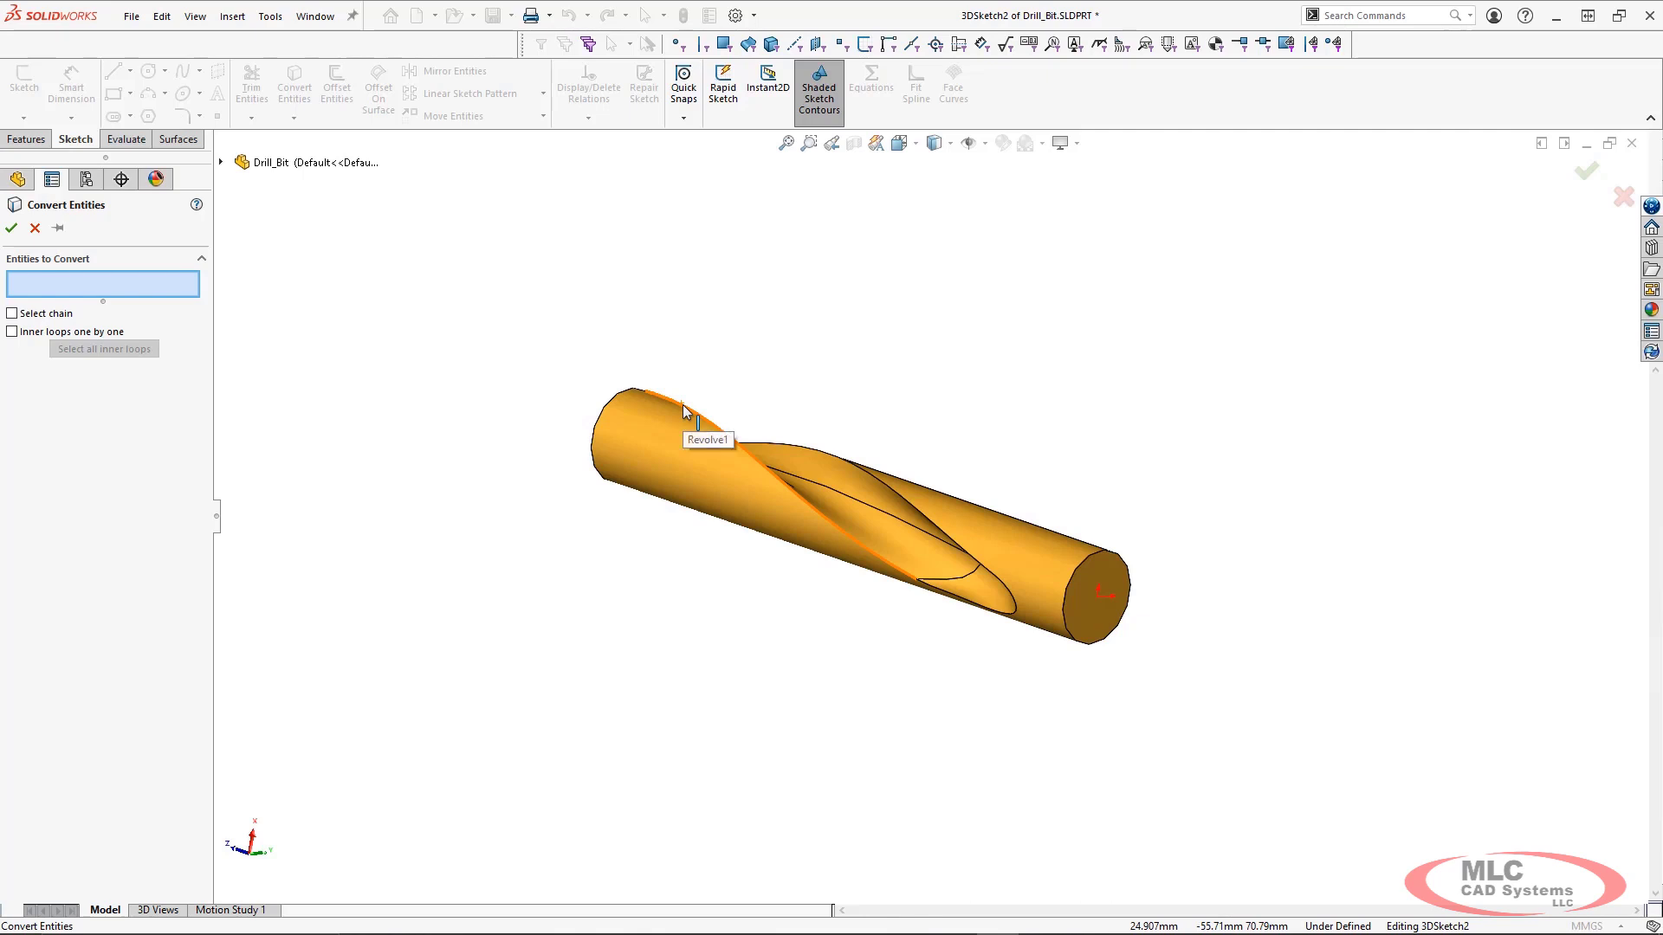
{"action": "middle_click_drag", "start_coordinate": [683, 404], "coordinate": [668, 408]}
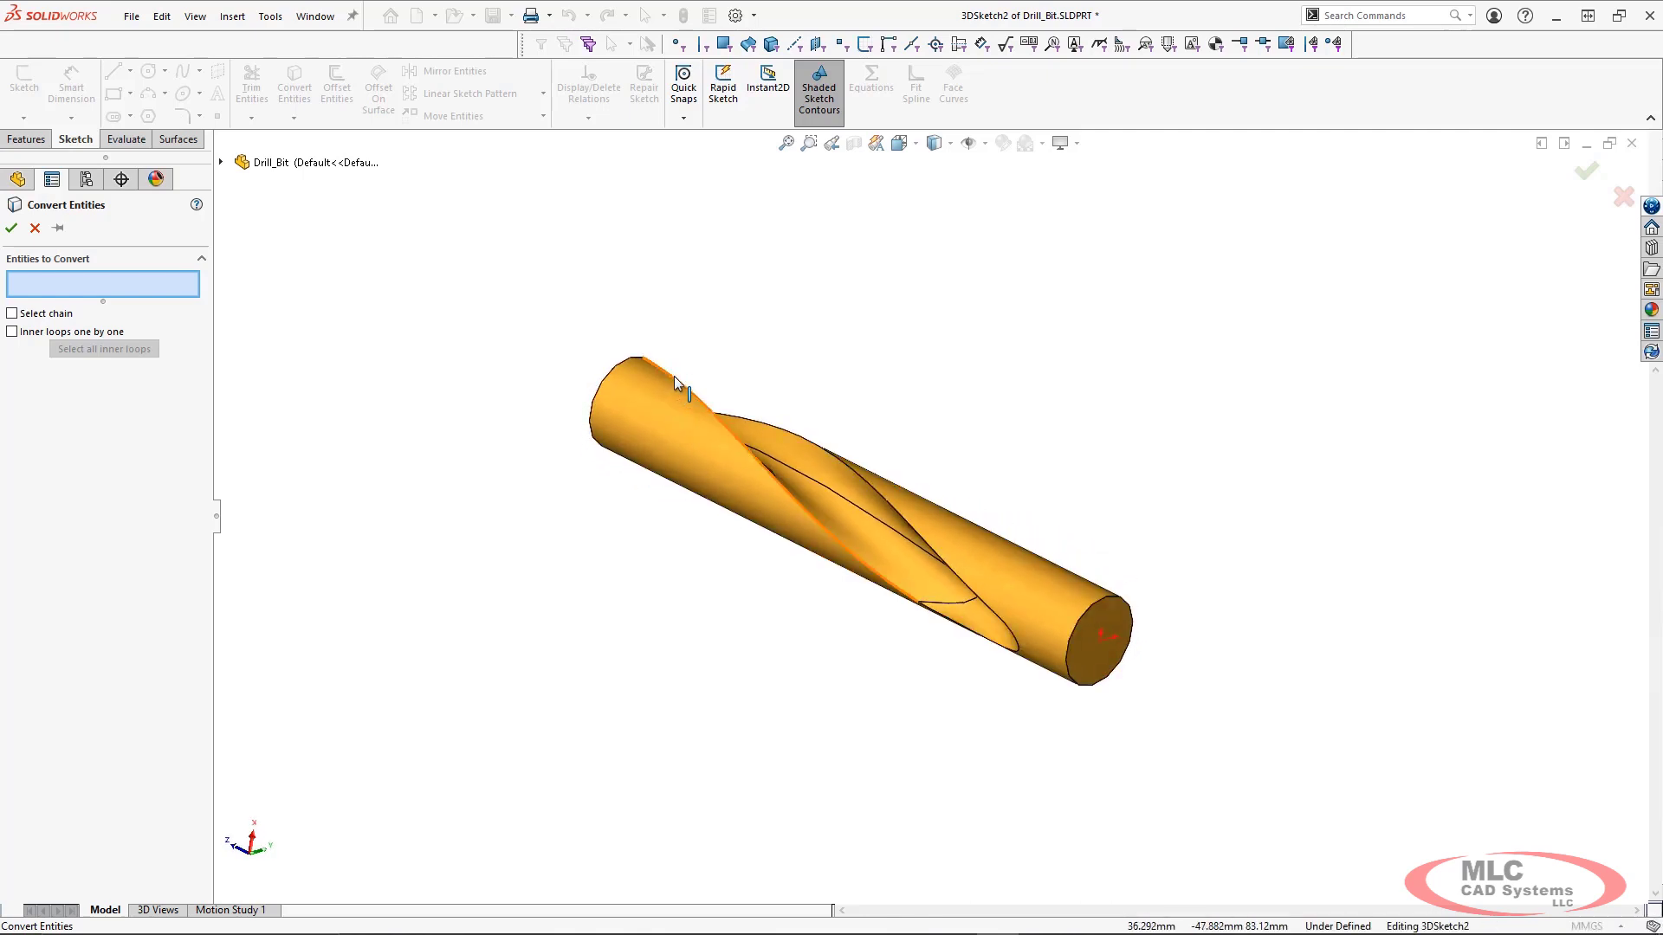
{"action": "left_click", "coordinate": [674, 376]}
{"action": "middle_click_drag", "start_coordinate": [965, 668], "coordinate": [1020, 612]}
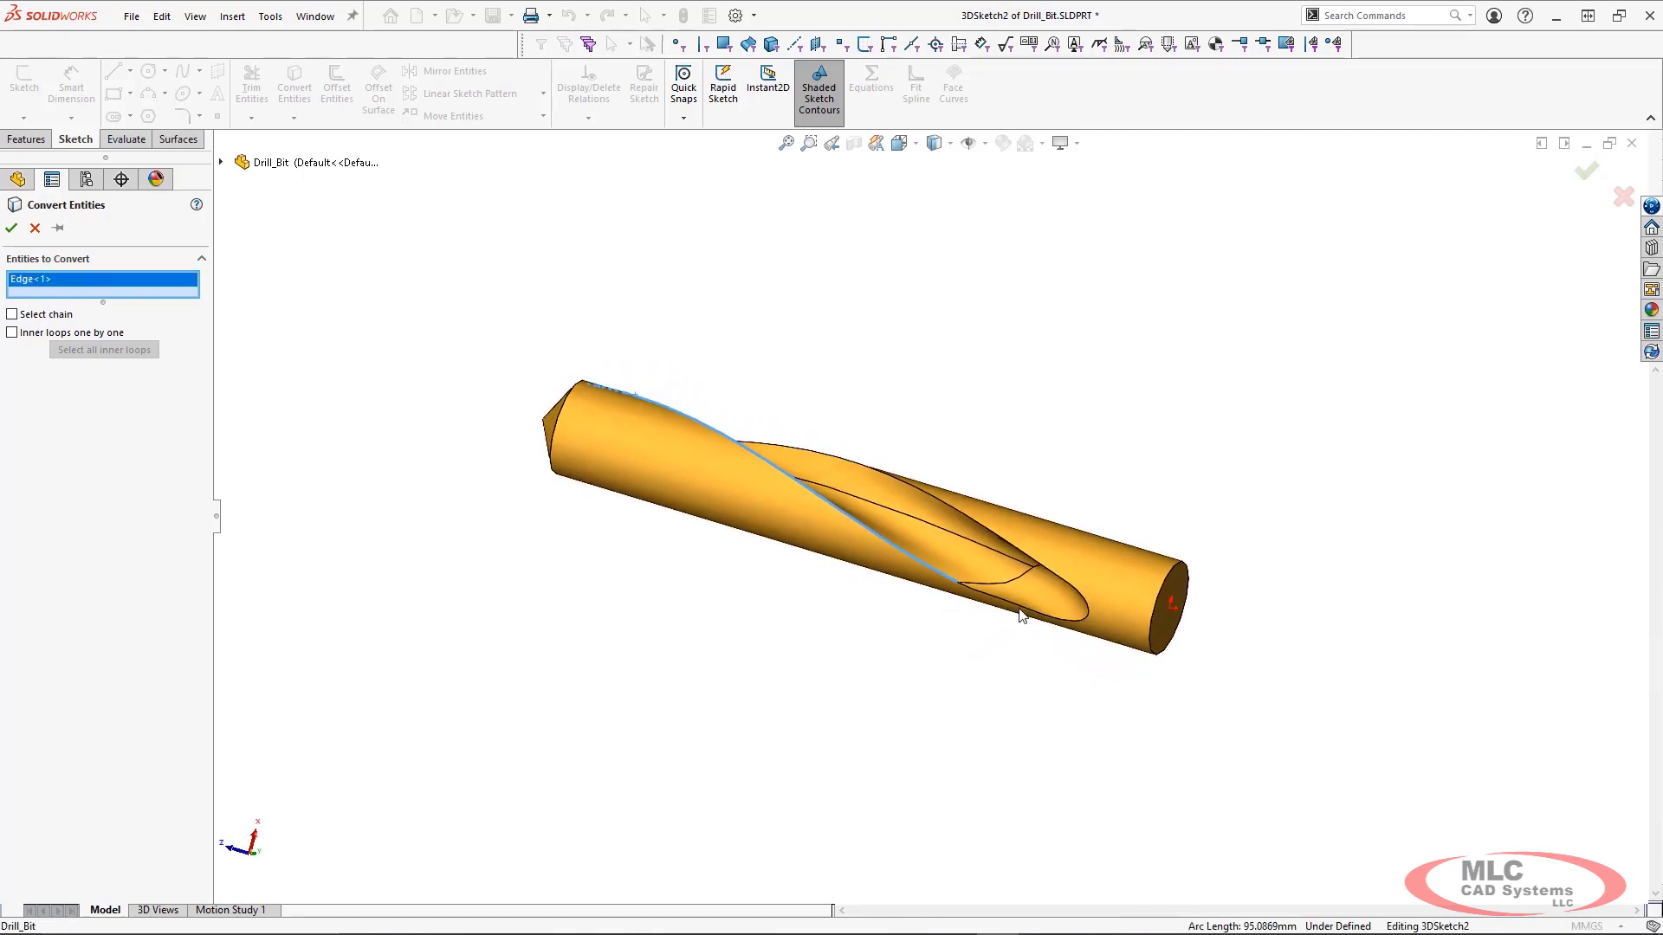
{"action": "left_click", "coordinate": [1011, 568]}
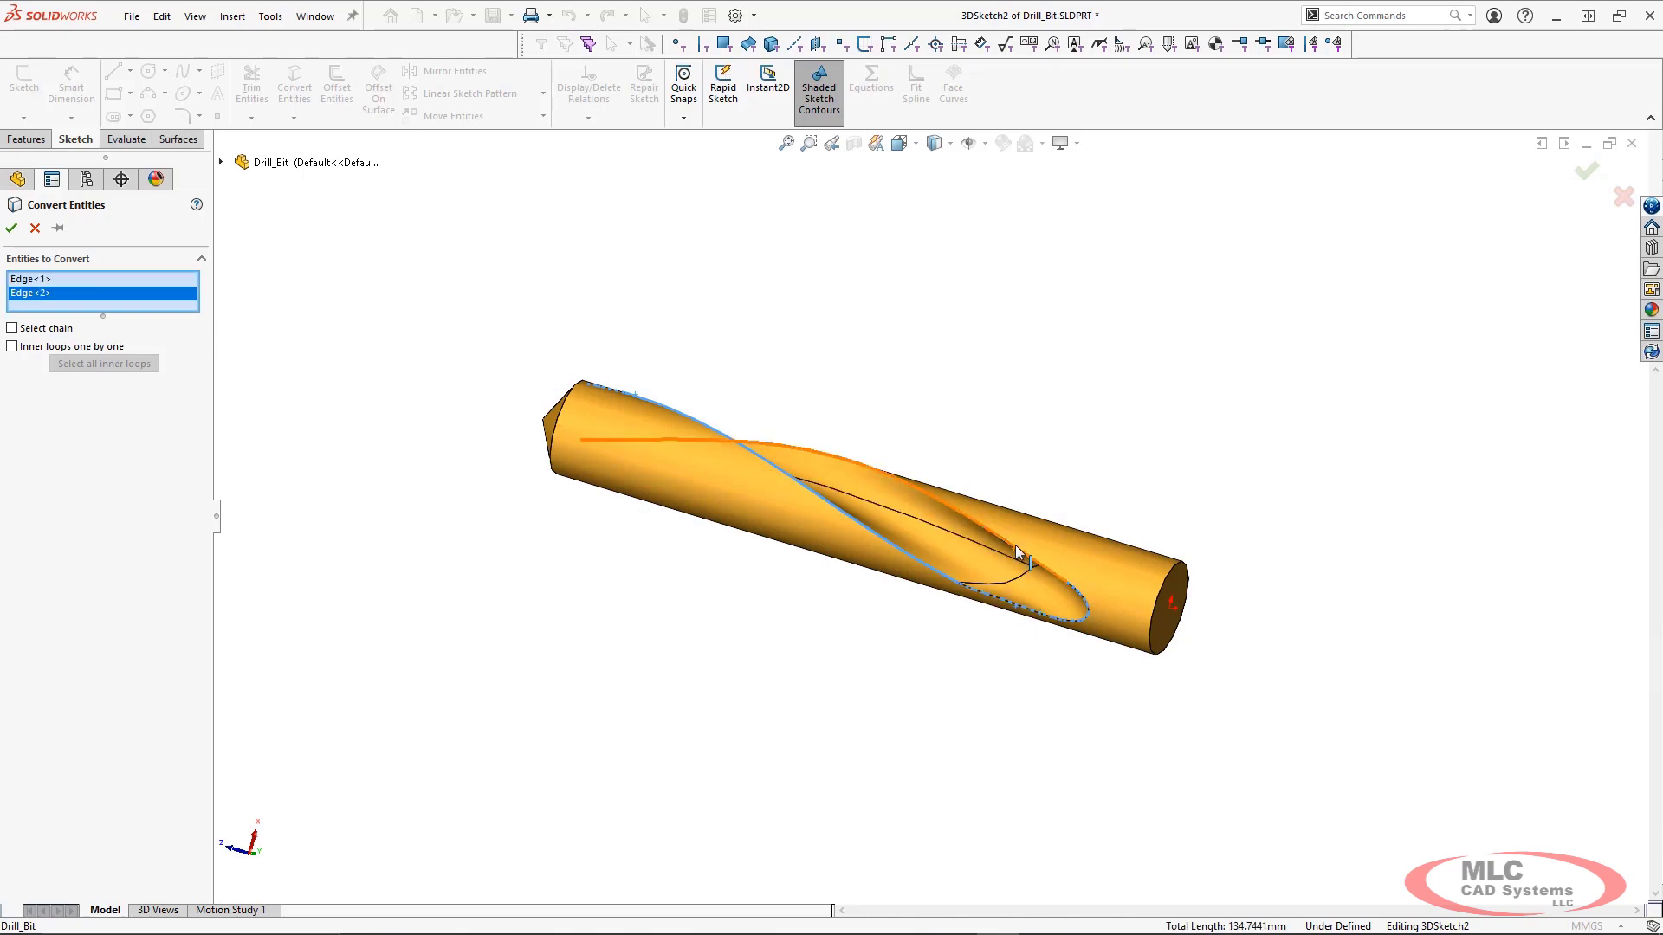
{"action": "left_click", "coordinate": [1015, 545]}
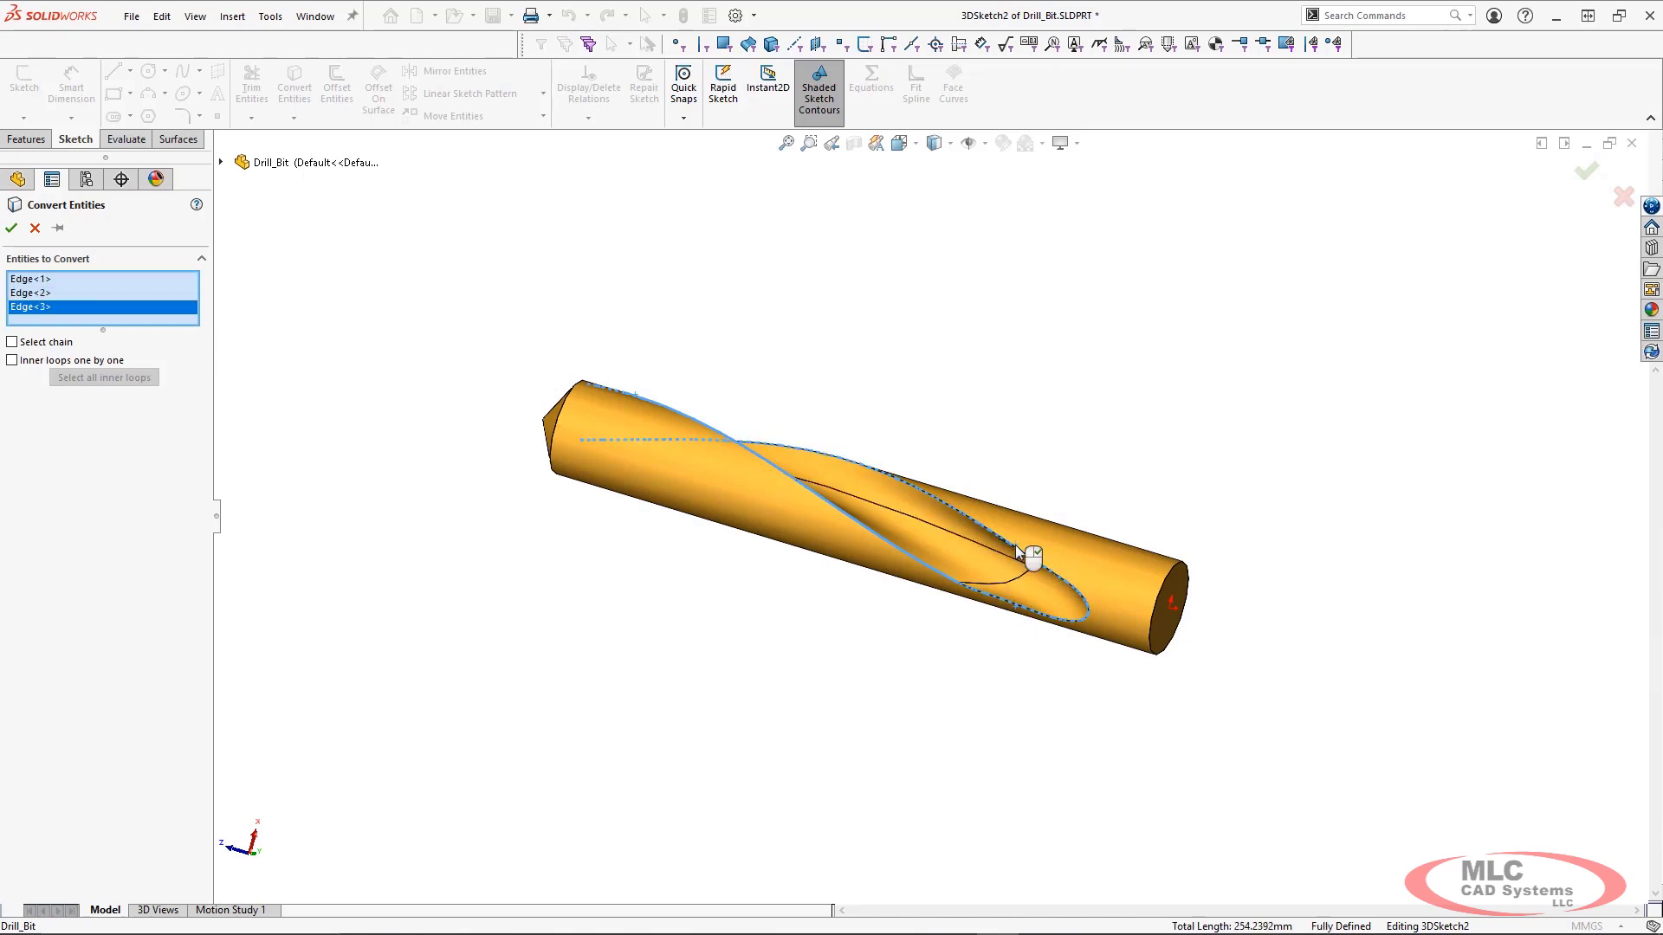
{"action": "key", "text": "Return"}
{"action": "mouse_move", "coordinate": [1020, 563]}
{"action": "middle_mouse_down"}
{"action": "mouse_move", "coordinate": [1036, 579]}
{"action": "mouse_move", "coordinate": [1057, 546]}
{"action": "mouse_move", "coordinate": [1051, 487]}
{"action": "middle_mouse_up"}
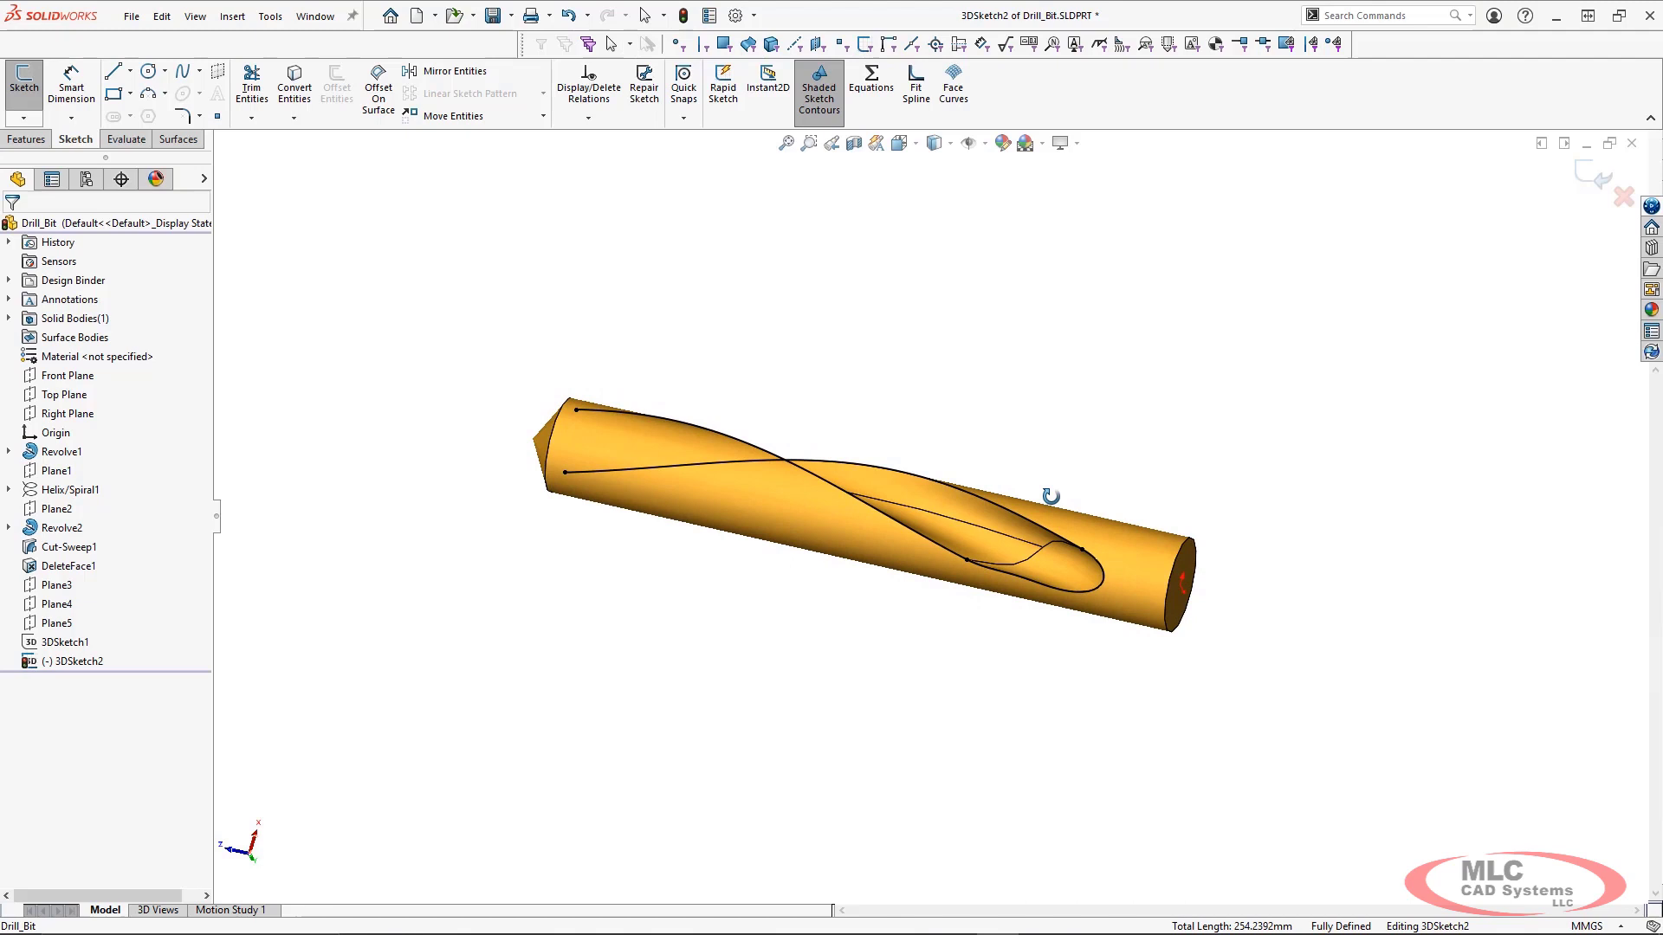
Split the converted tip curve in 3DSketch2 into two pieces with Split Entities
{"action": "scroll", "coordinate": [1052, 509], "scroll_direction": "down", "scroll_amount": 5}
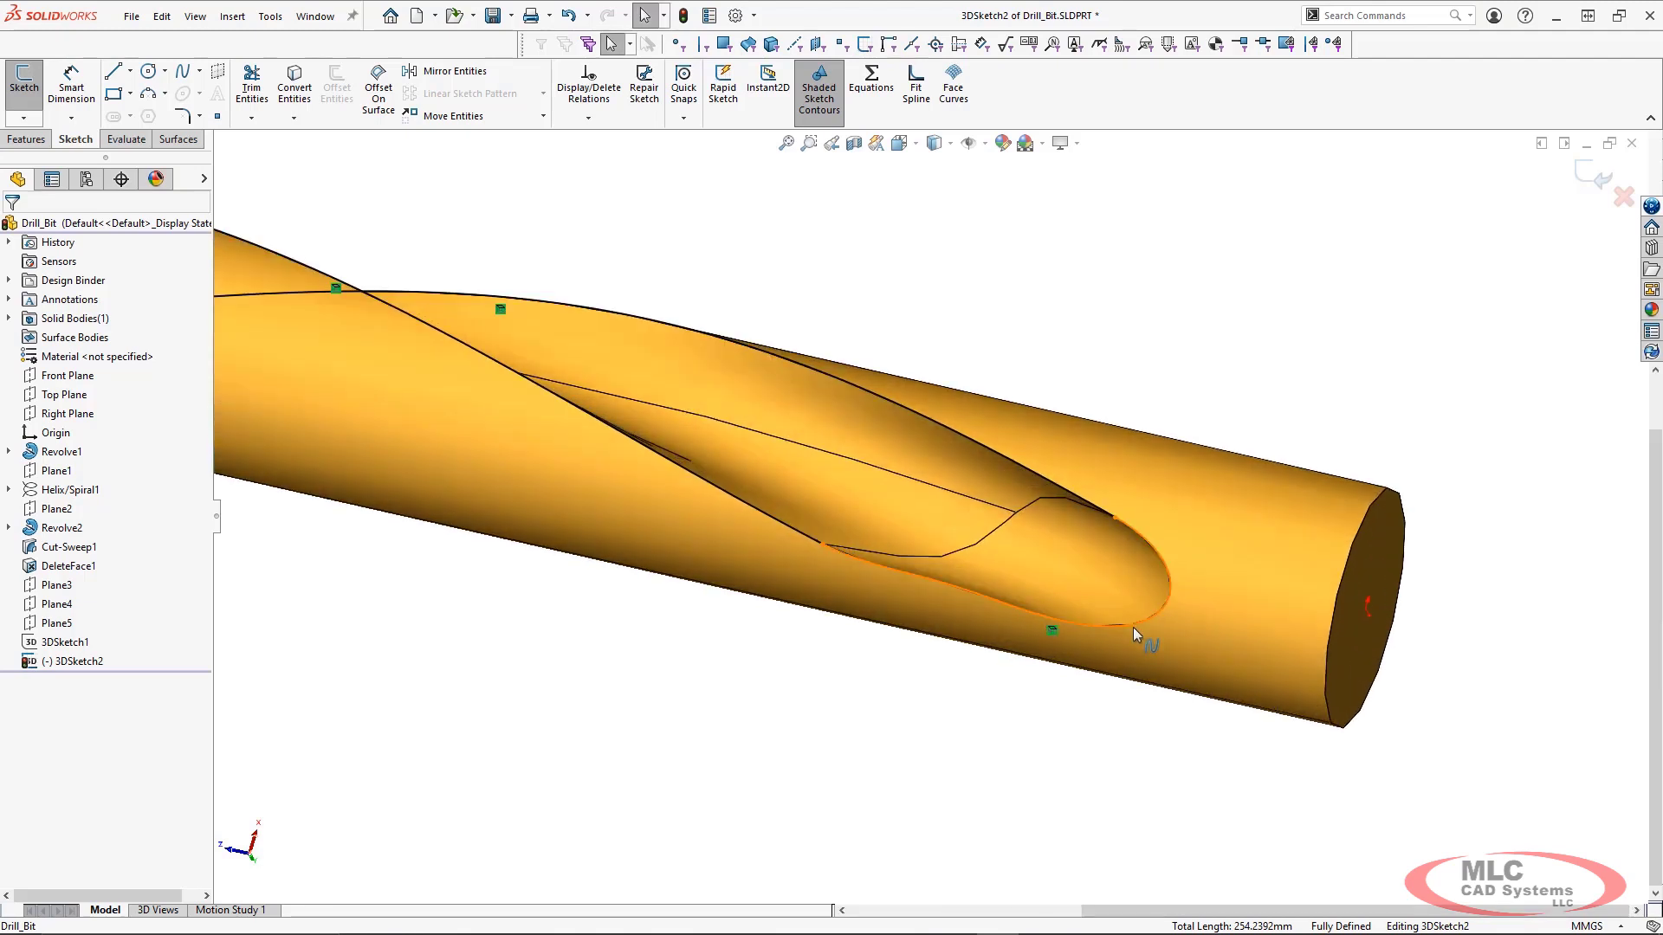
{"action": "left_click", "coordinate": [1410, 13]}
{"action": "type", "text": "spl"}
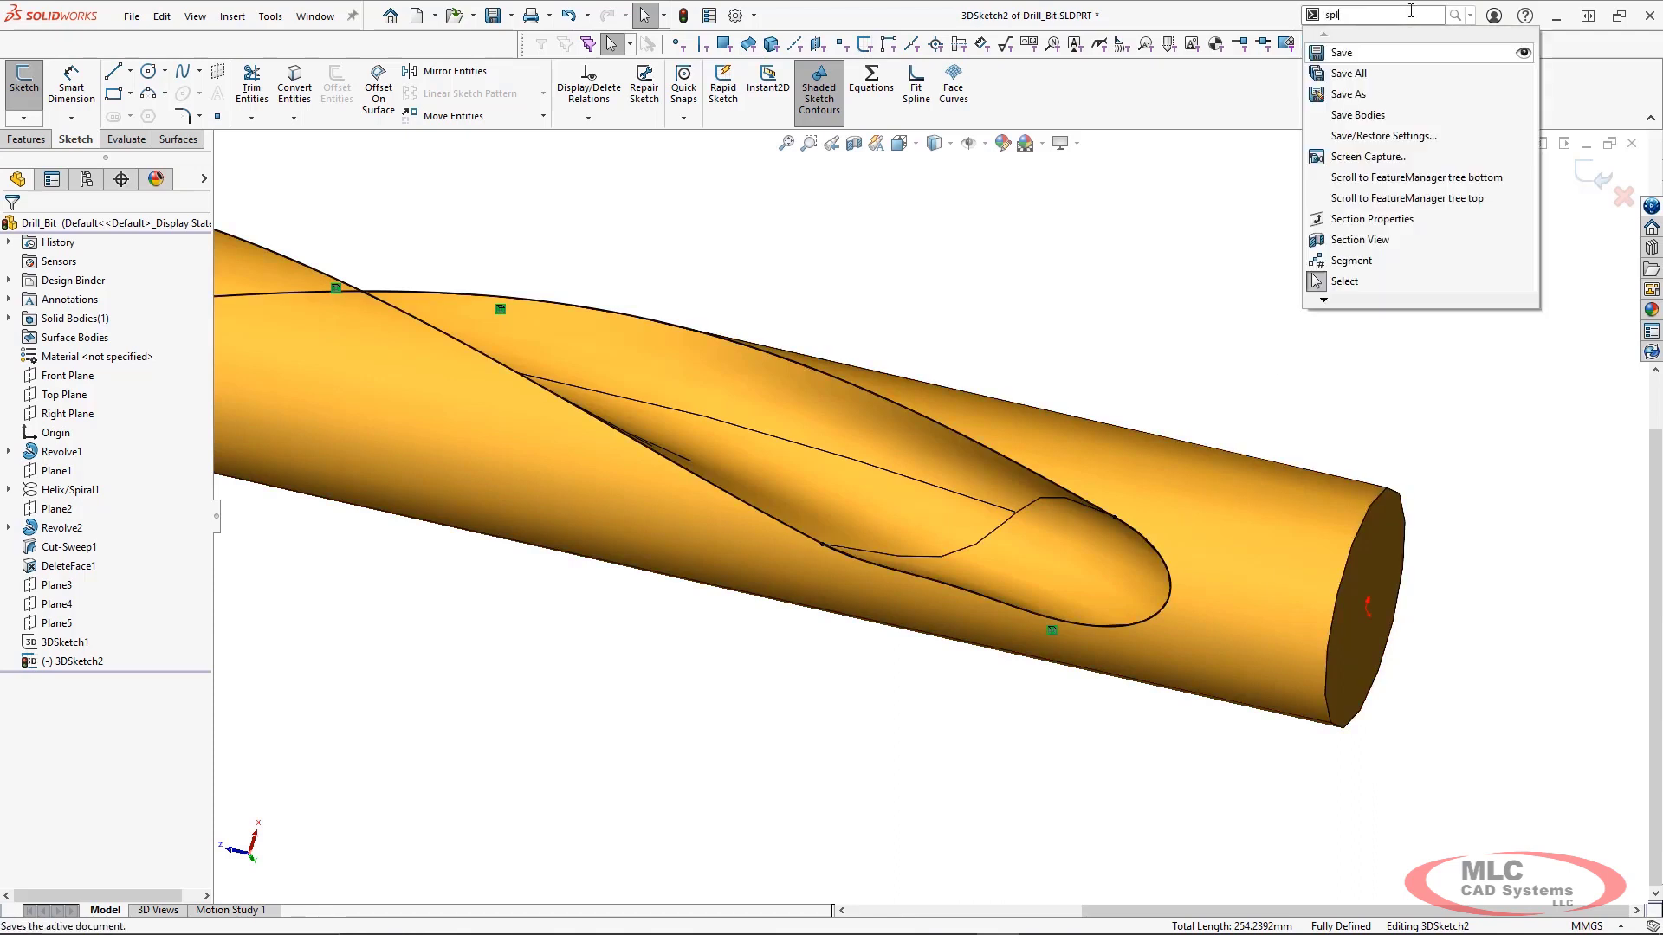
{"action": "type", "text": "it"}
{"action": "left_click", "coordinate": [1358, 38]}
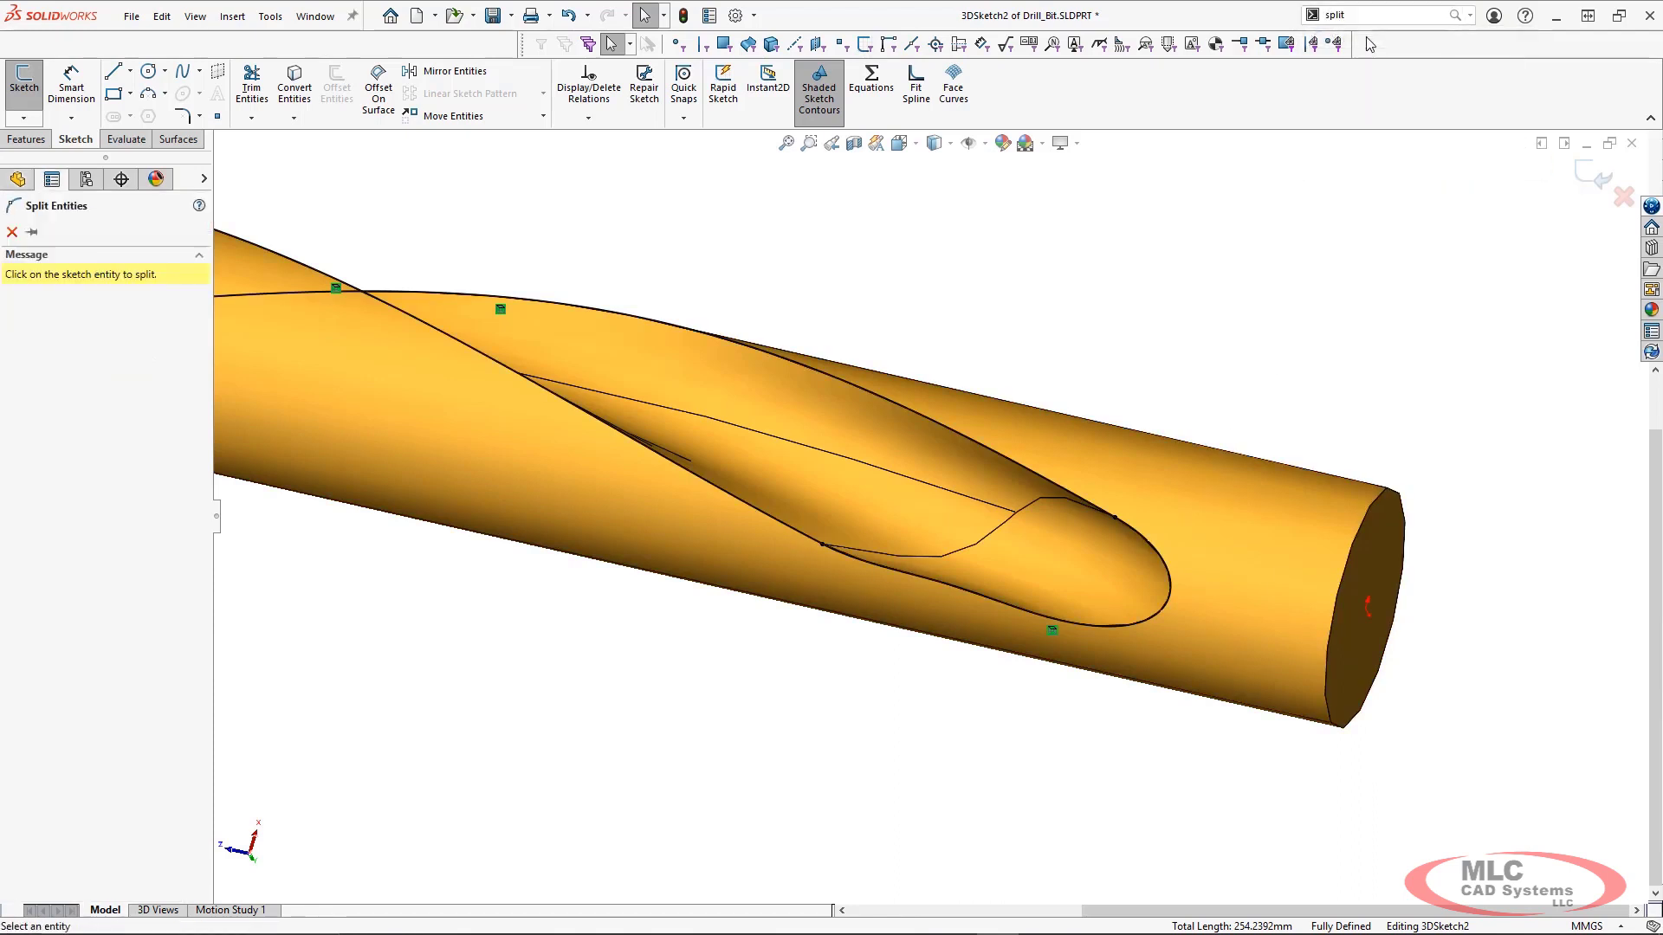
{"action": "middle_click_drag", "start_coordinate": [1267, 394], "coordinate": [1325, 360]}
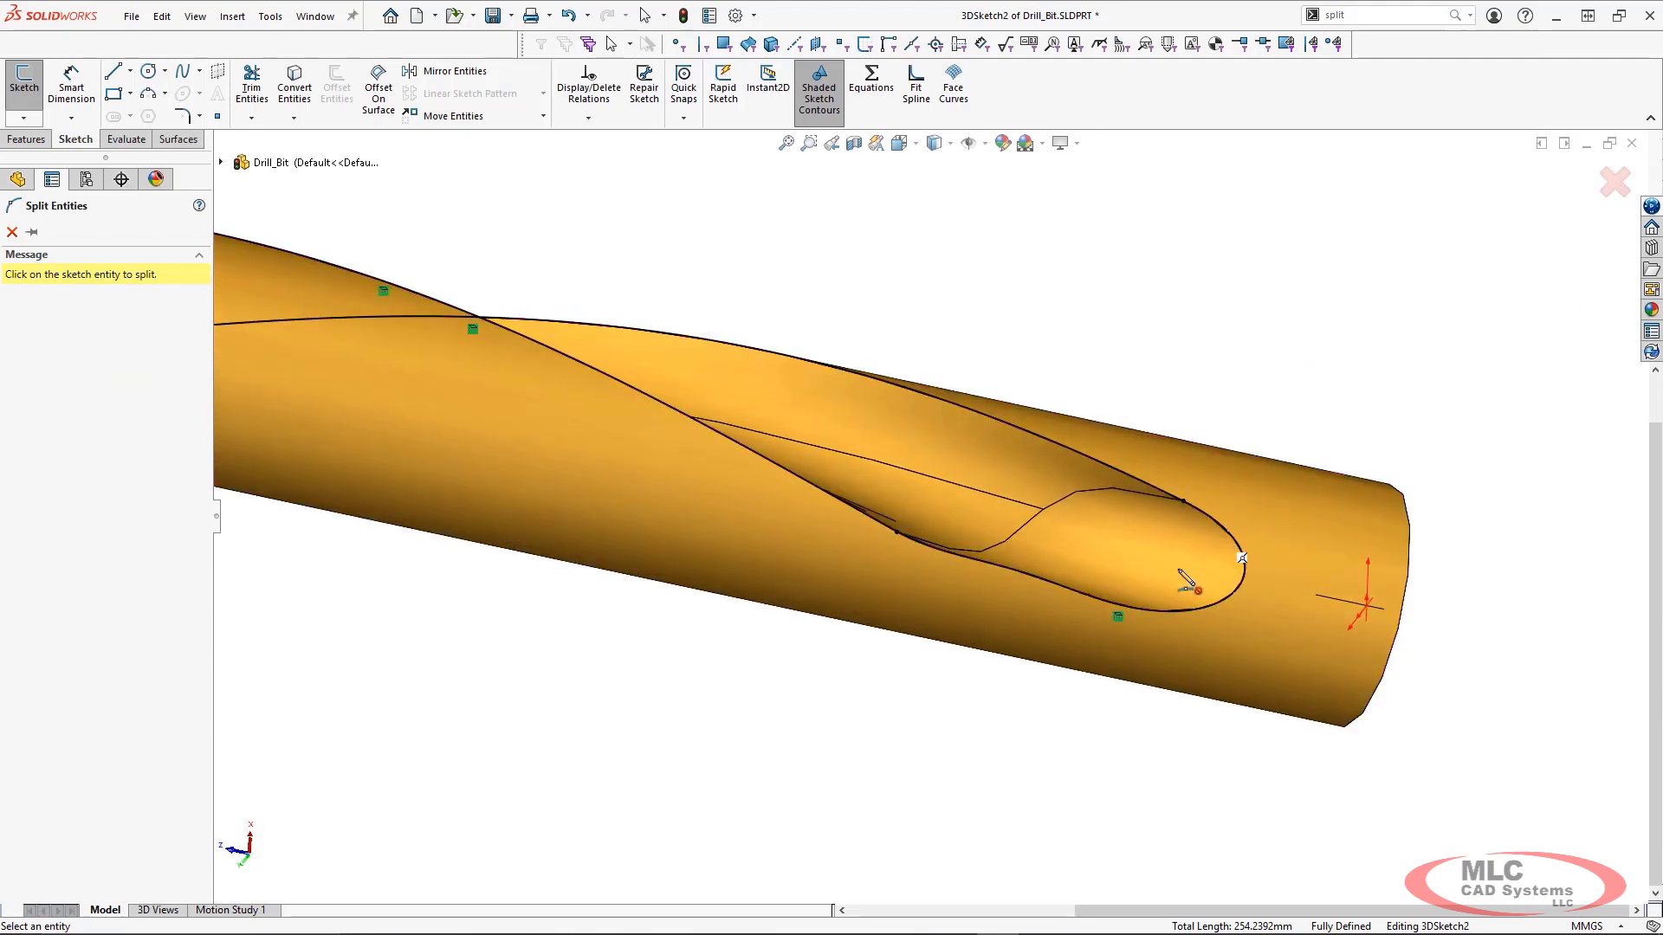
{"action": "left_click", "coordinate": [1166, 609]}
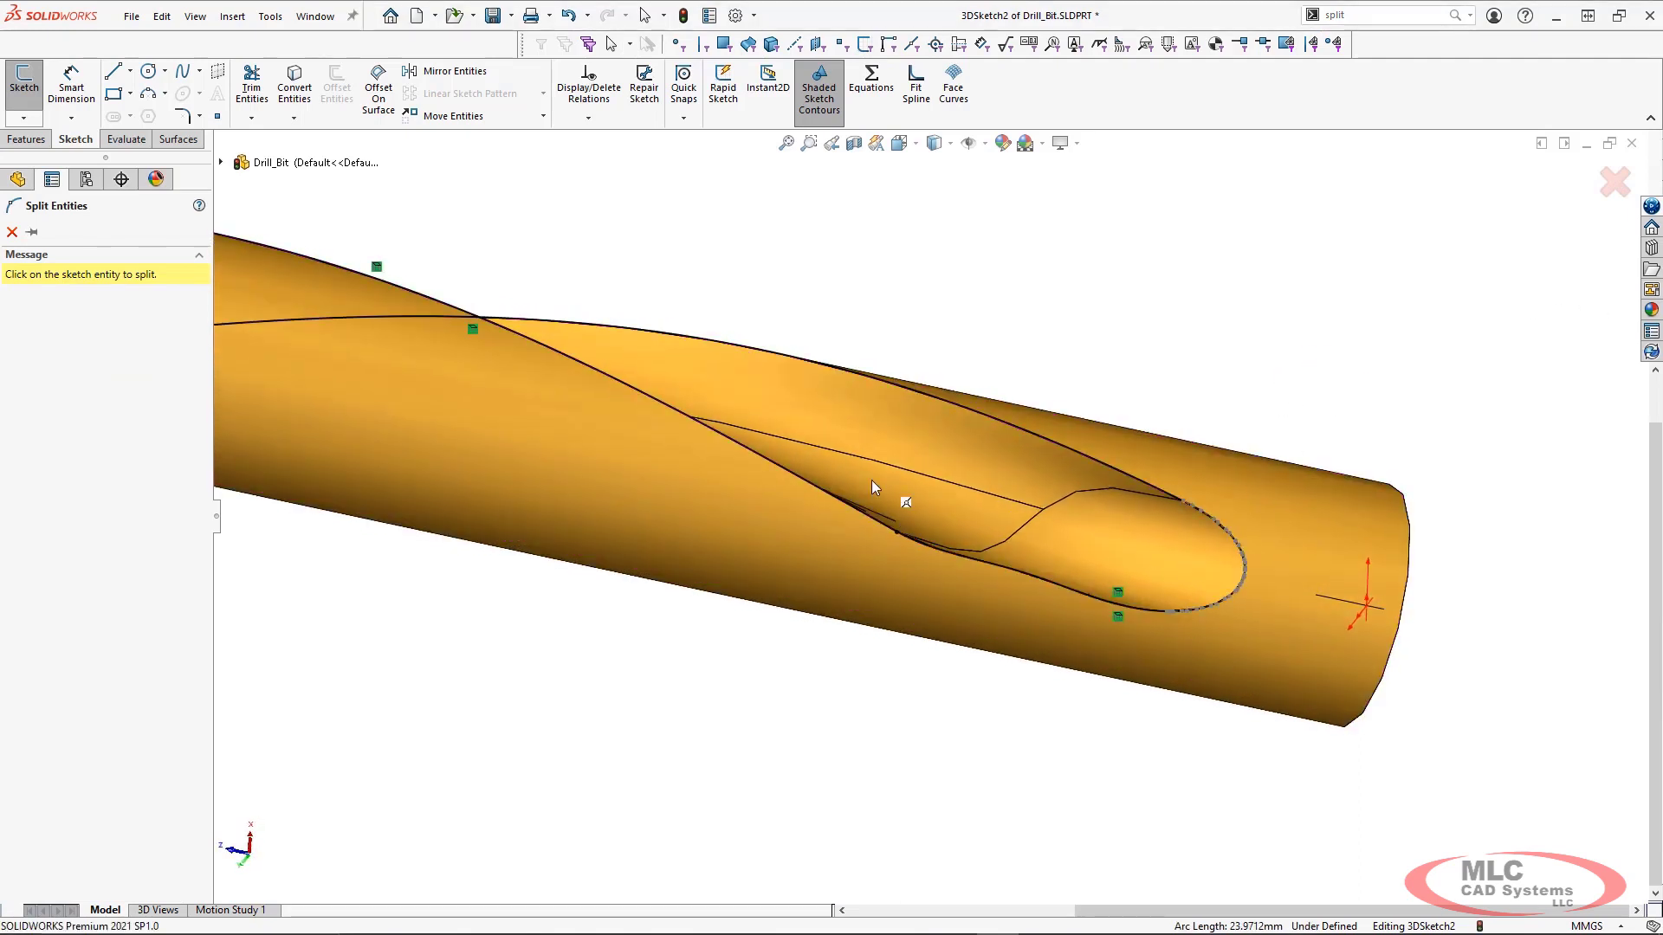
{"action": "left_click", "coordinate": [12, 232]}
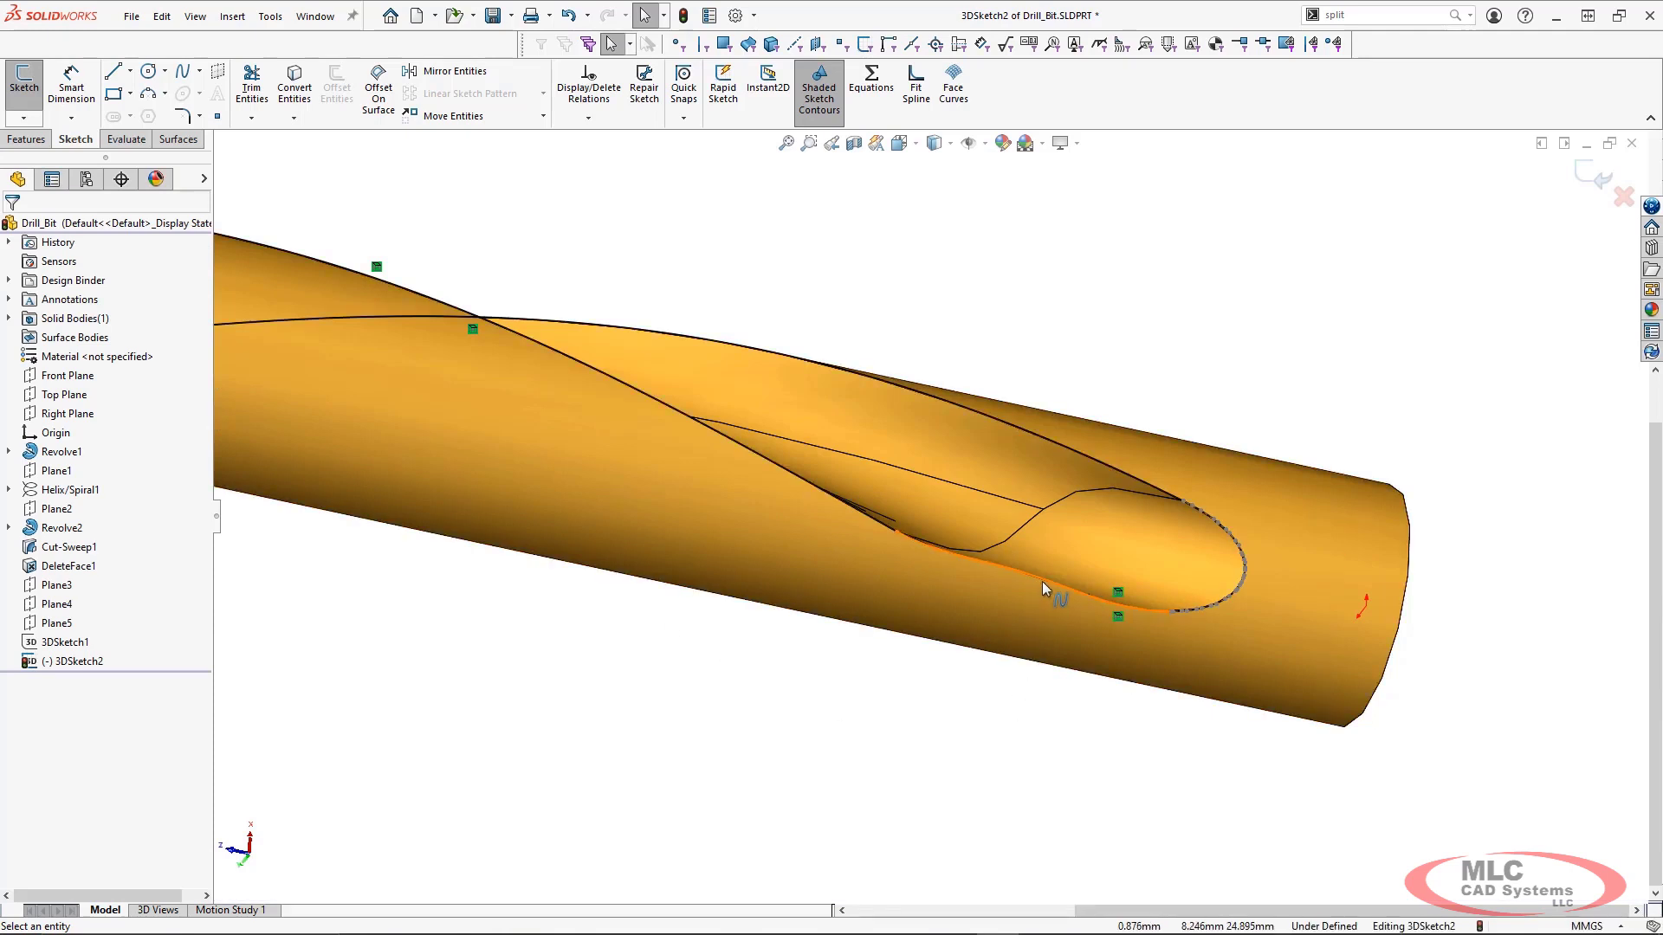
Fit one spline through the long flute edge and the lower tip edge
{"action": "left_click", "coordinate": [917, 91]}
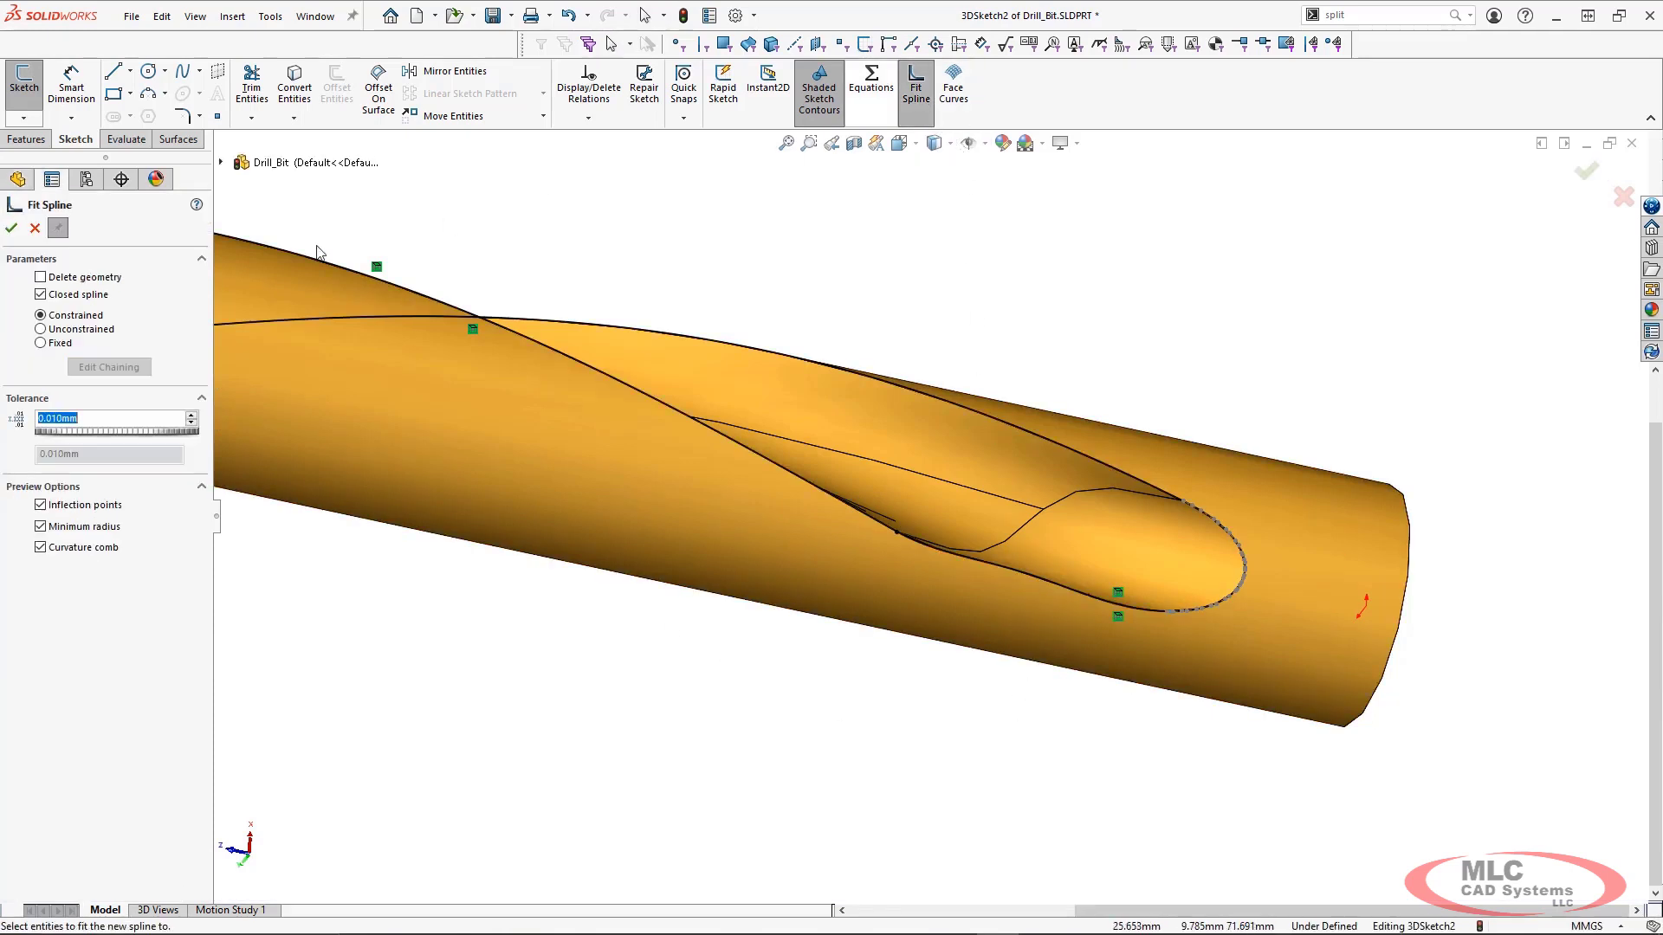
{"action": "left_click", "coordinate": [772, 463]}
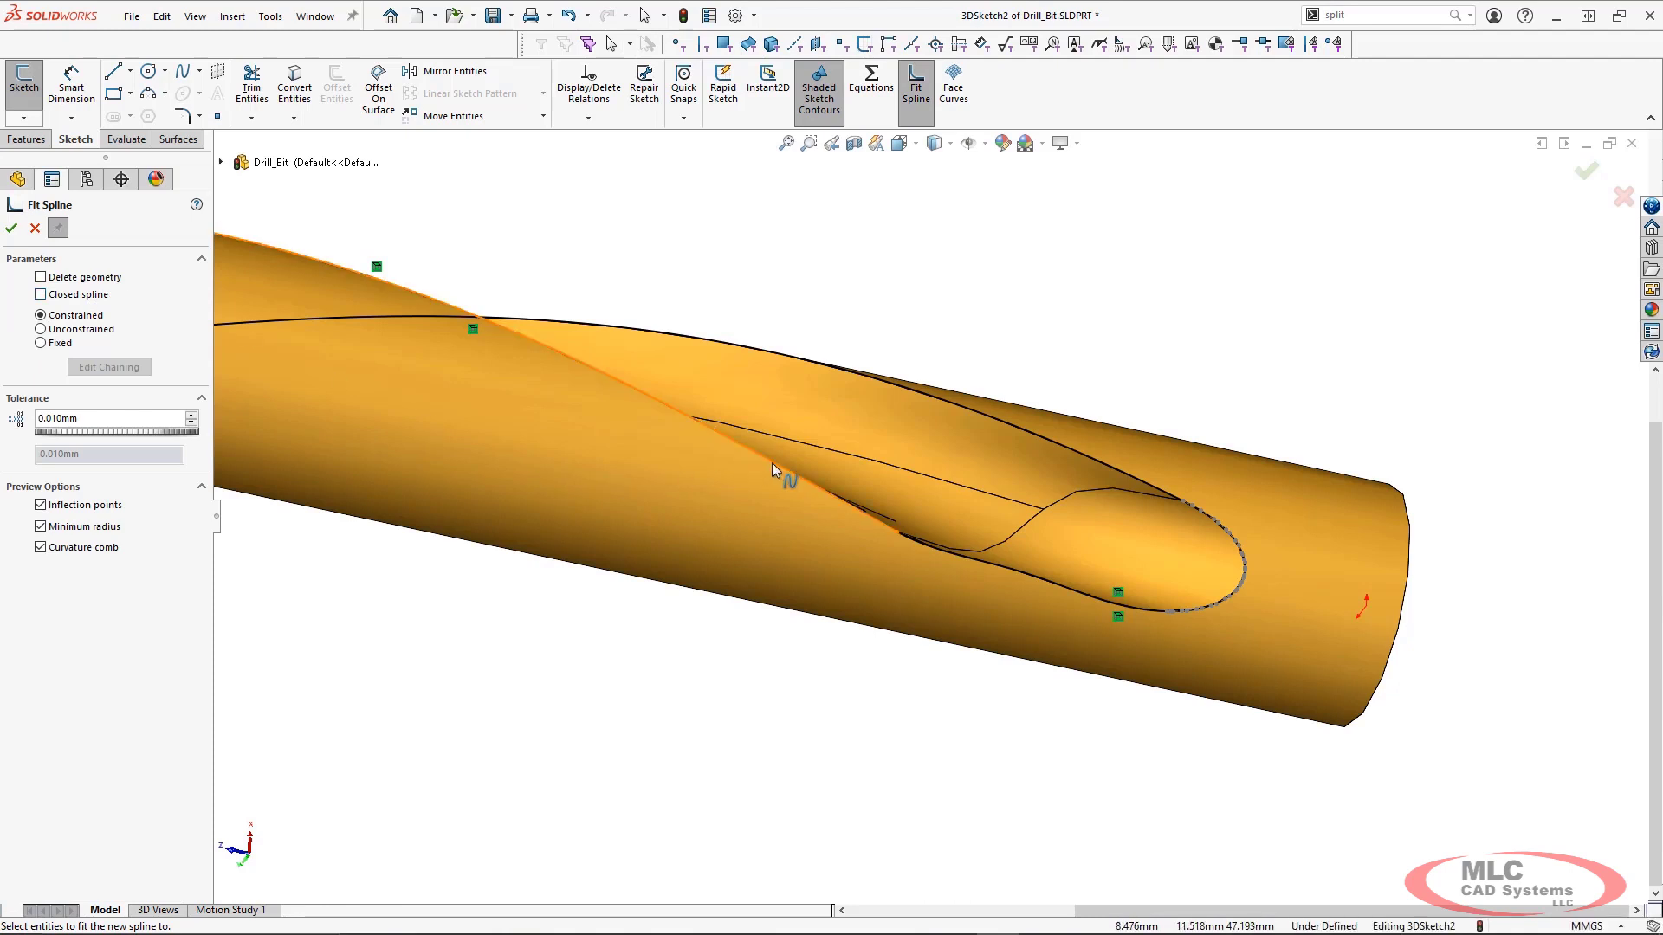
{"action": "left_click", "coordinate": [971, 561]}
{"action": "right_click", "coordinate": [970, 560]}
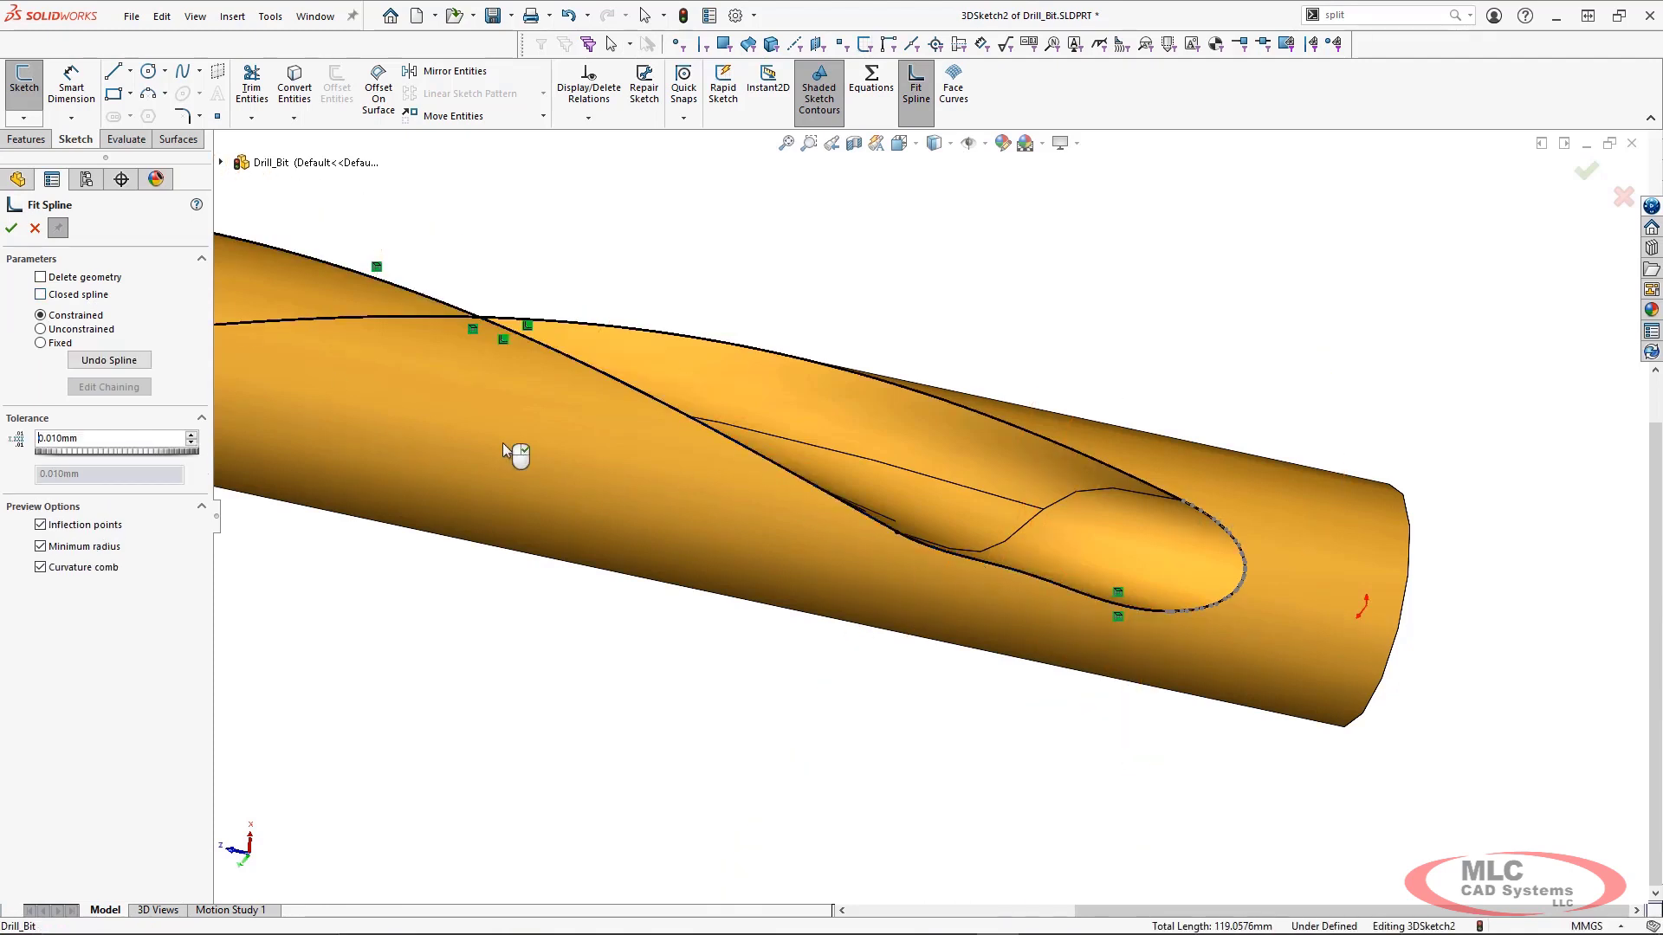
{"action": "left_click", "coordinate": [32, 230]}
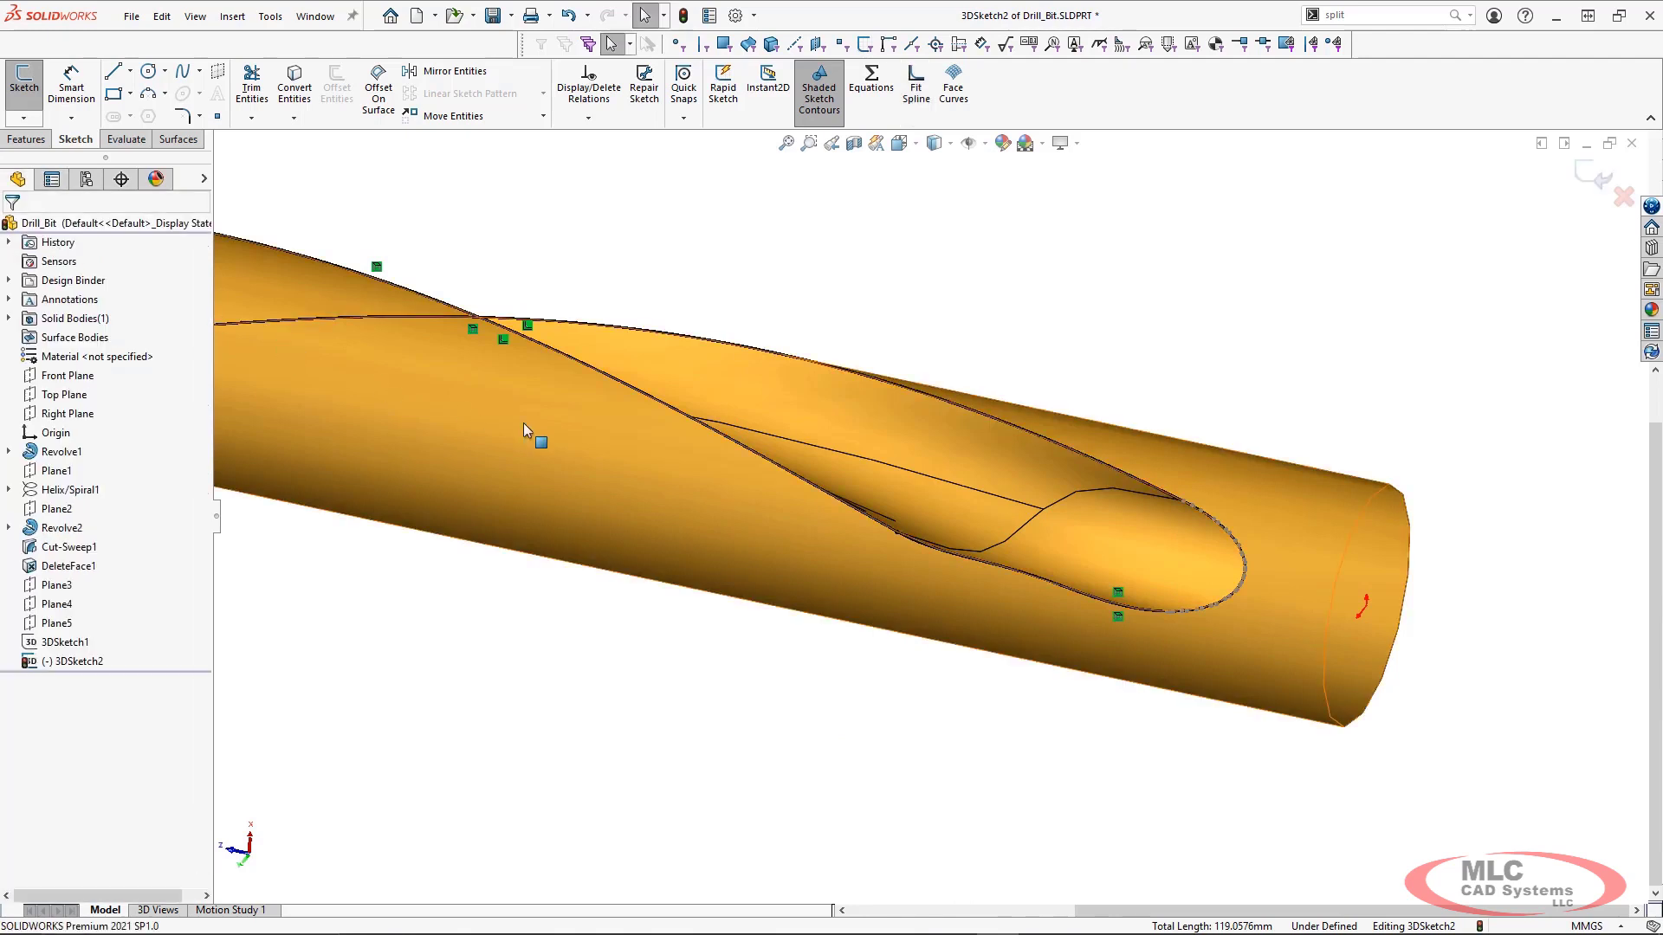
{"action": "middle_click_drag", "start_coordinate": [523, 422], "coordinate": [766, 472]}
{"action": "left_click", "coordinate": [775, 470]}
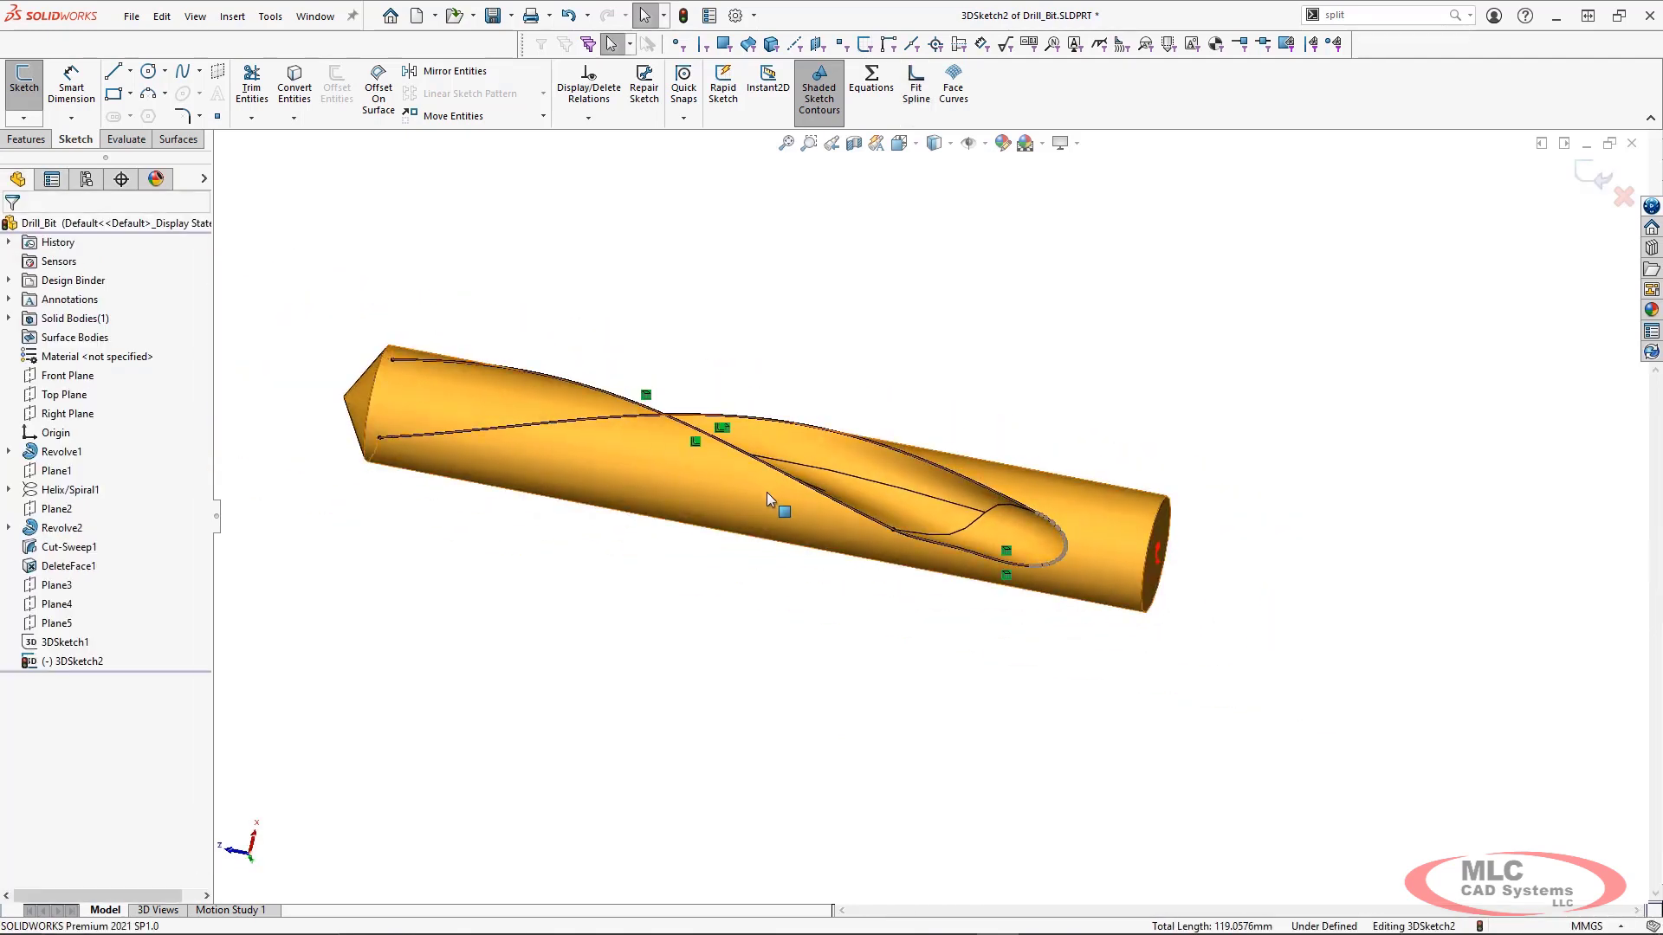
{"action": "key", "text": "Escape"}
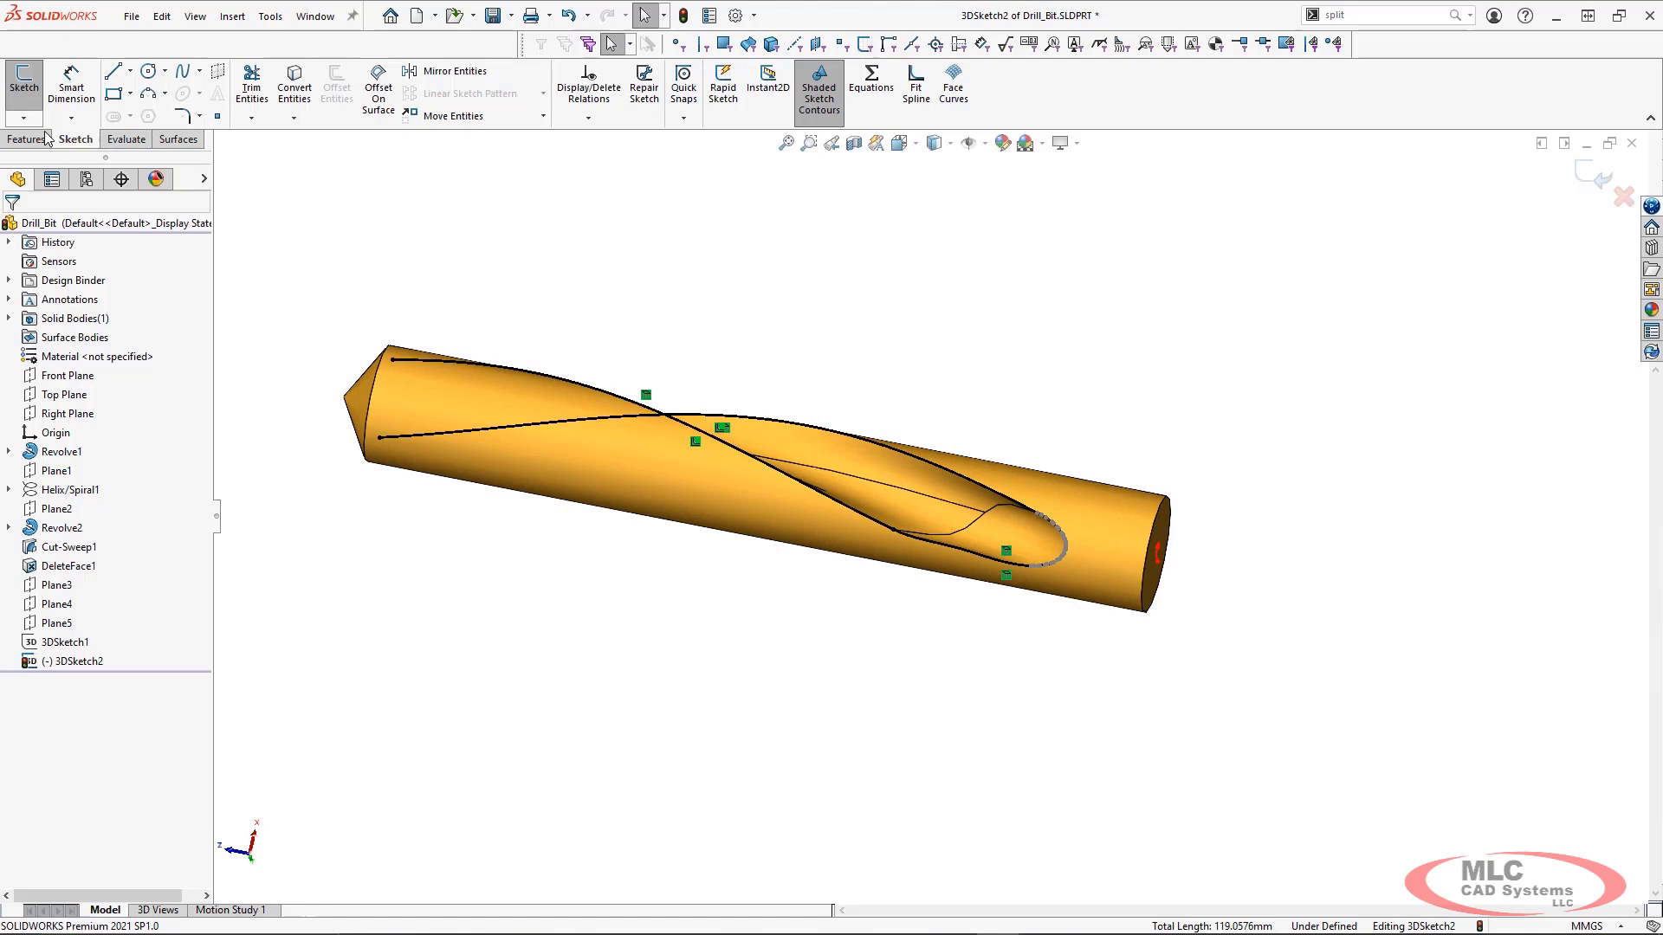
Exit 3DSketch2 and show 3DSketch1 again
{"action": "left_click", "coordinate": [23, 118]}
{"action": "left_click", "coordinate": [26, 141]}
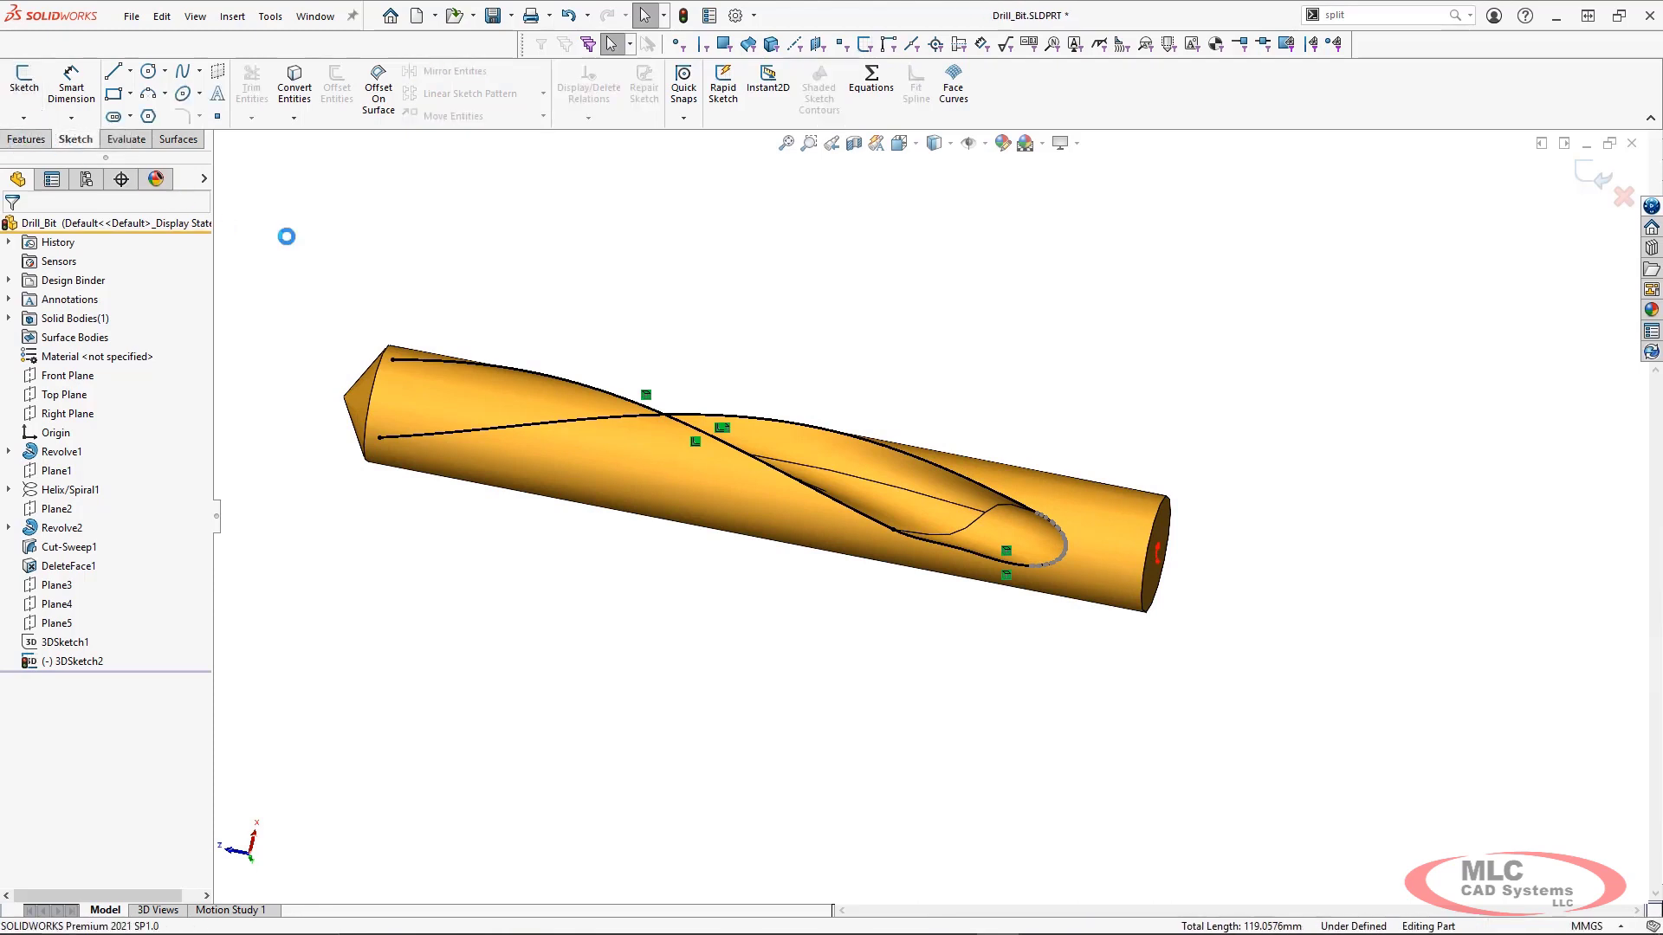
{"action": "right_click", "coordinate": [85, 644]}
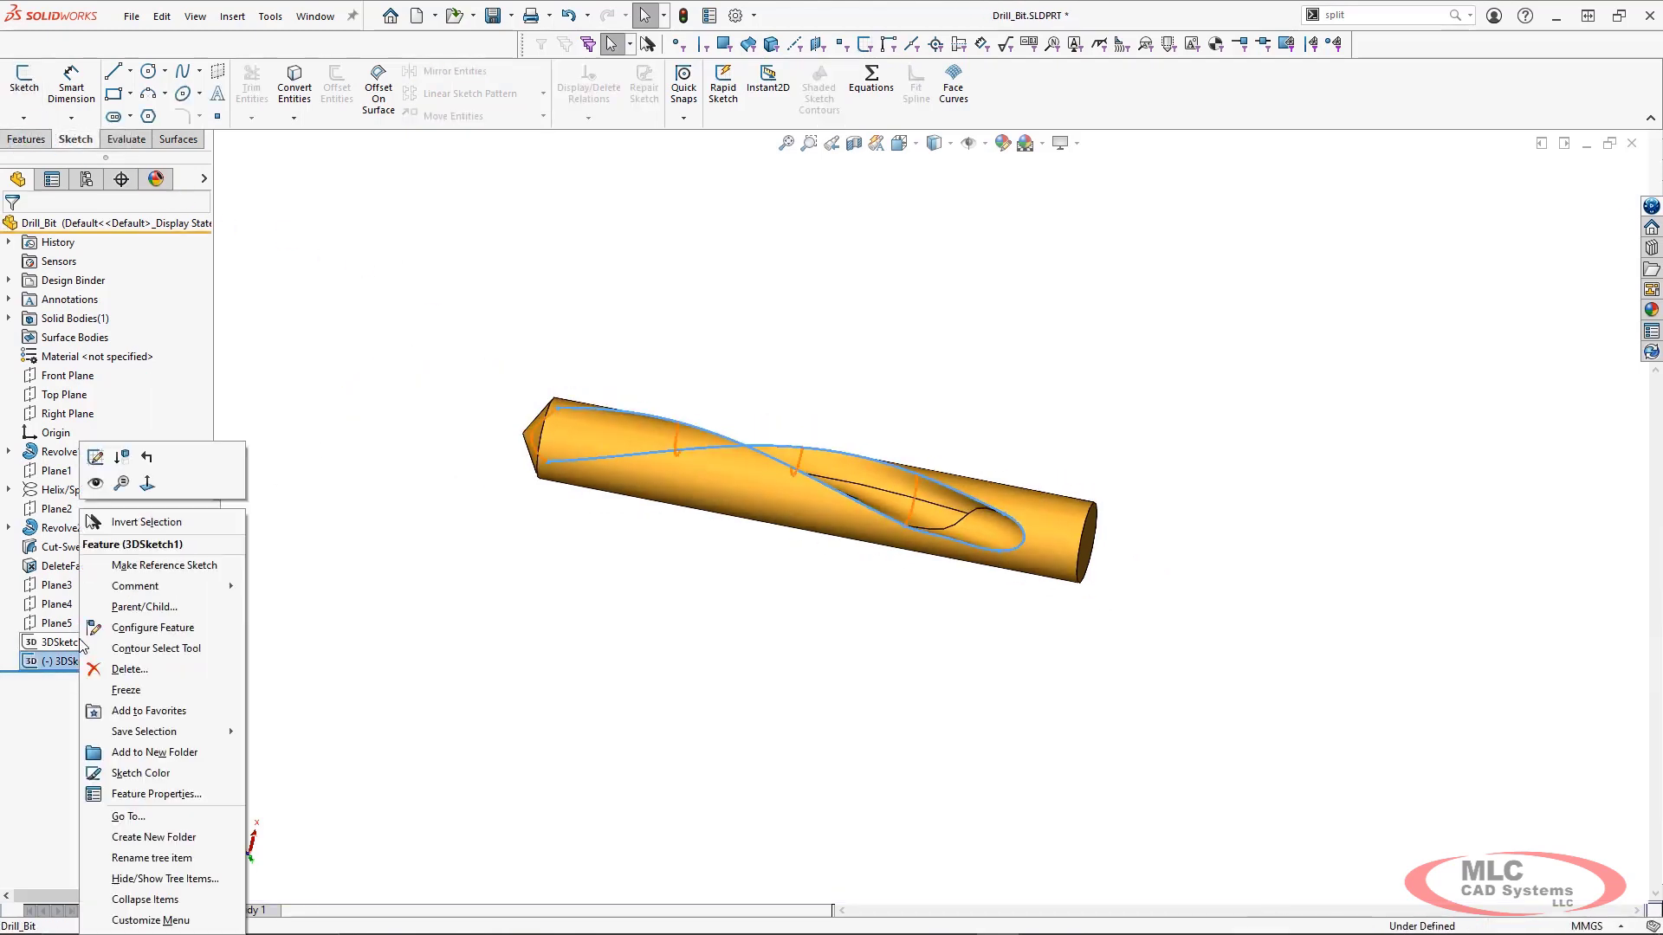
{"action": "left_click", "coordinate": [108, 487]}
{"action": "middle_click_drag", "start_coordinate": [564, 607], "coordinate": [395, 446]}
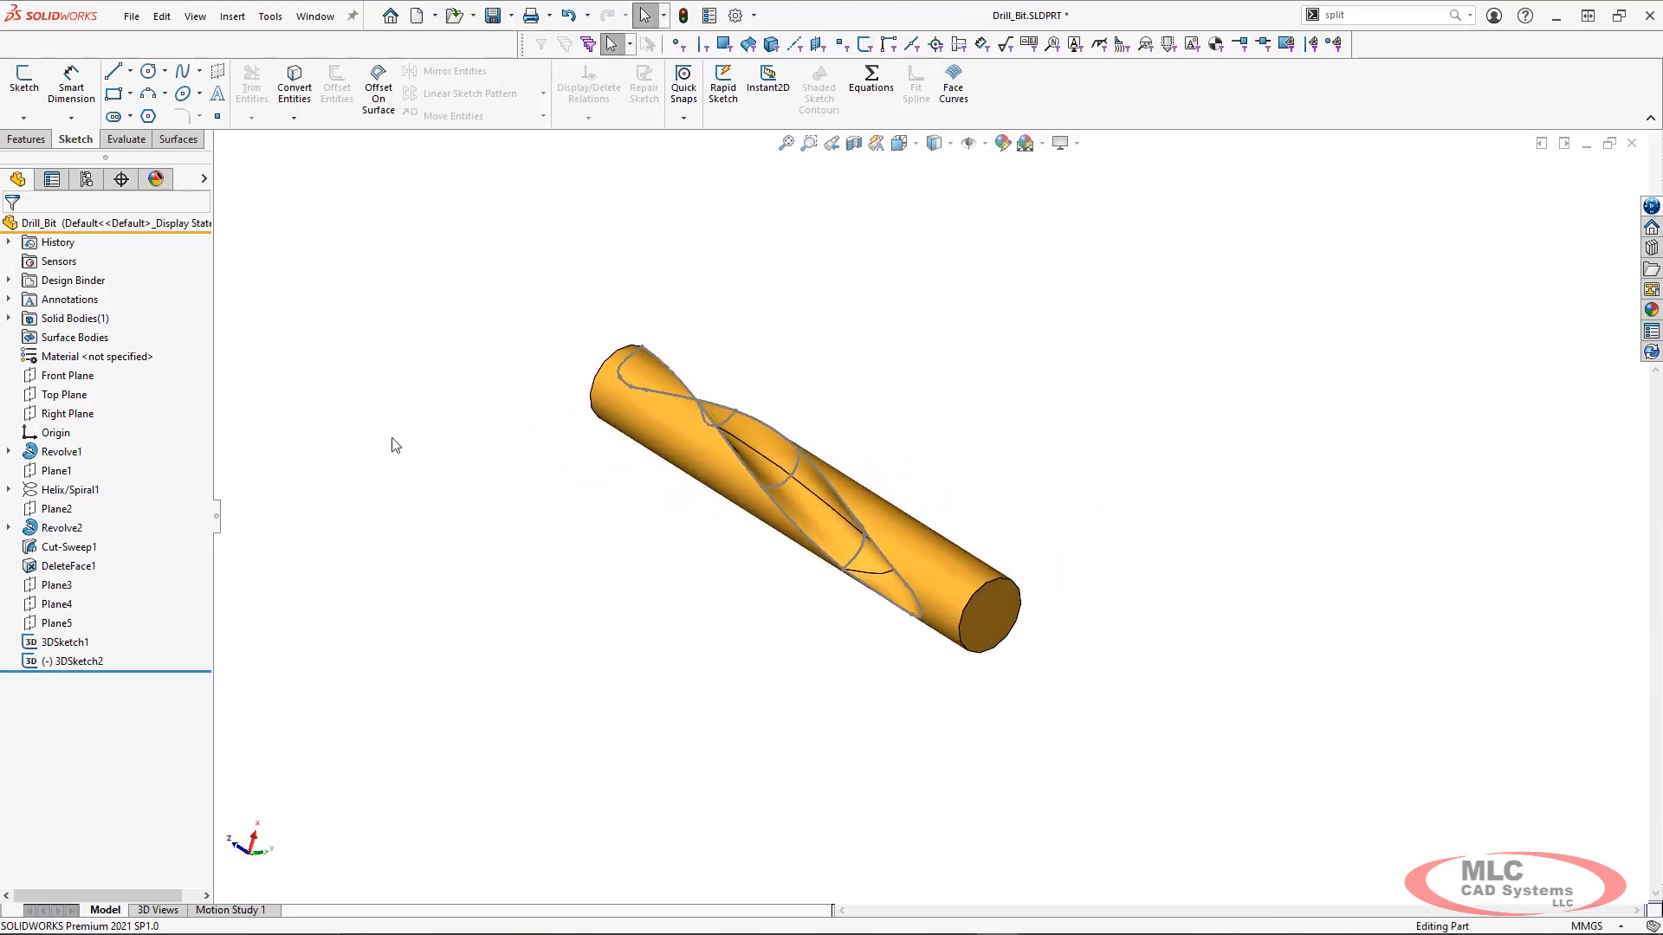
Start a Boundary Surface with the tip and second cross-section curves as profiles, removing a wrong pick
{"action": "left_click", "coordinate": [177, 139]}
{"action": "left_click", "coordinate": [212, 91]}
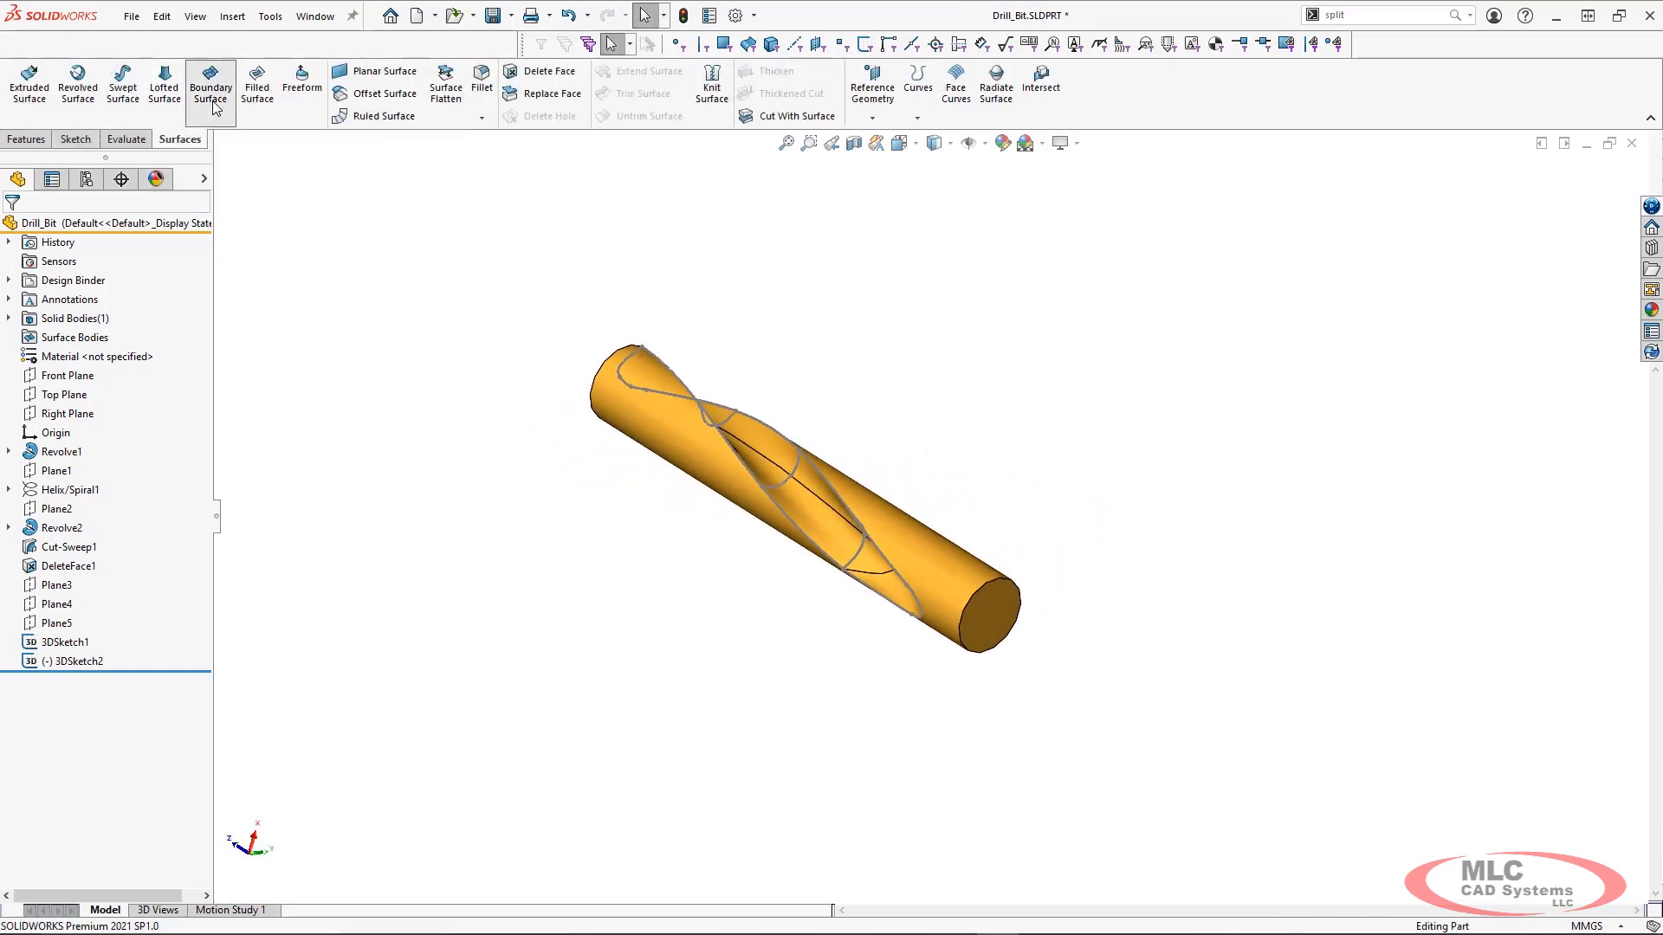
{"action": "middle_click_drag", "start_coordinate": [519, 345], "coordinate": [558, 348]}
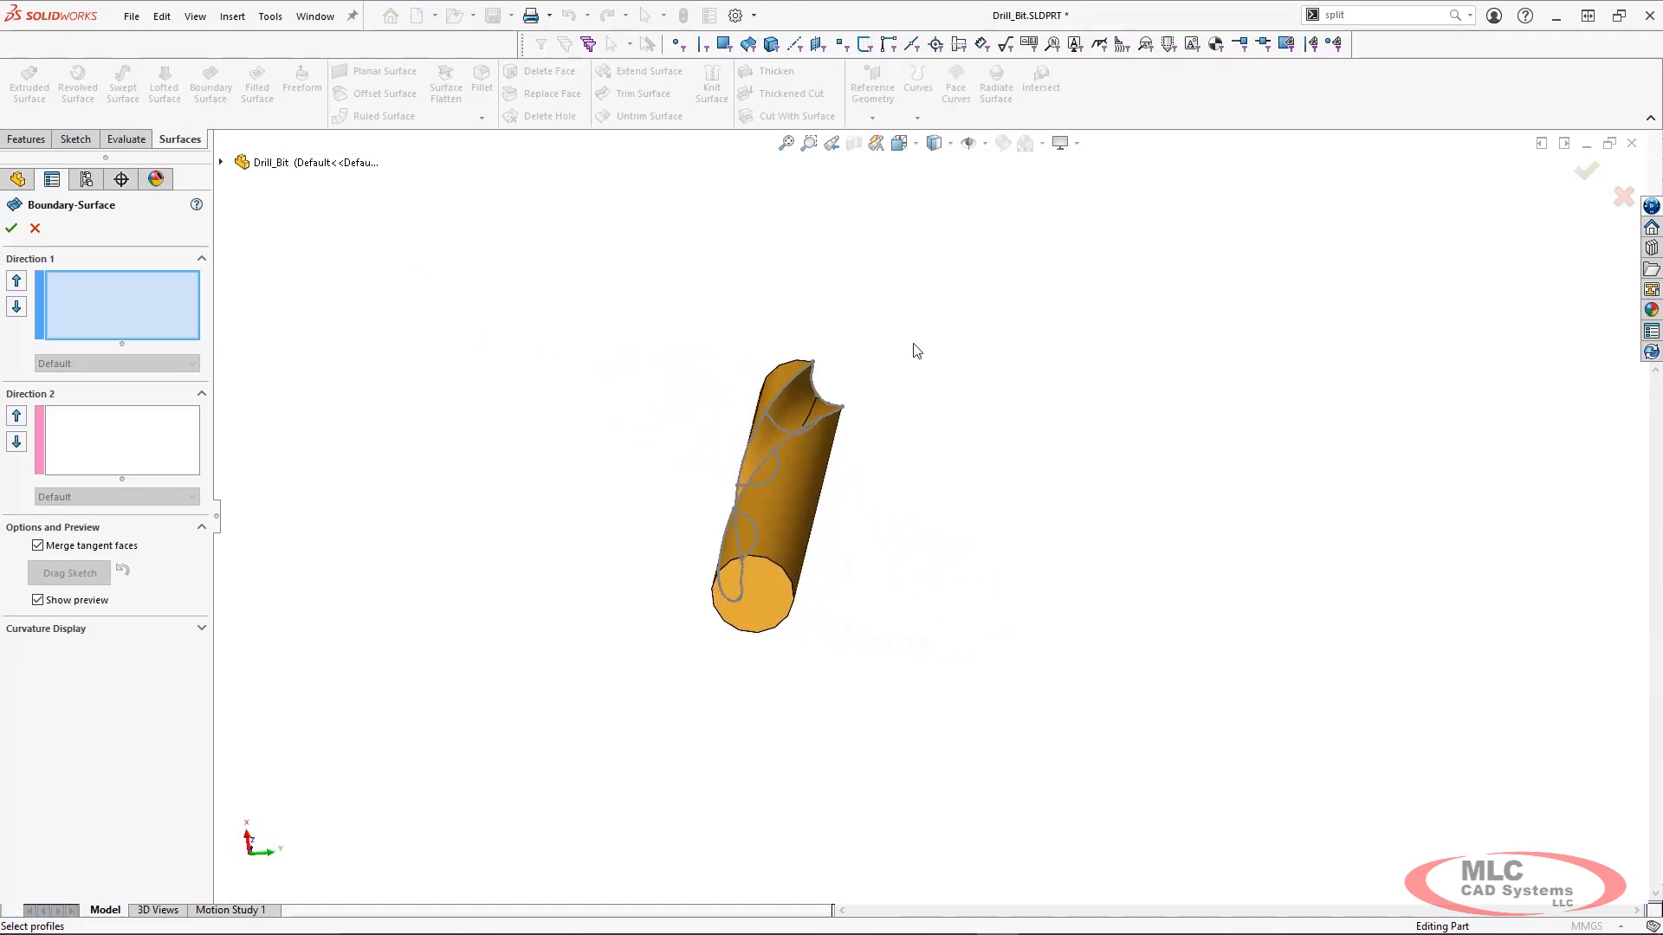
{"action": "left_click", "coordinate": [815, 386]}
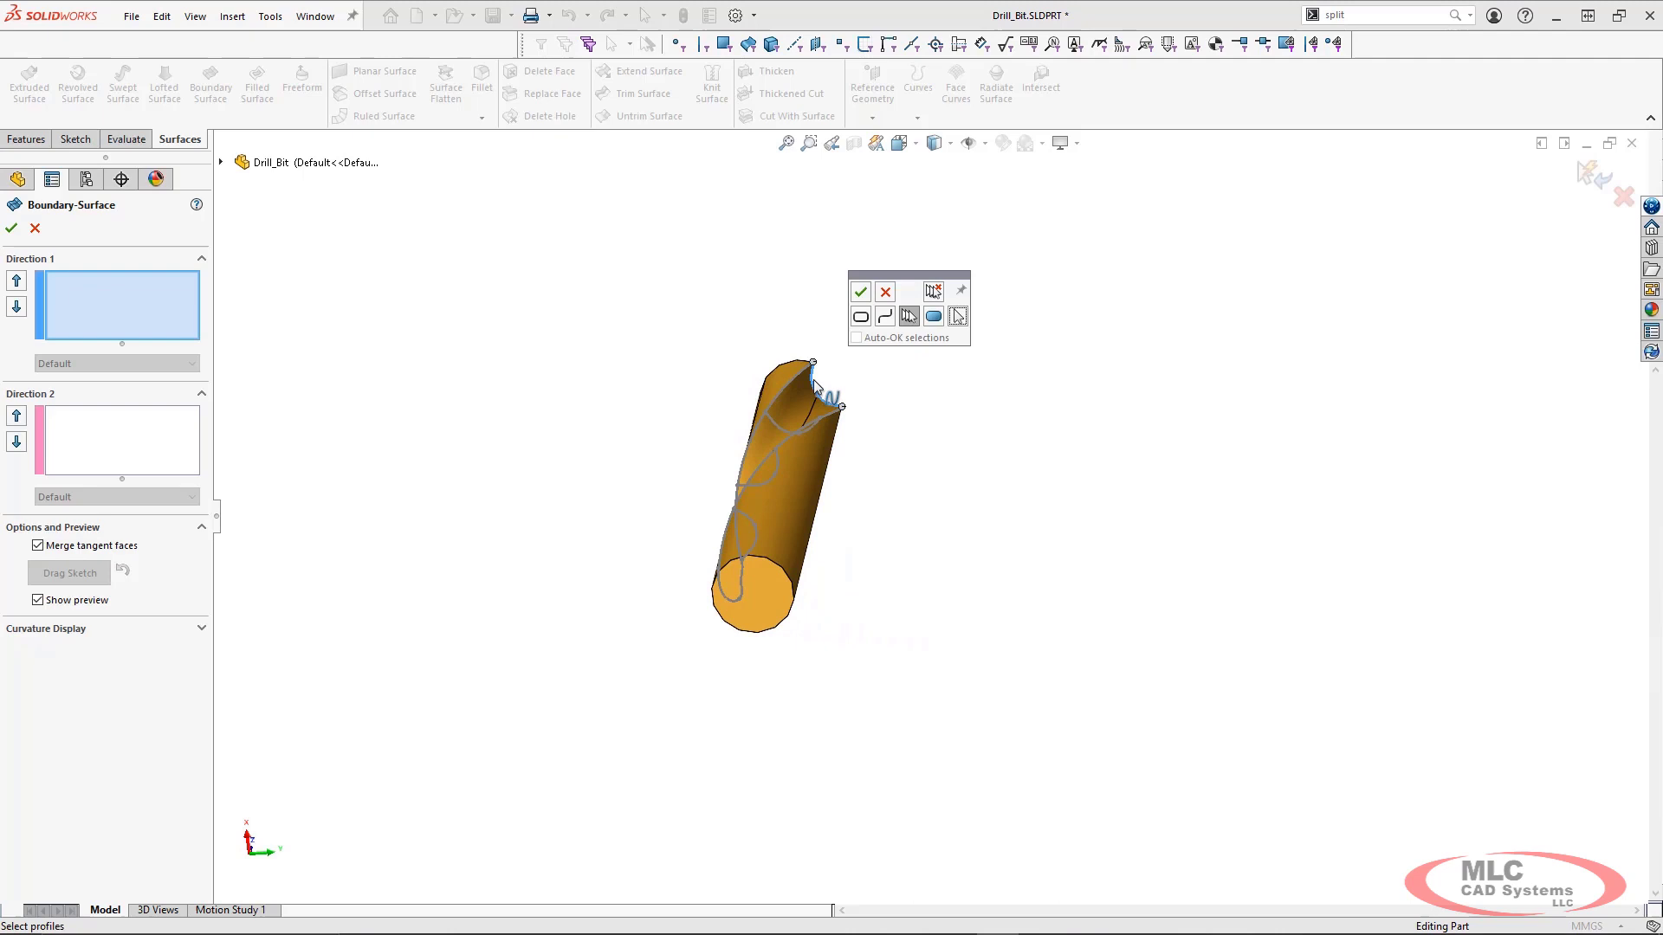
{"action": "right_click", "coordinate": [815, 387]}
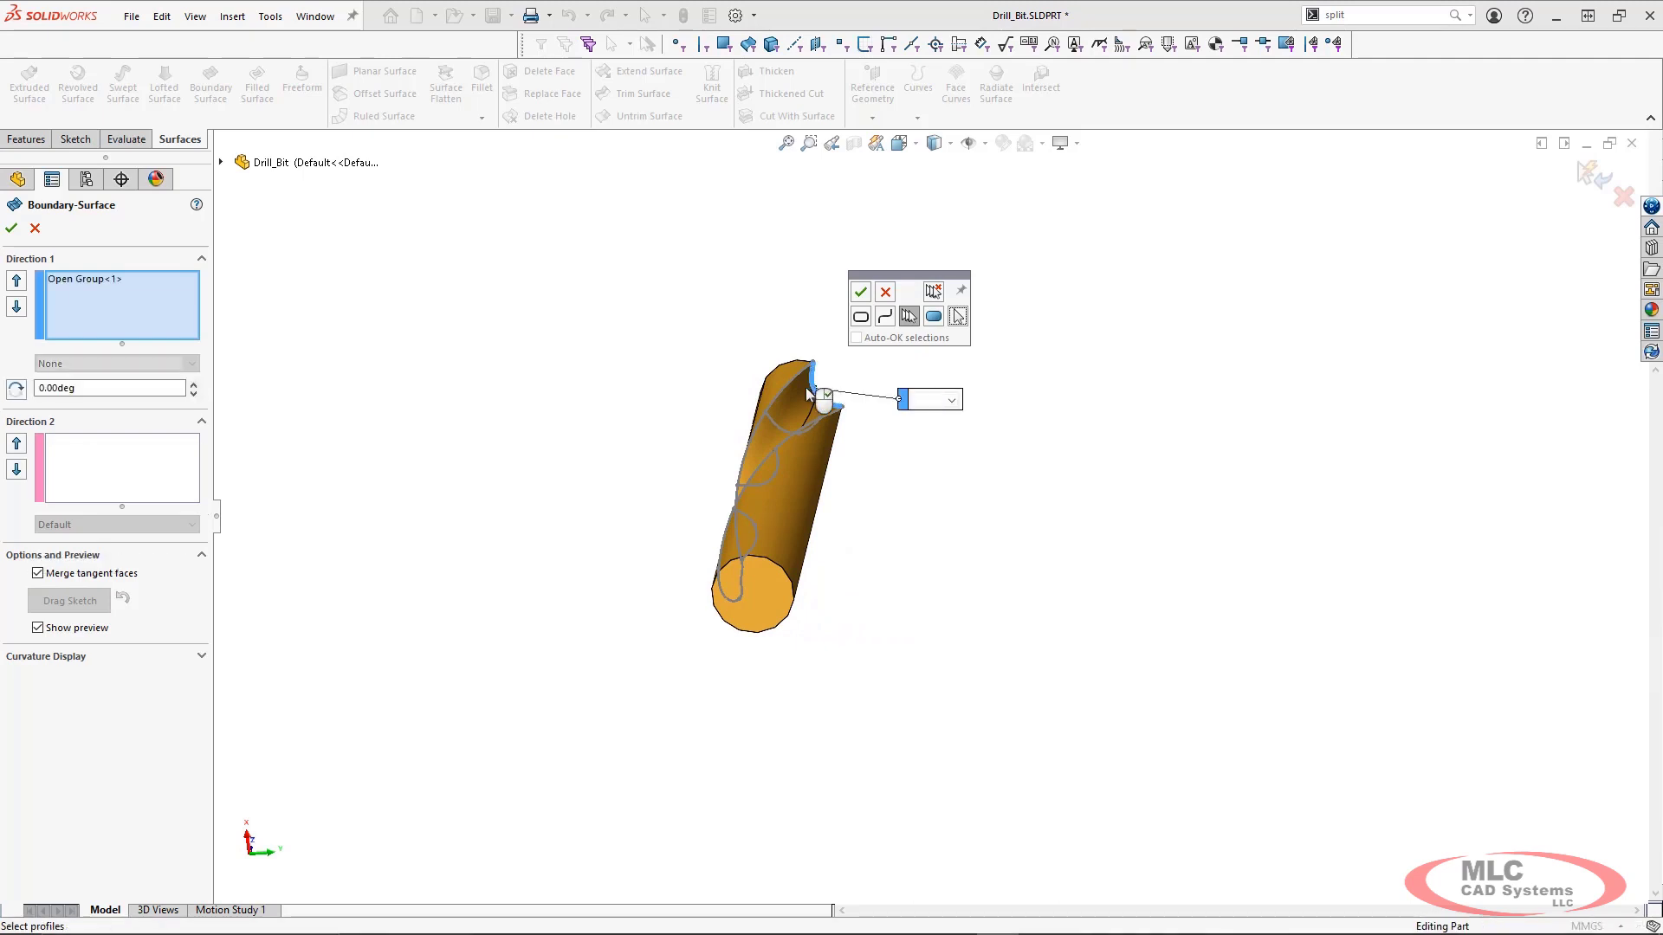
{"action": "left_click", "coordinate": [772, 417]}
{"action": "right_click", "coordinate": [773, 418]}
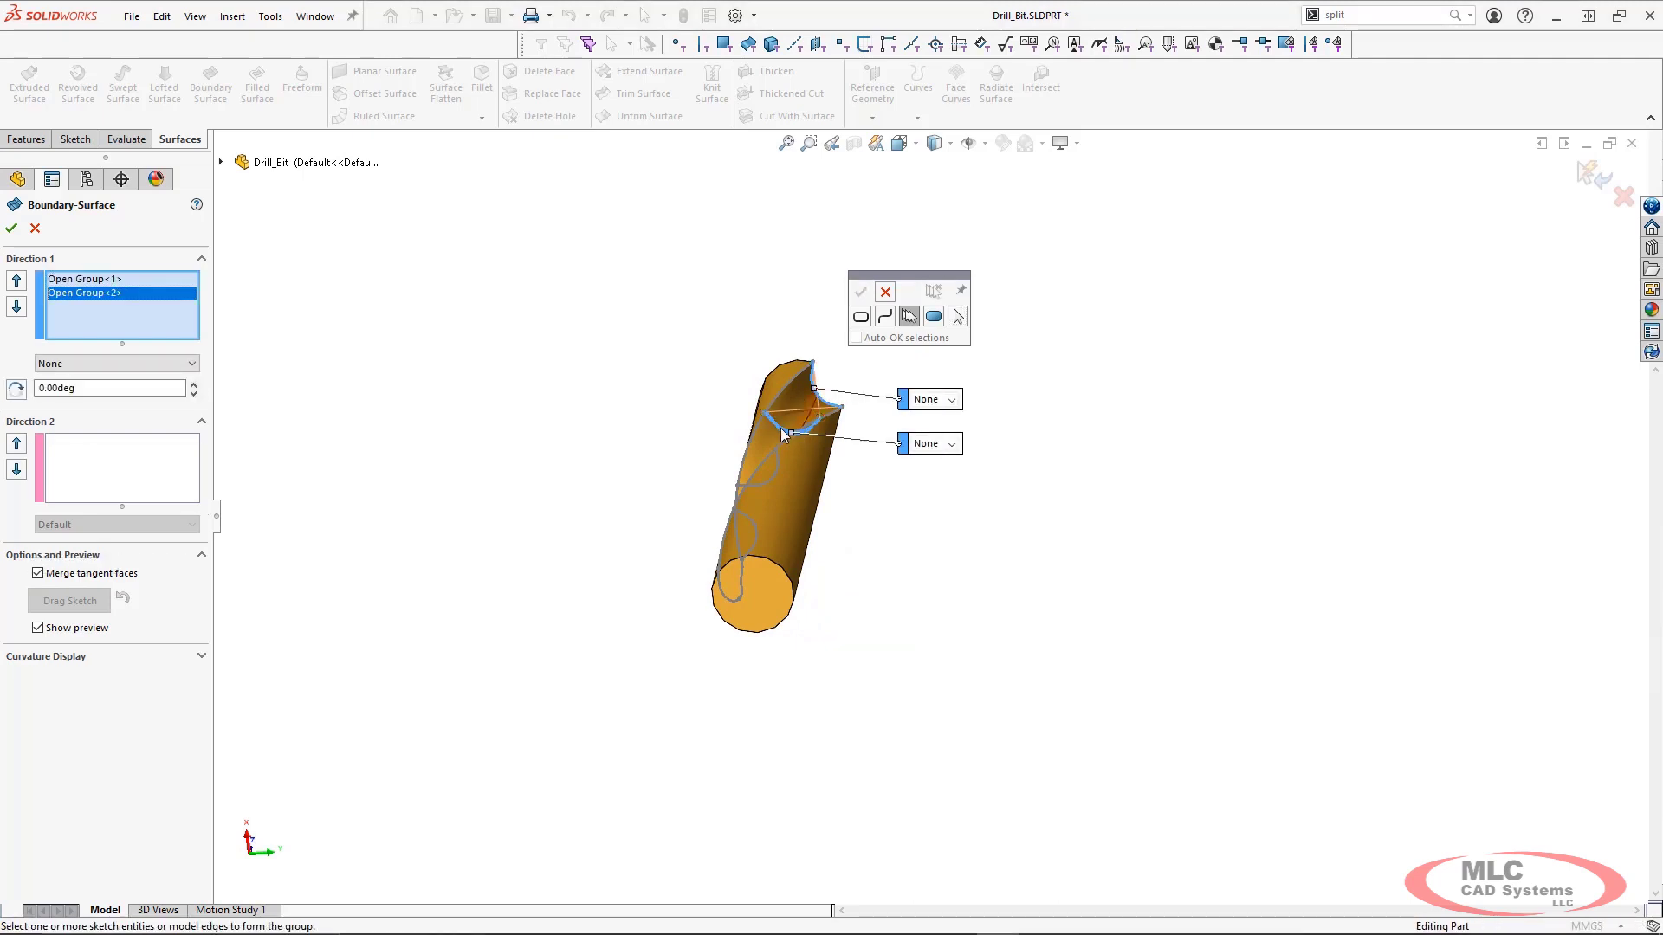
{"action": "right_click", "coordinate": [111, 294]}
{"action": "left_click", "coordinate": [146, 345]}
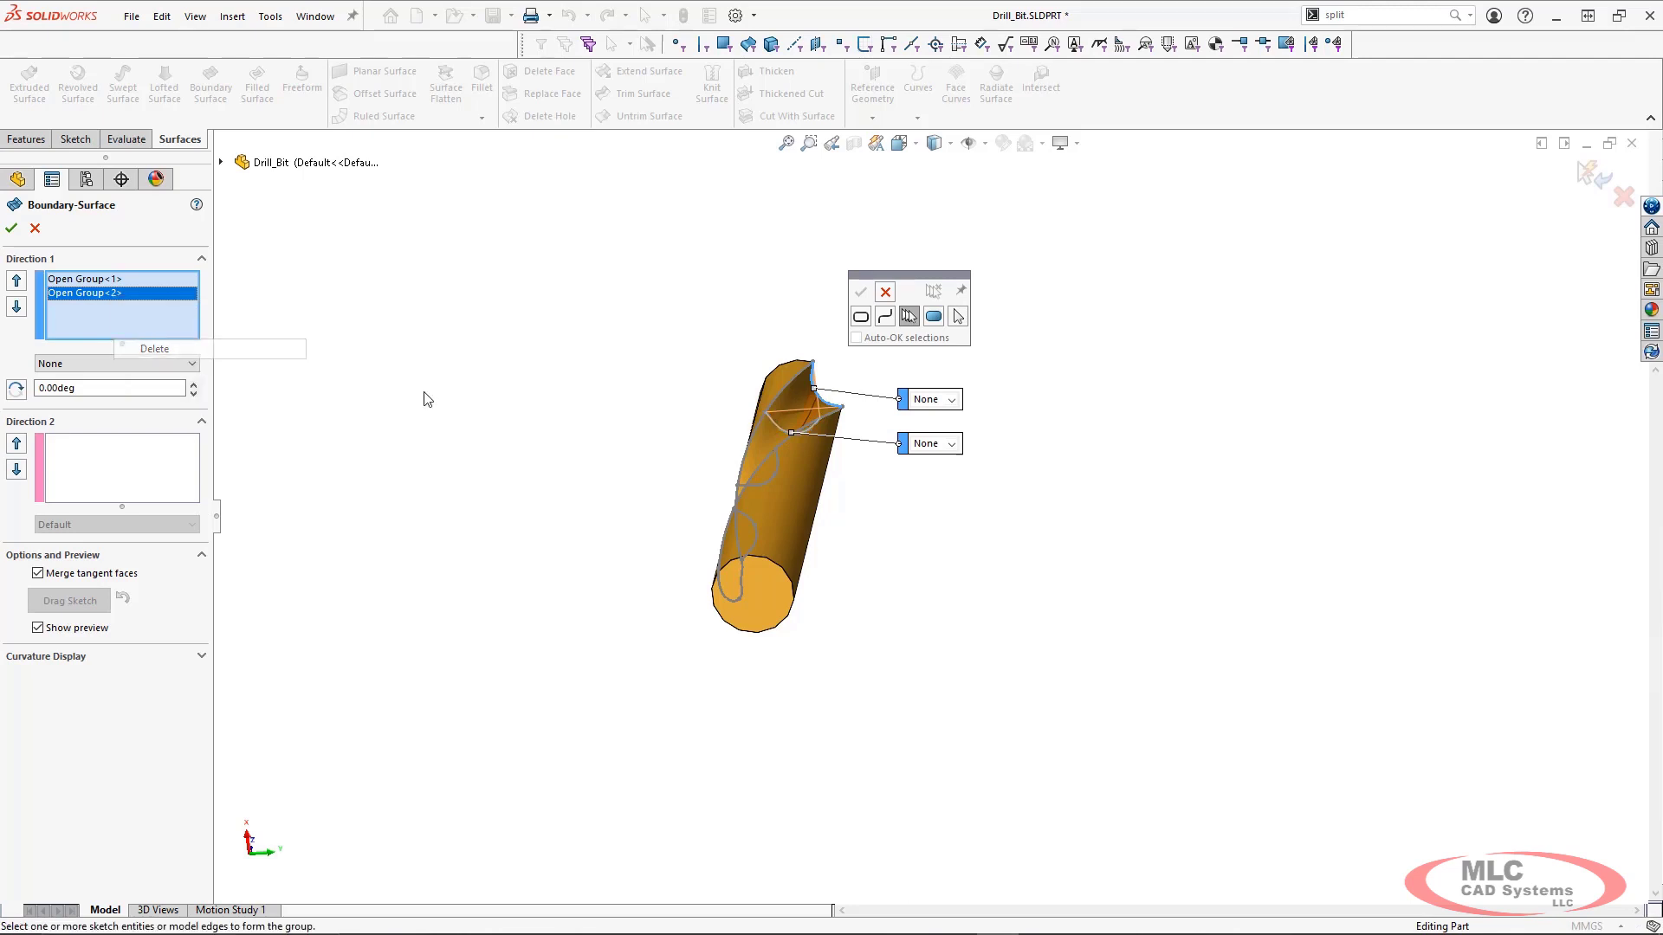
{"action": "left_click", "coordinate": [770, 424]}
{"action": "right_click", "coordinate": [771, 425]}
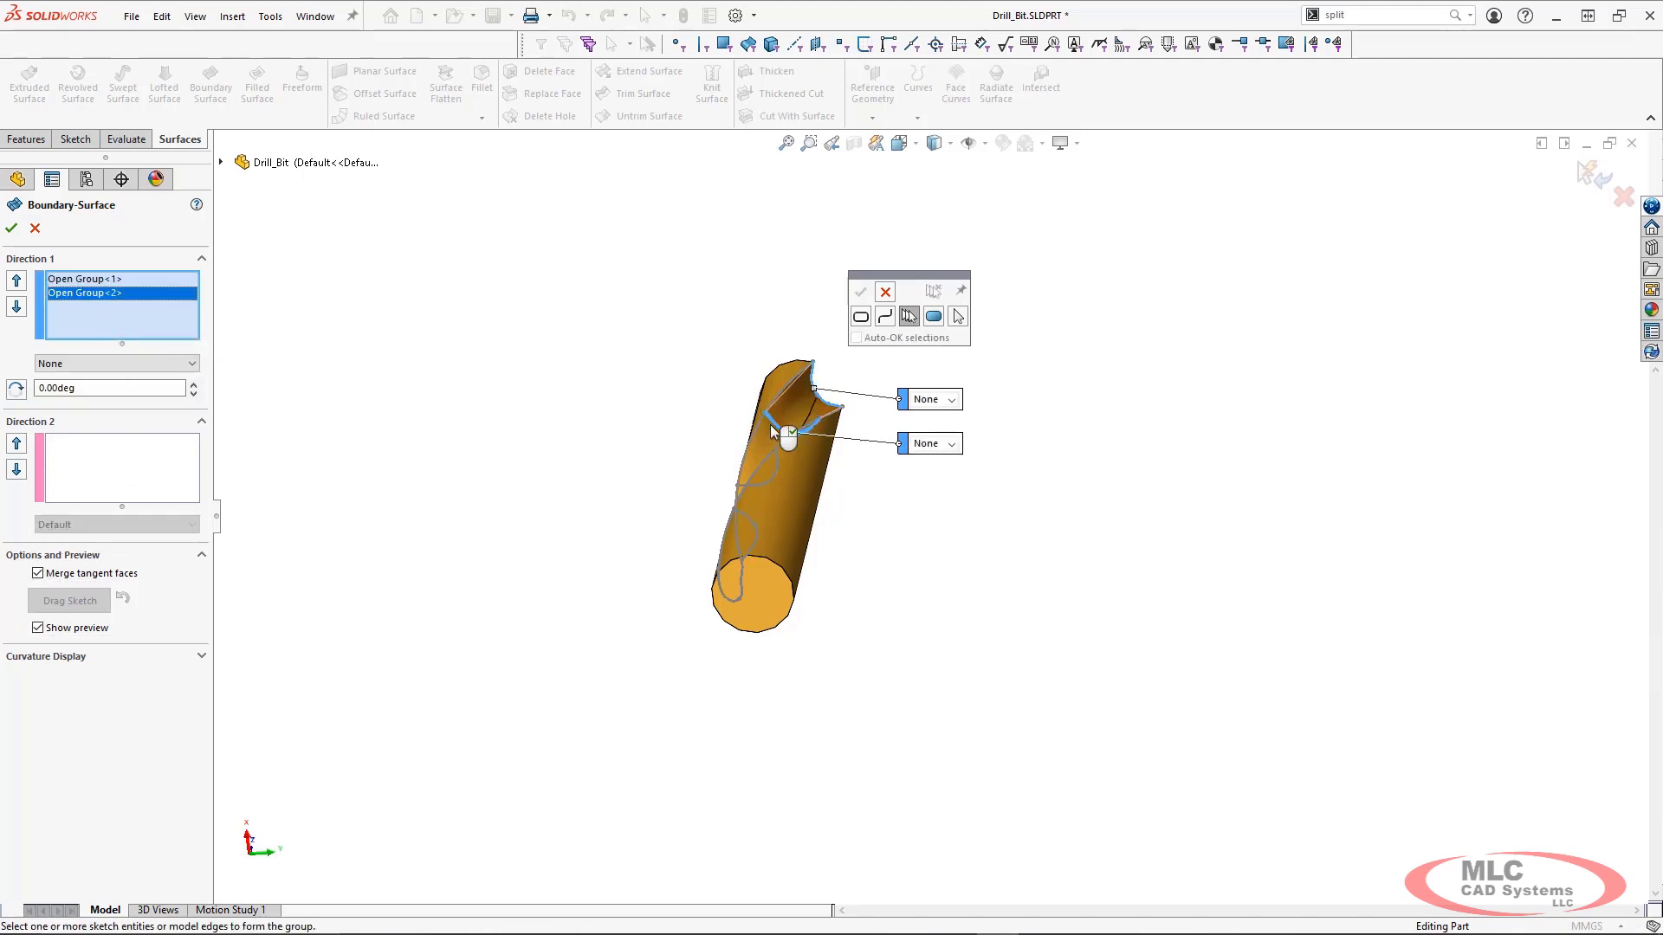
Add the third, fourth and fifth cross-section curves as Direction 1 profiles
{"action": "middle_click_drag", "start_coordinate": [771, 424], "coordinate": [773, 487]}
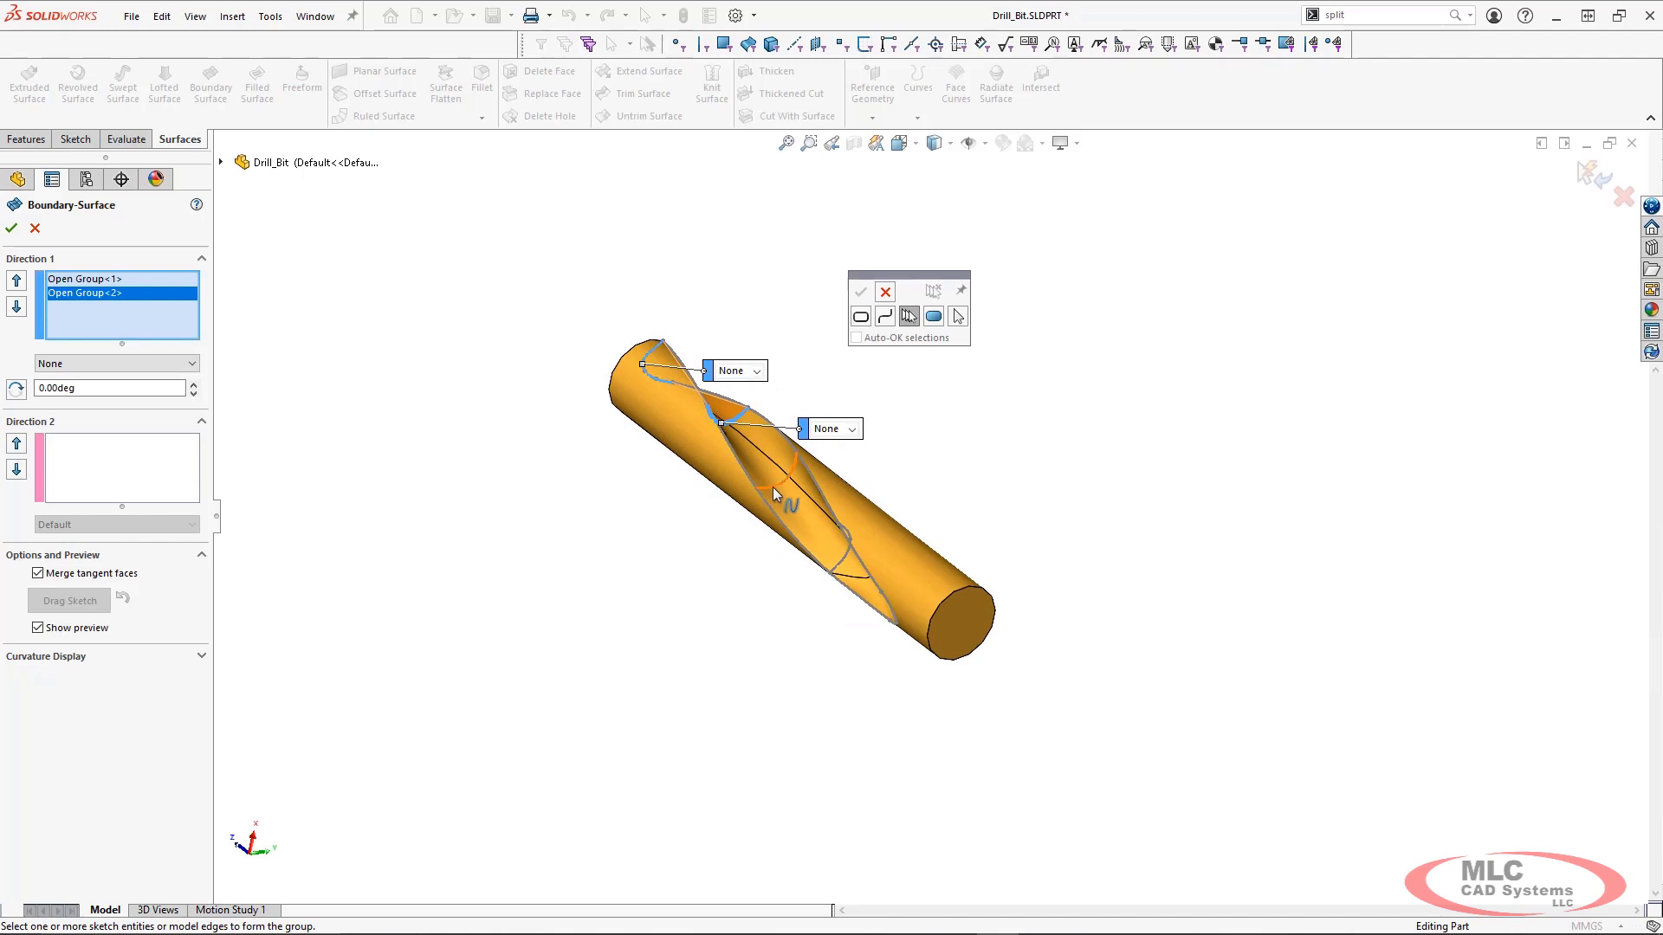
{"action": "left_click", "coordinate": [772, 487]}
{"action": "right_click", "coordinate": [773, 486]}
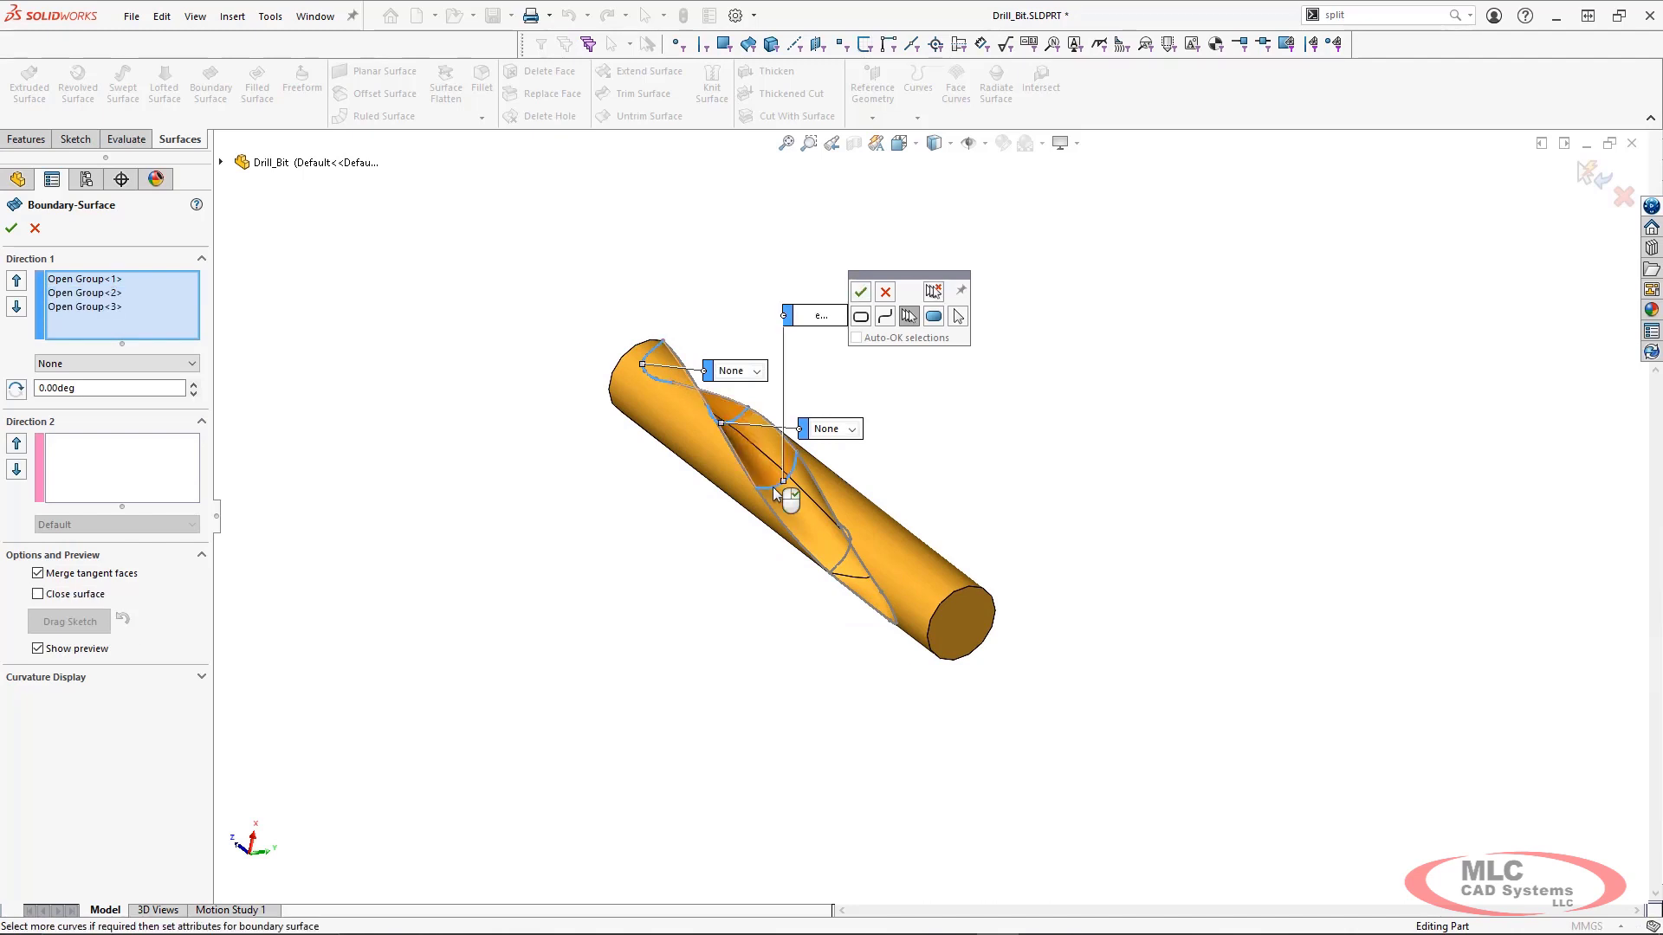
{"action": "left_click", "coordinate": [839, 568]}
{"action": "right_click", "coordinate": [838, 568]}
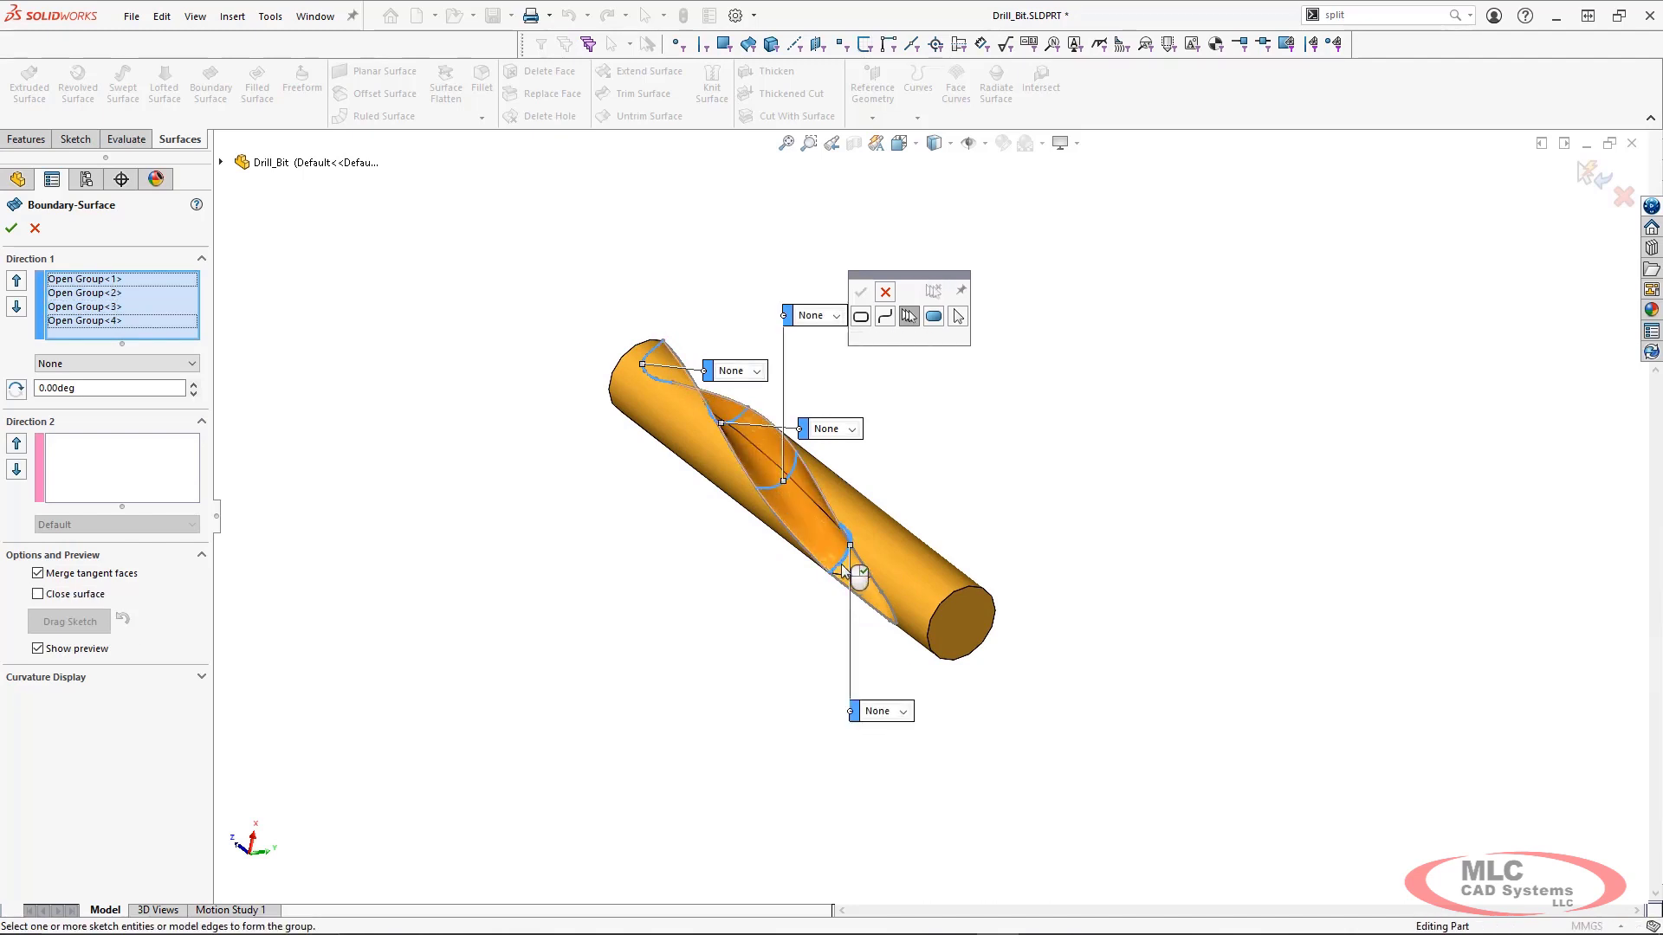
{"action": "middle_click_drag", "start_coordinate": [849, 572], "coordinate": [1012, 561]}
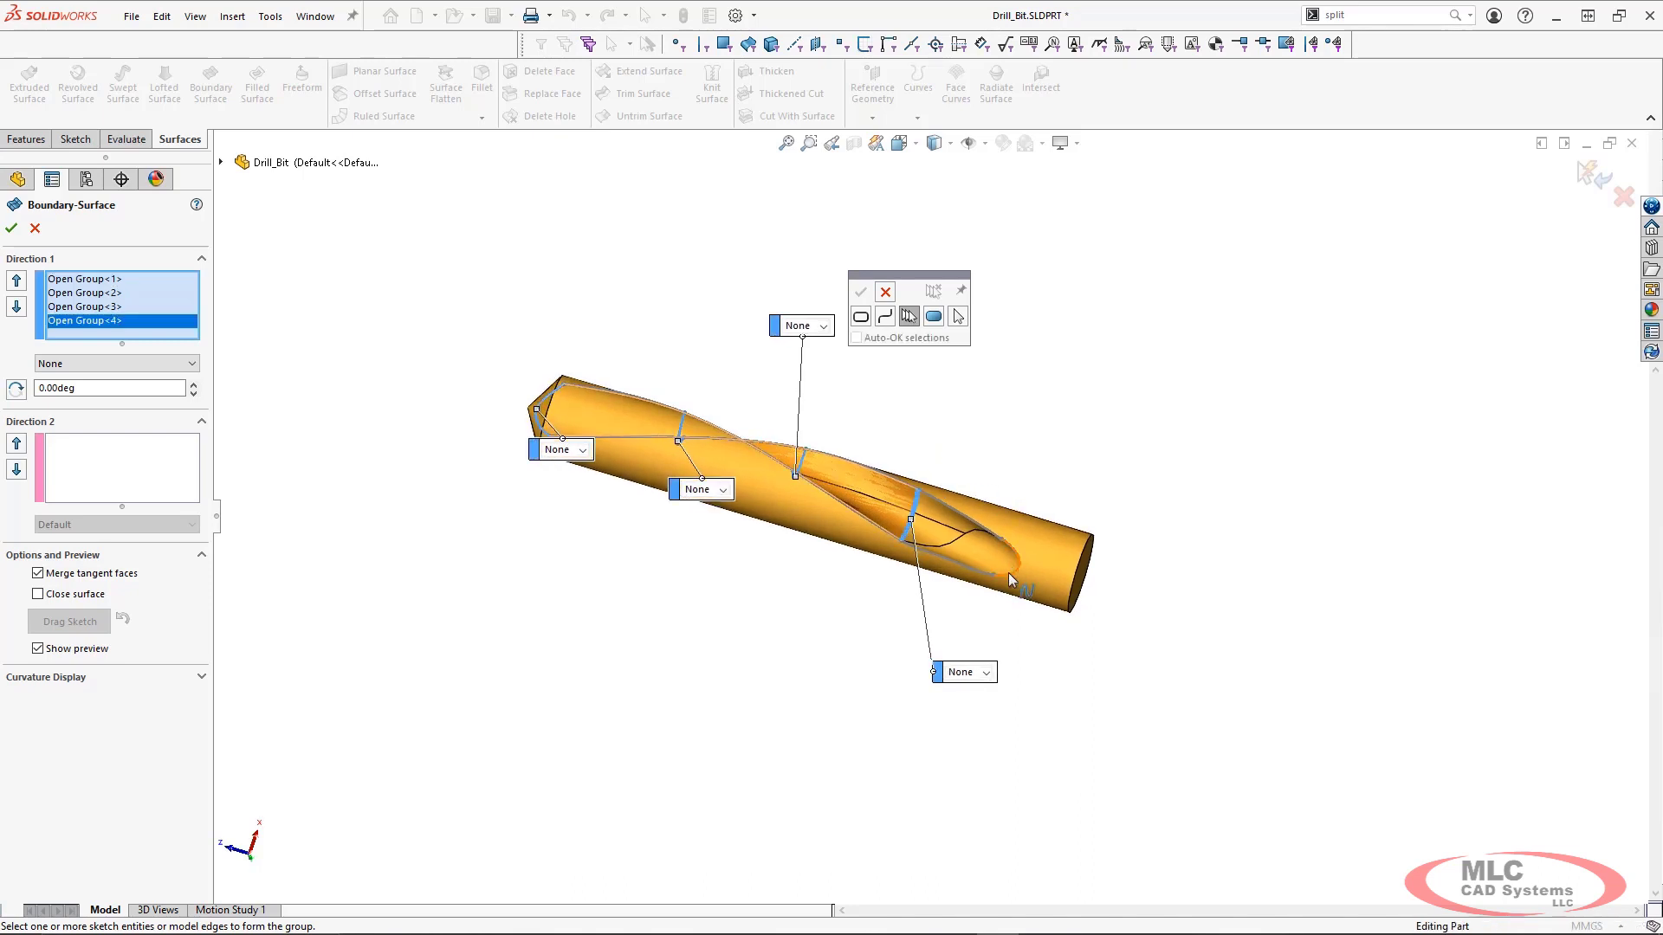
{"action": "left_click", "coordinate": [1011, 582]}
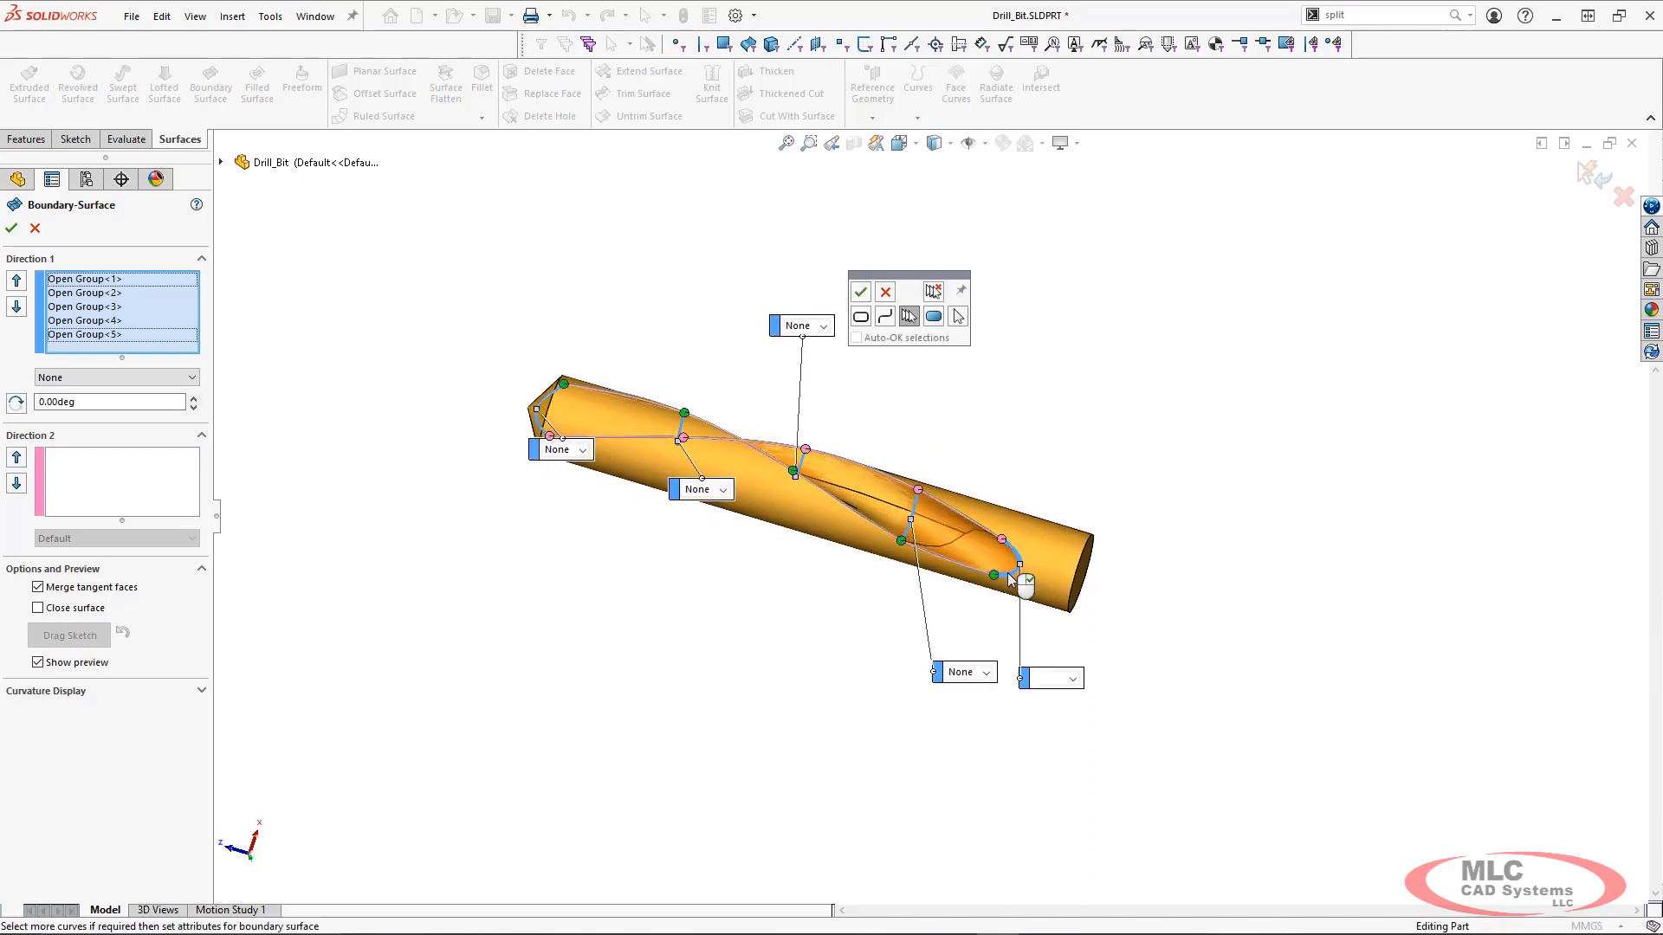
{"action": "right_click", "coordinate": [1012, 582]}
Set the two flute edges as Direction 2 curves and build Boundary-Surface1
{"action": "left_click", "coordinate": [122, 490]}
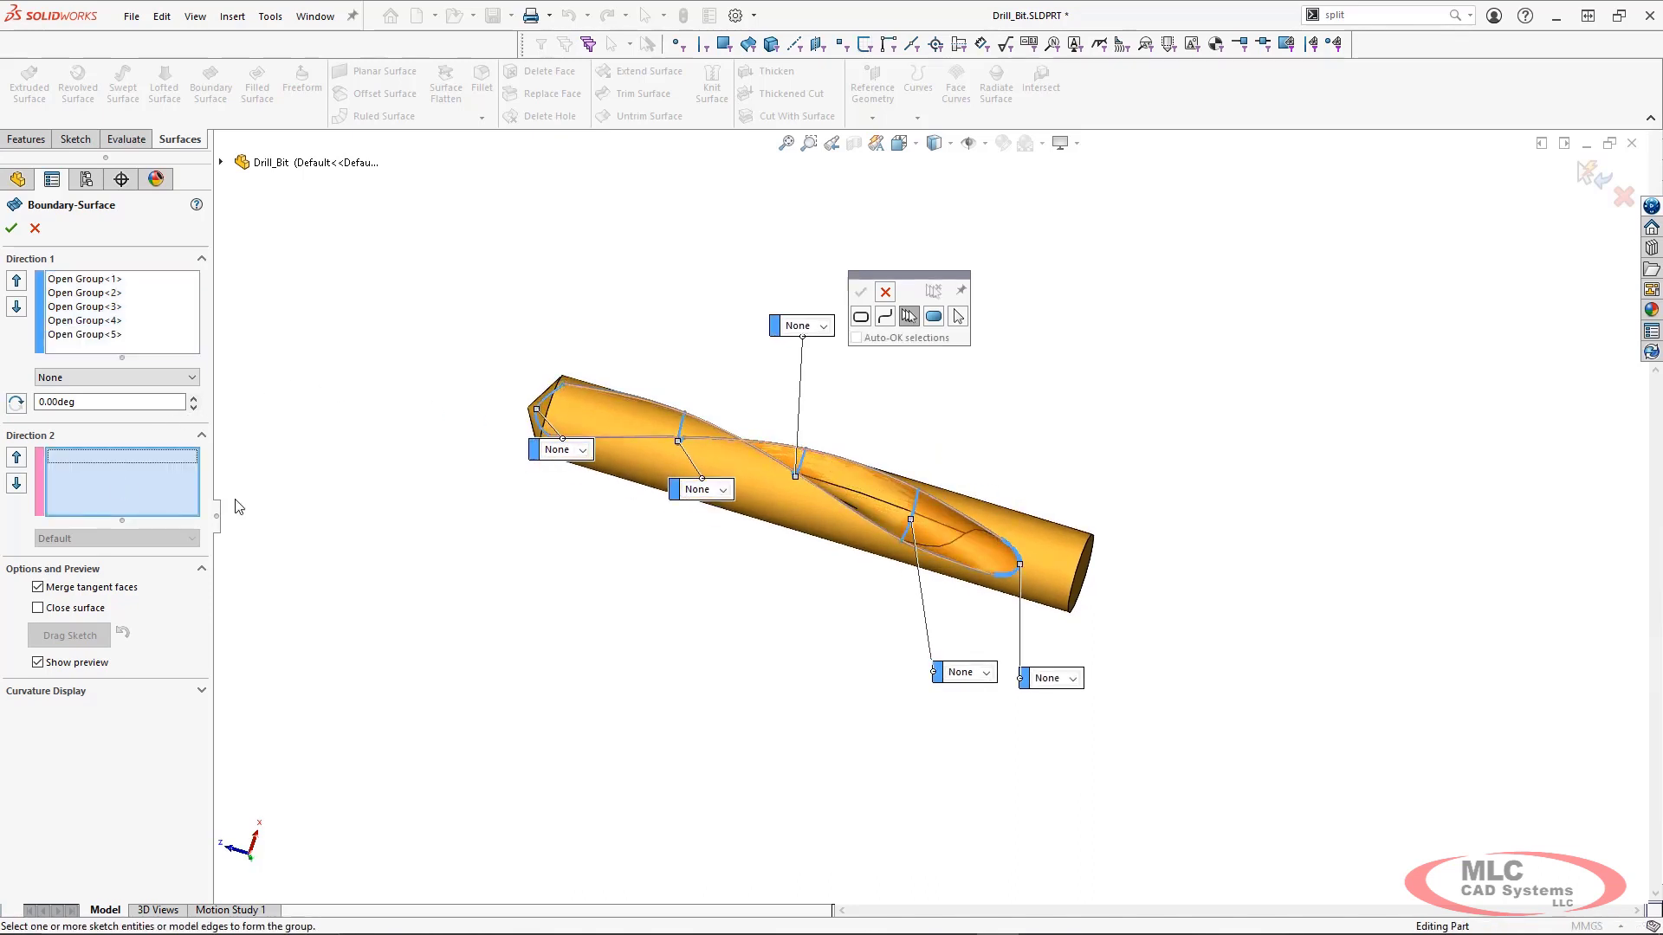
{"action": "left_click", "coordinate": [854, 512]}
{"action": "right_click", "coordinate": [866, 518]}
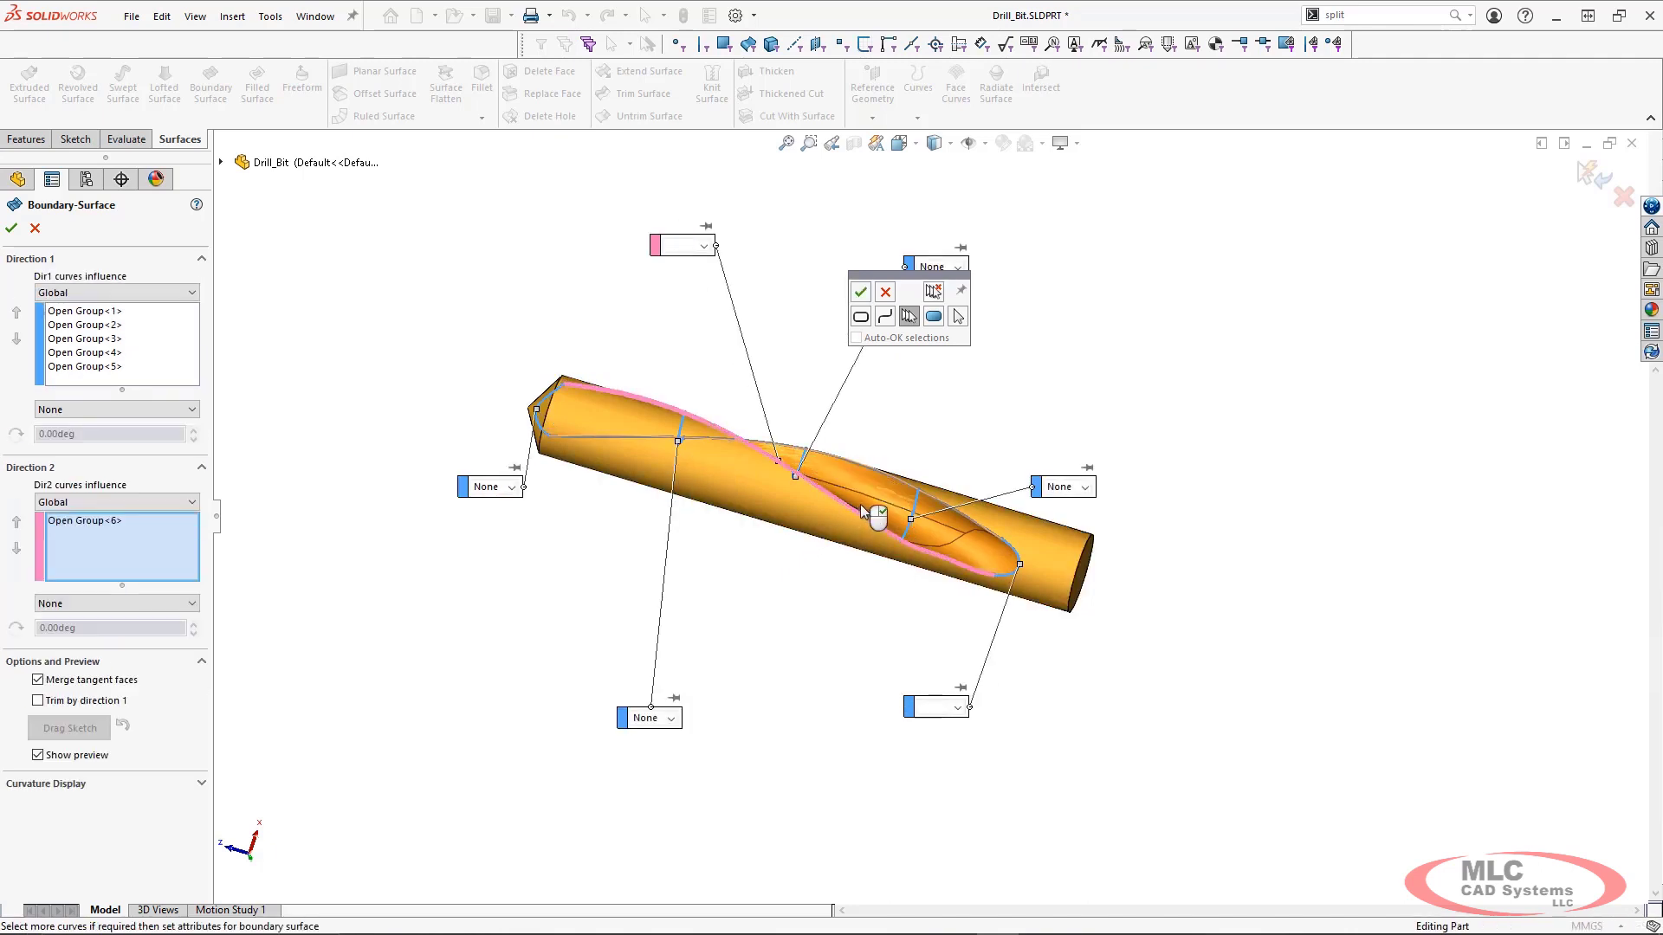
{"action": "left_click", "coordinate": [890, 485]}
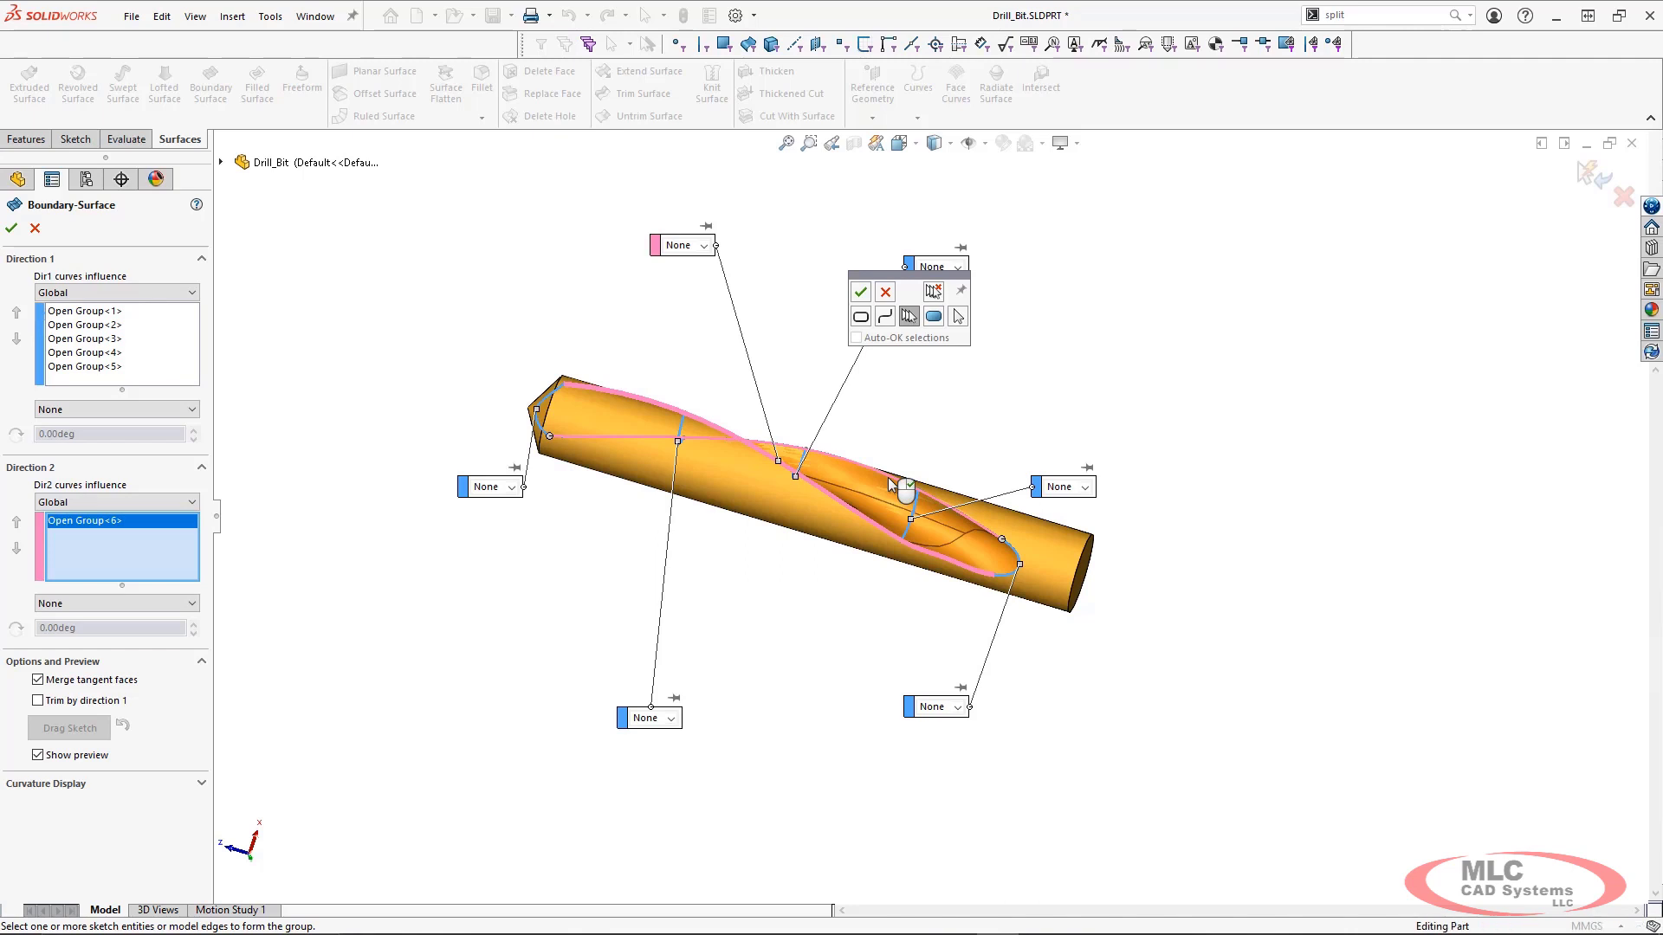
{"action": "right_click", "coordinate": [891, 485]}
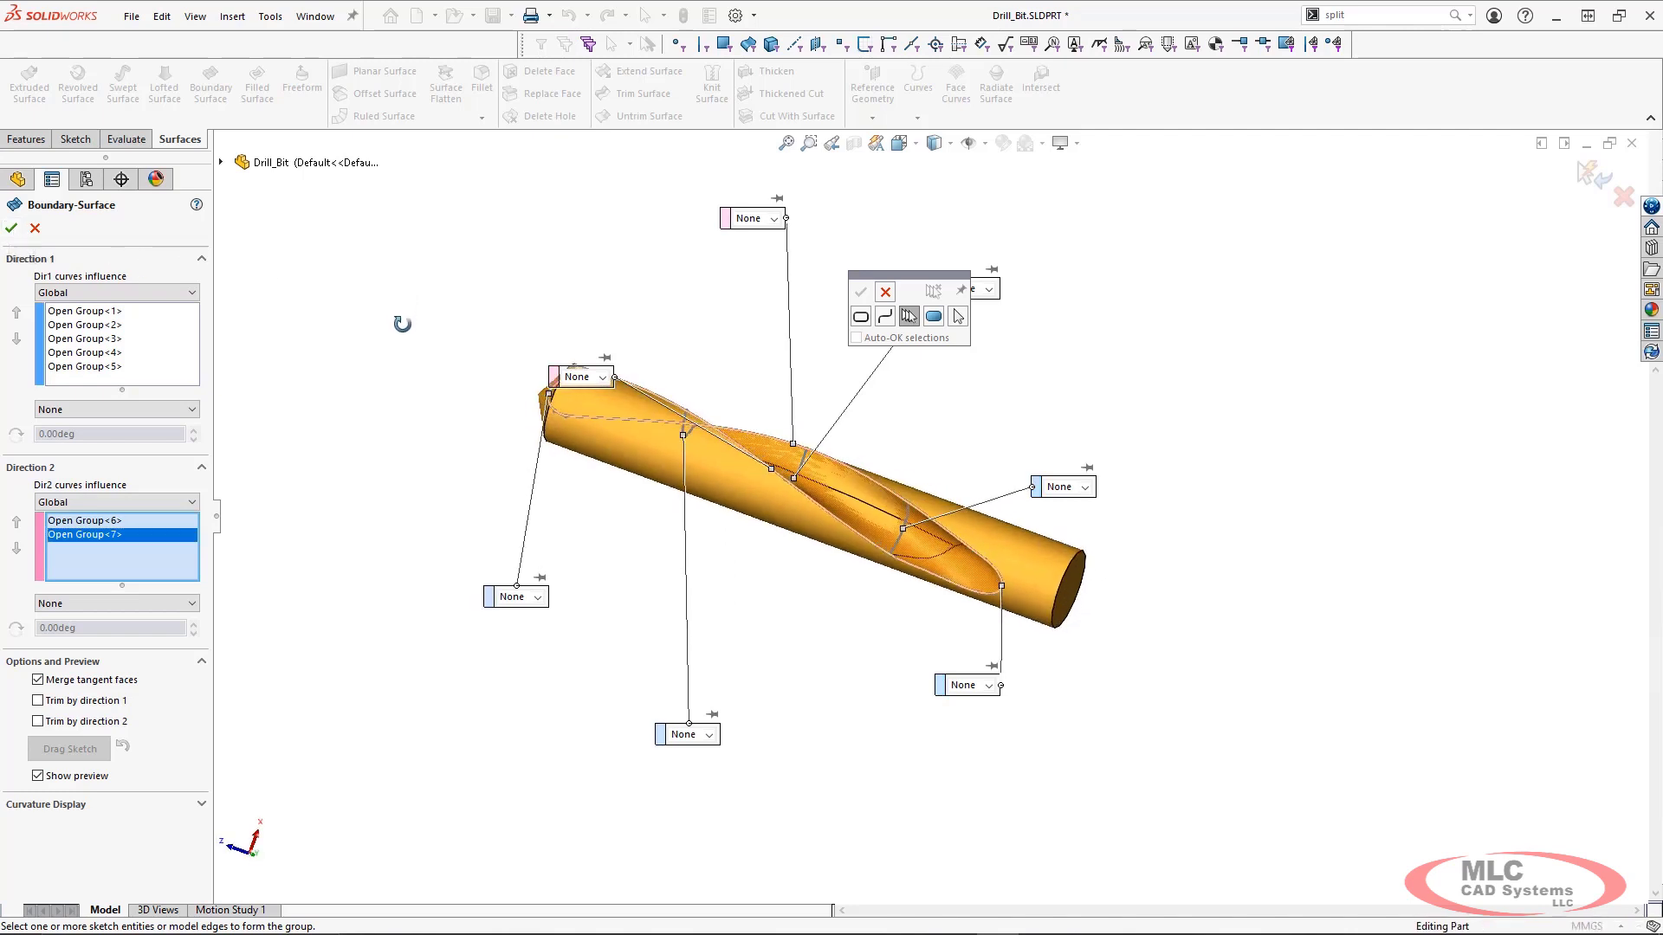
{"action": "left_click", "coordinate": [11, 229]}
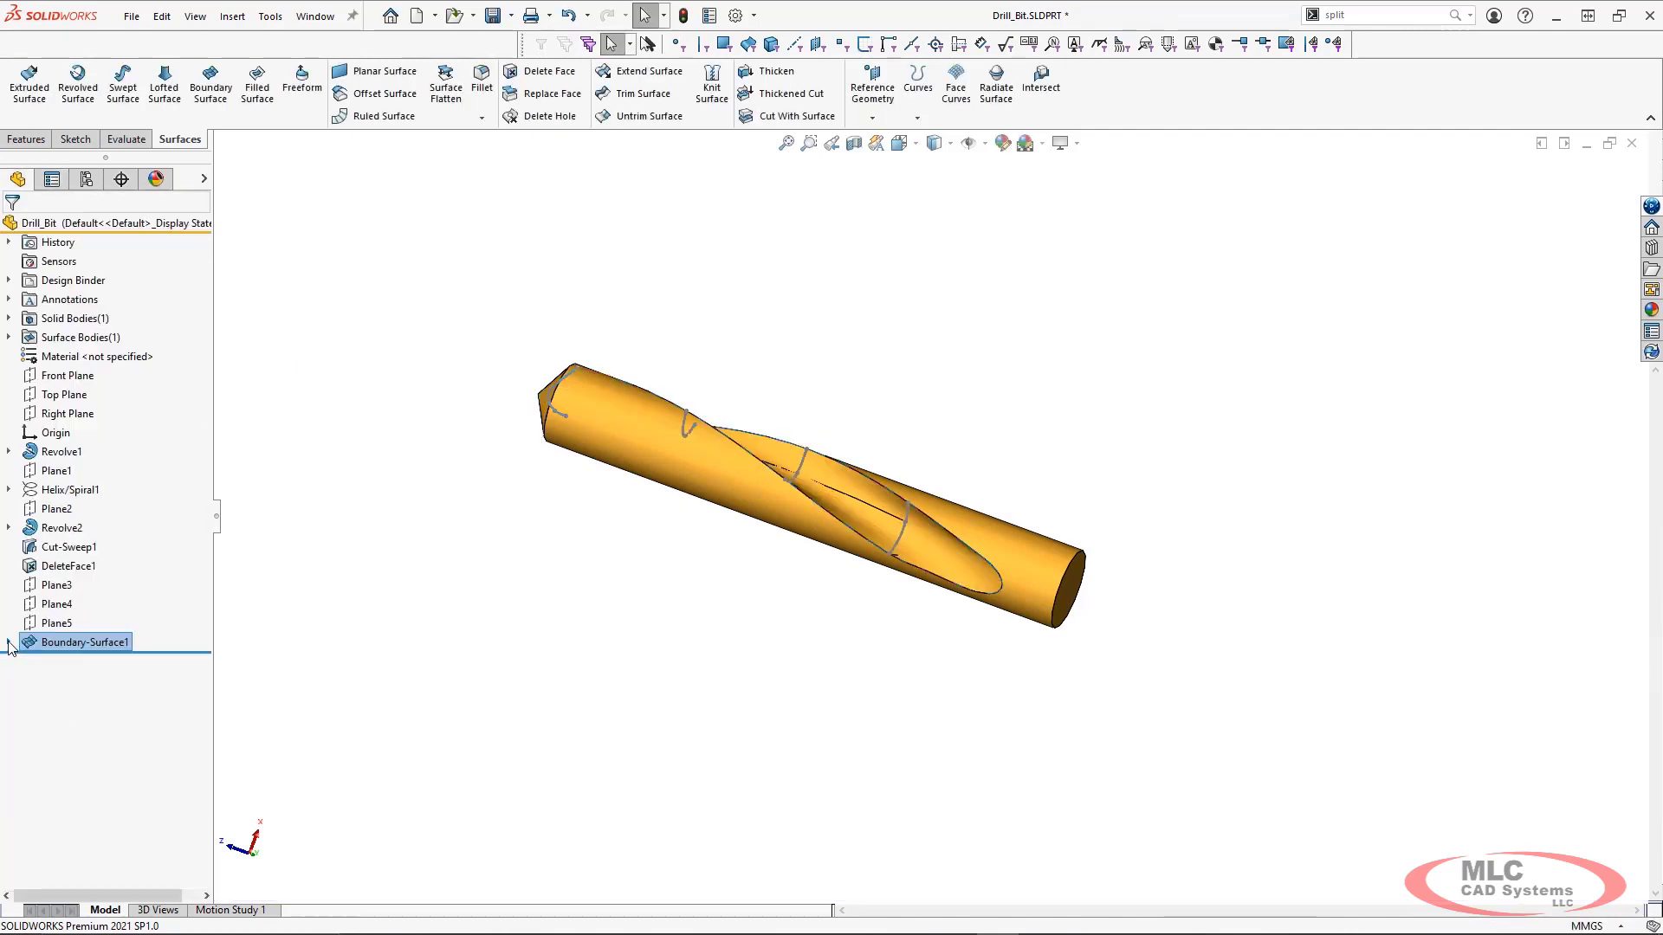
Hide 3DSketch1 and the Boundary-Surface1 surface body
{"action": "left_click", "coordinate": [9, 642]}
{"action": "right_click", "coordinate": [64, 666]}
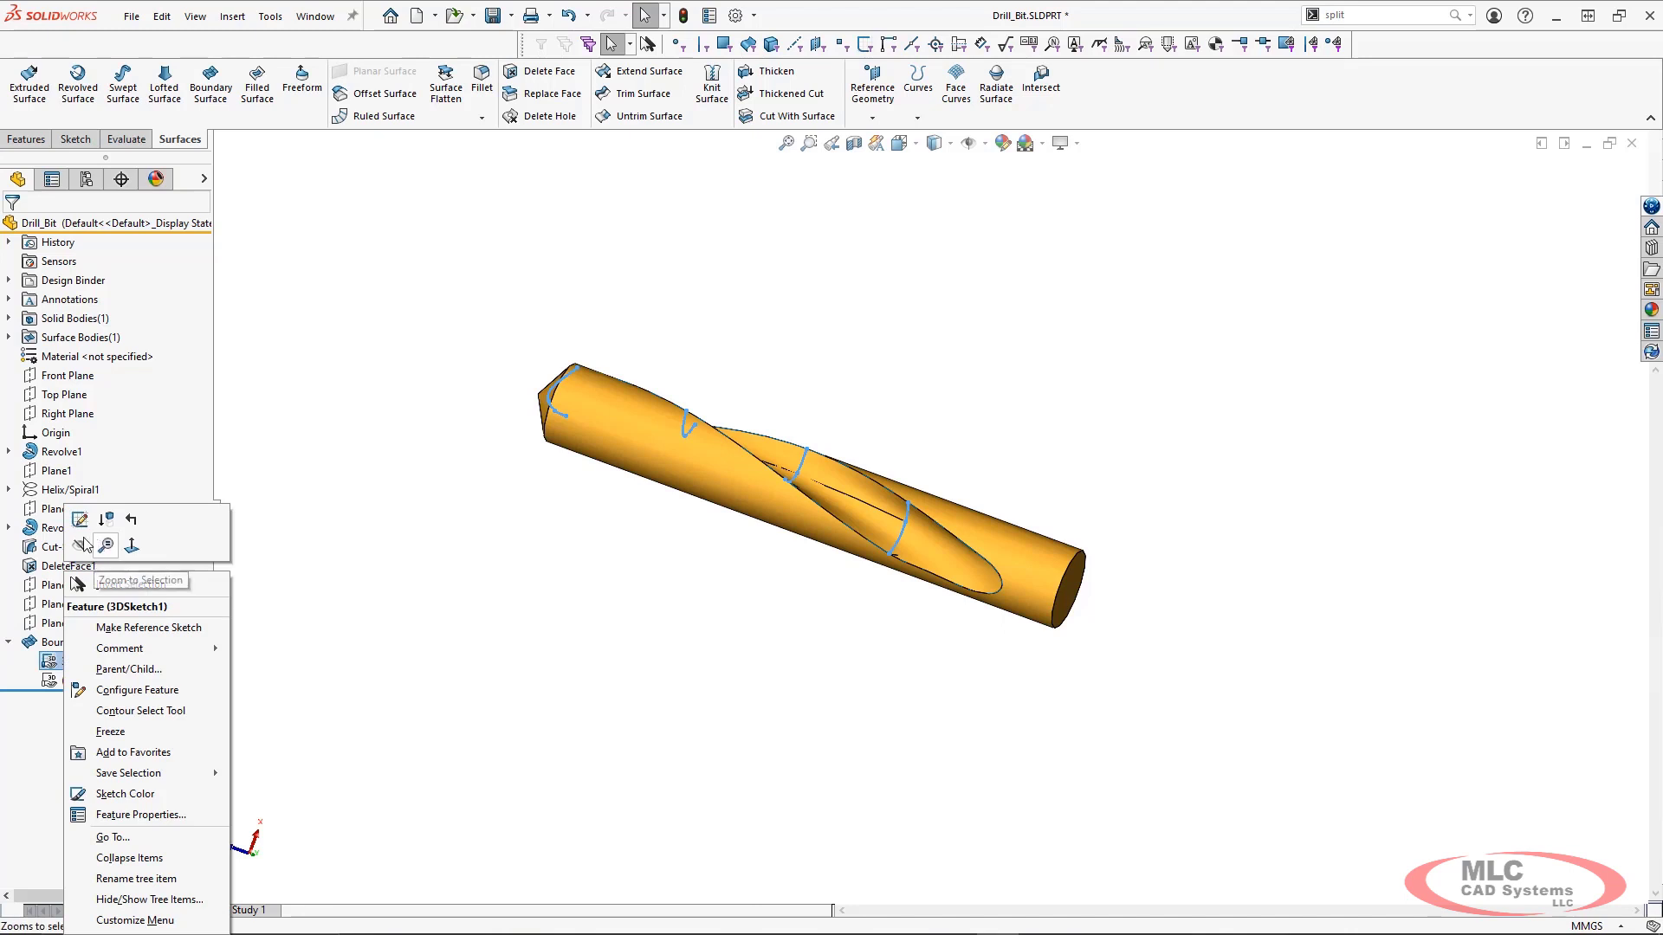
{"action": "left_click", "coordinate": [605, 544]}
{"action": "mouse_move", "coordinate": [604, 544]}
{"action": "middle_mouse_down"}
{"action": "mouse_move", "coordinate": [512, 579]}
{"action": "mouse_move", "coordinate": [606, 560]}
{"action": "middle_mouse_up"}
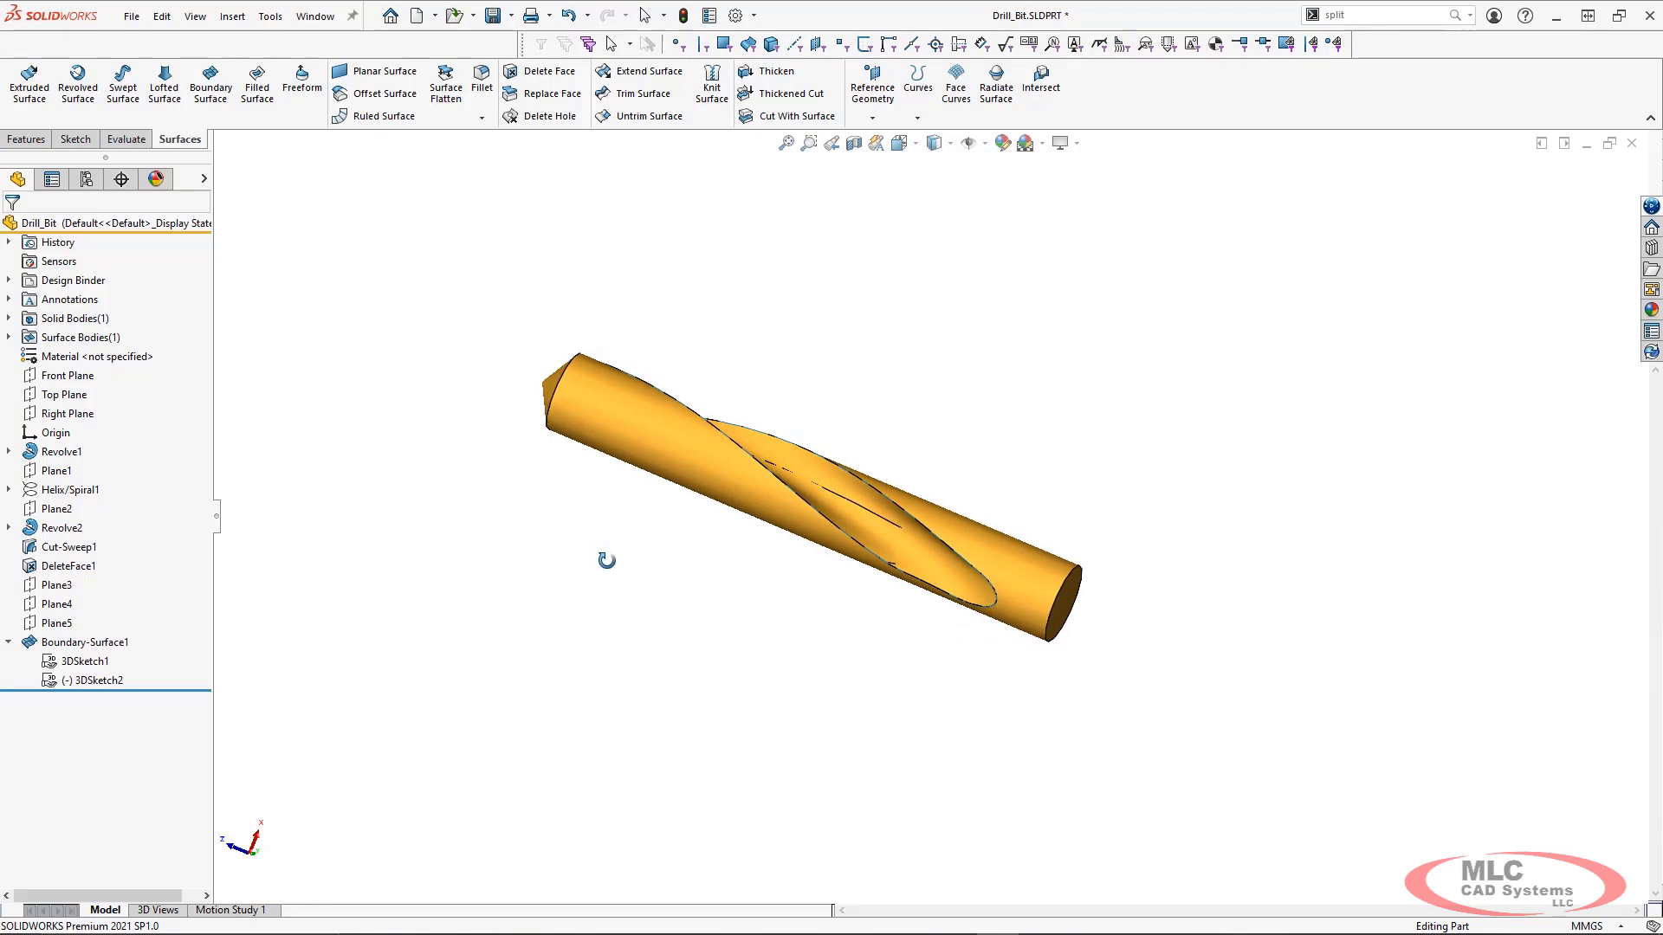
{"action": "key", "text": "Escape"}
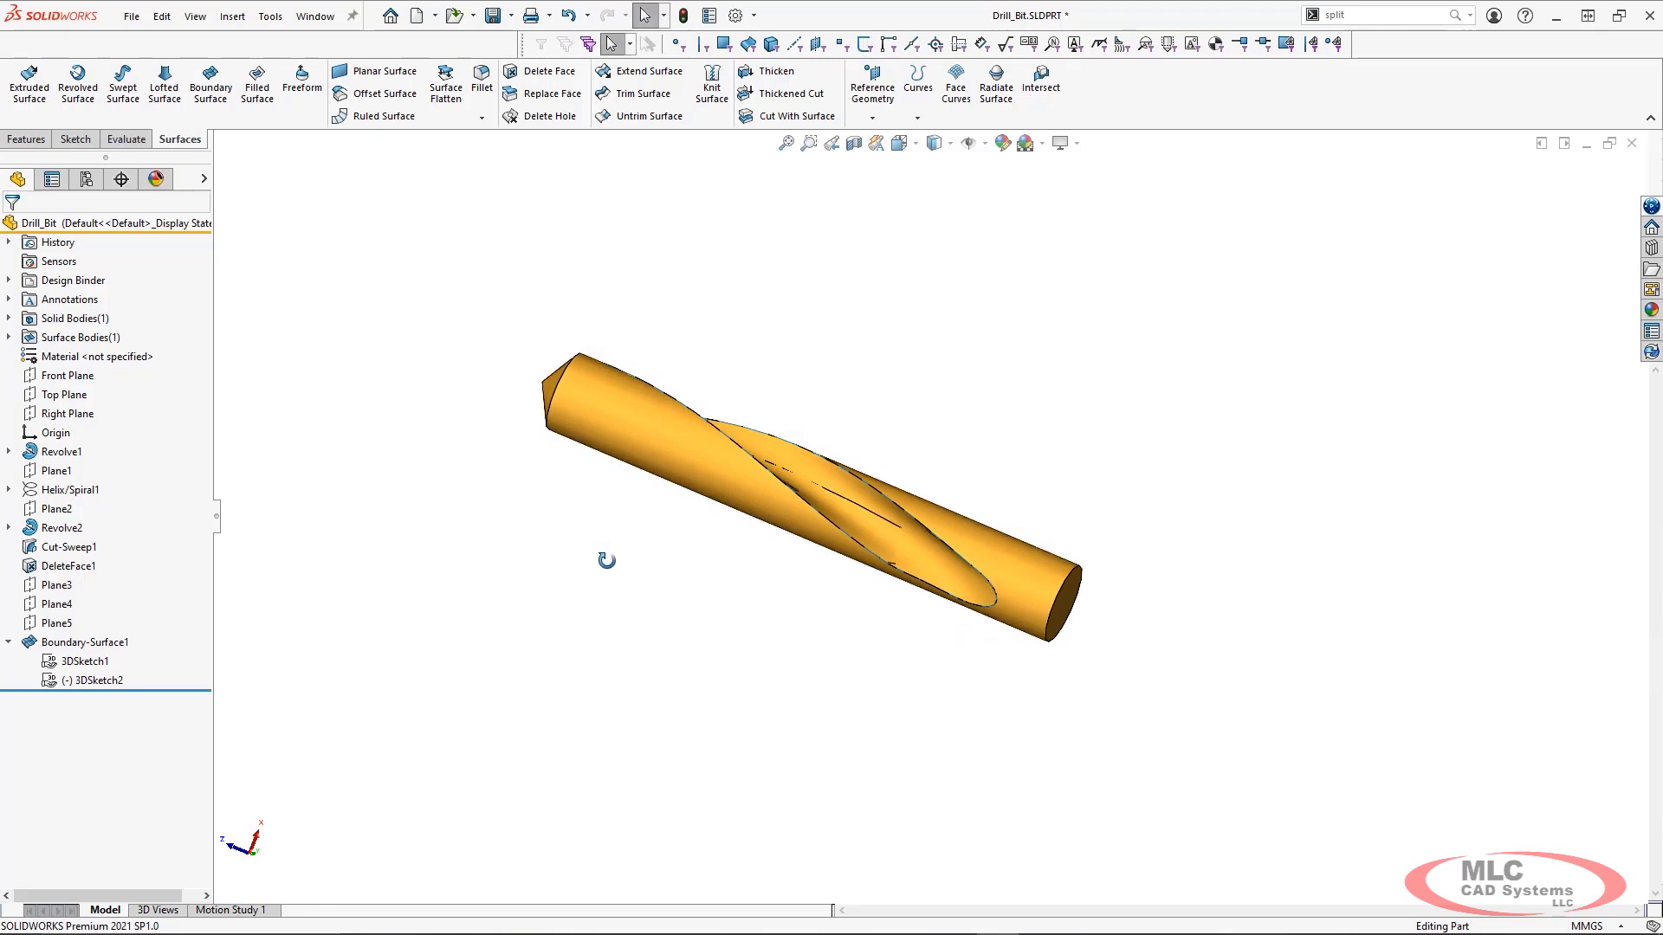
{"action": "left_click", "coordinate": [10, 338]}
{"action": "right_click", "coordinate": [79, 356]}
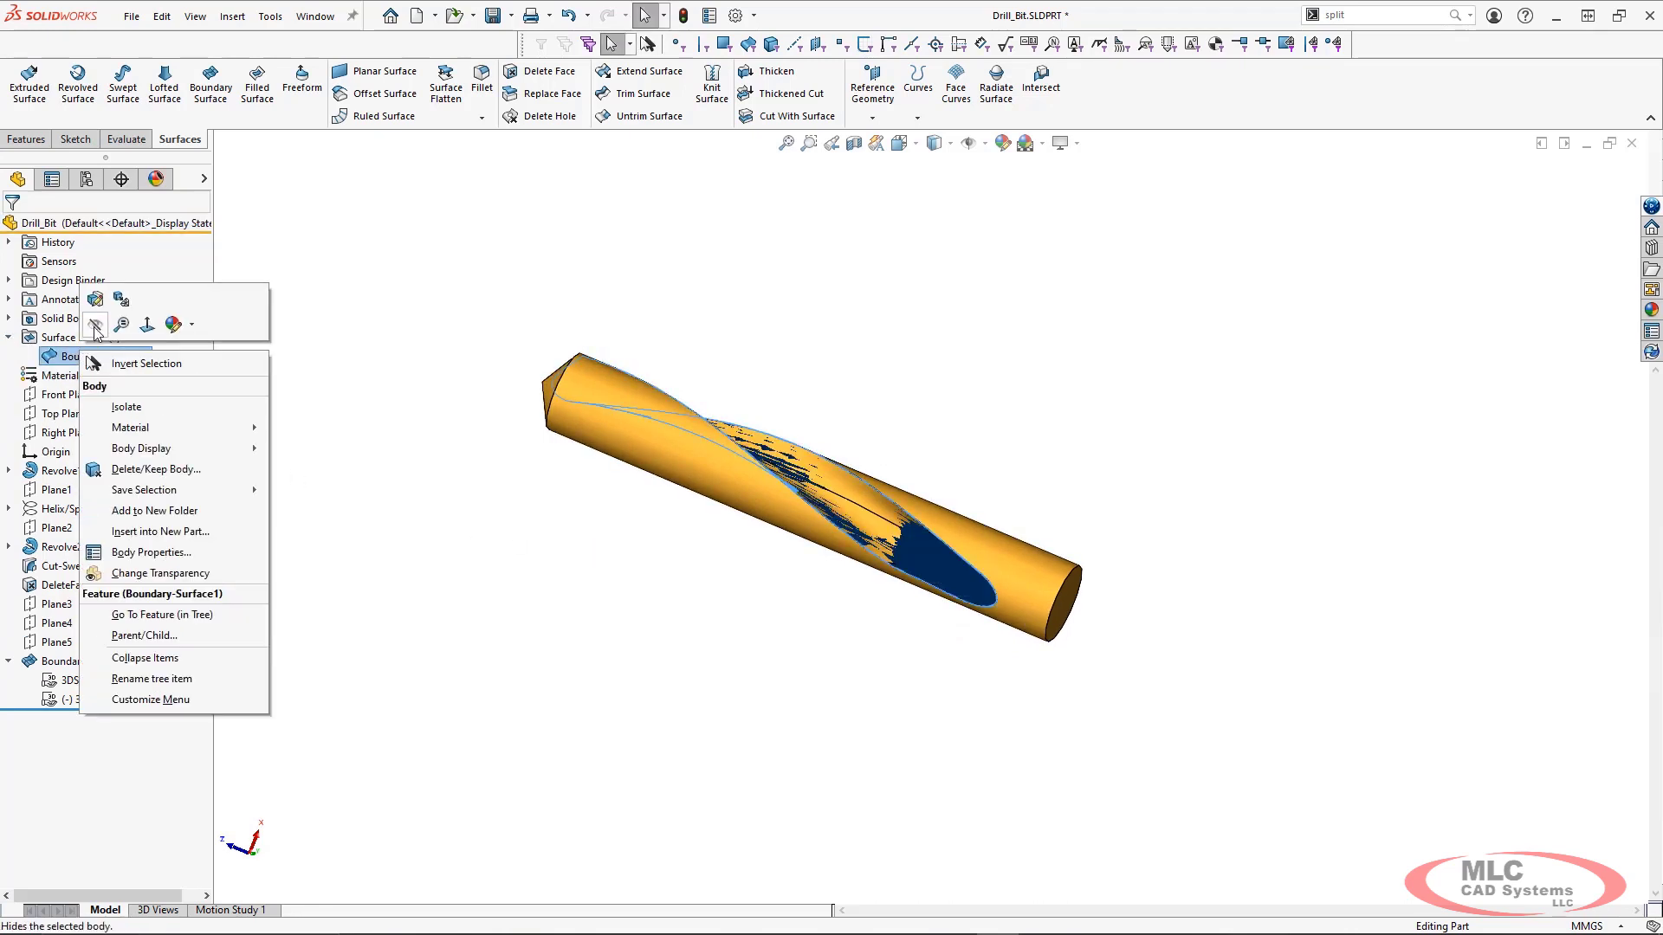
{"action": "left_click", "coordinate": [95, 326]}
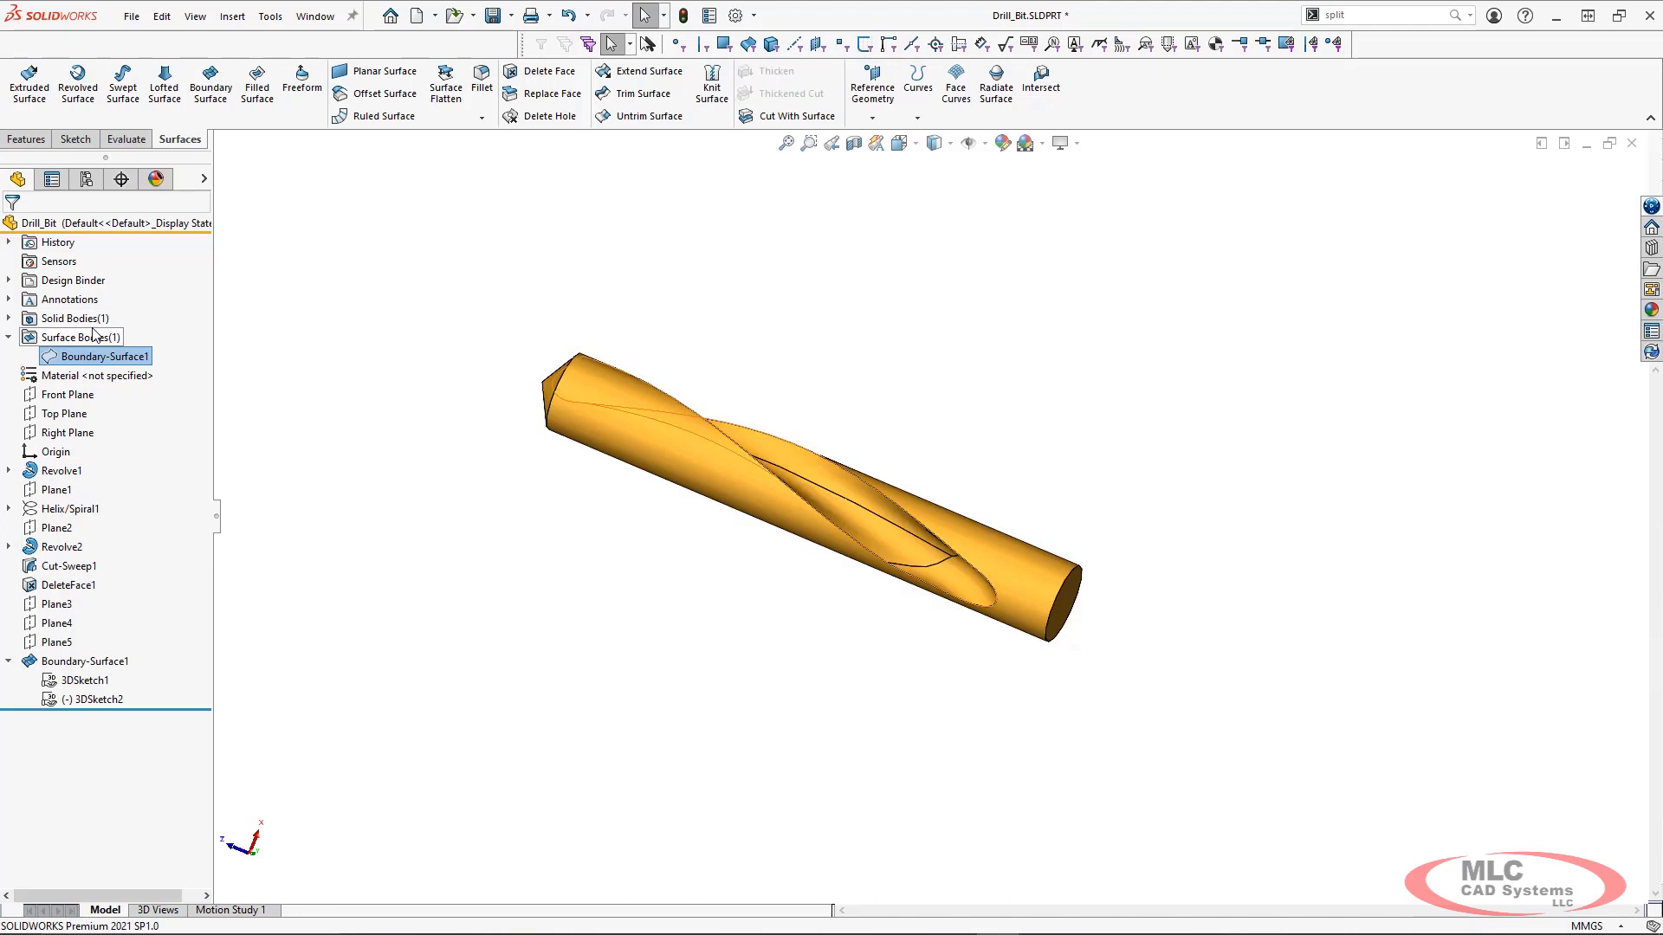
Replace the three flute faces with Boundary-Surface1 using Replace Face
{"action": "left_click", "coordinate": [532, 94]}
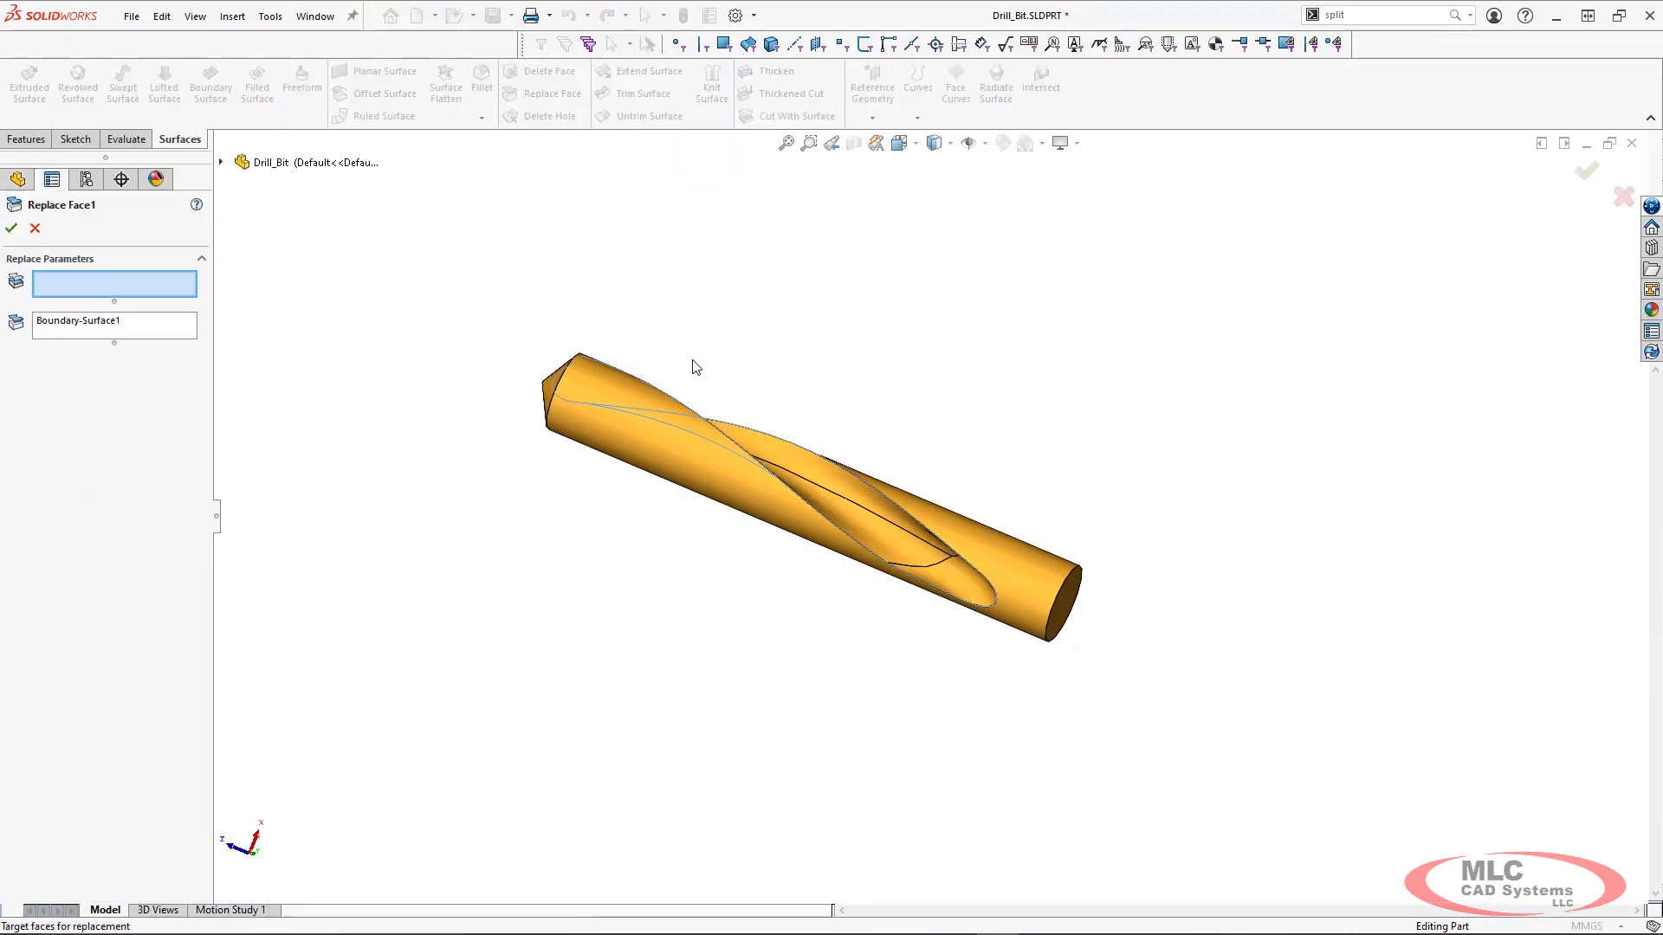
{"action": "middle_click_drag", "start_coordinate": [690, 364], "coordinate": [751, 424]}
{"action": "left_click", "coordinate": [751, 427]}
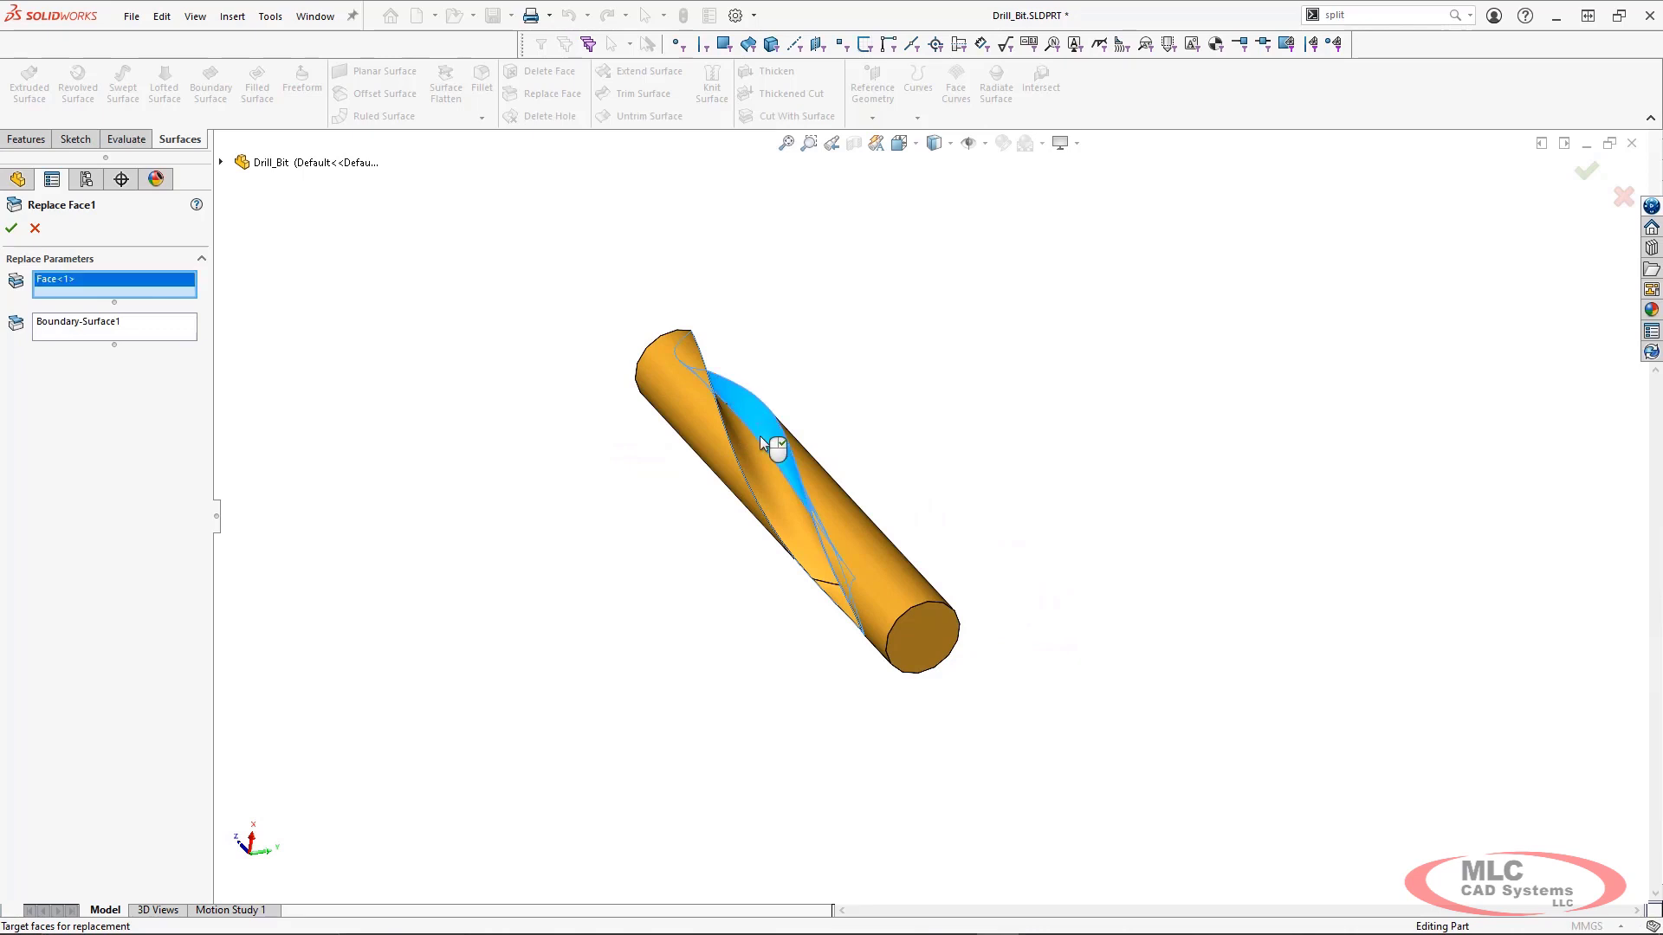
{"action": "left_click", "coordinate": [843, 610]}
{"action": "left_click", "coordinate": [840, 607]}
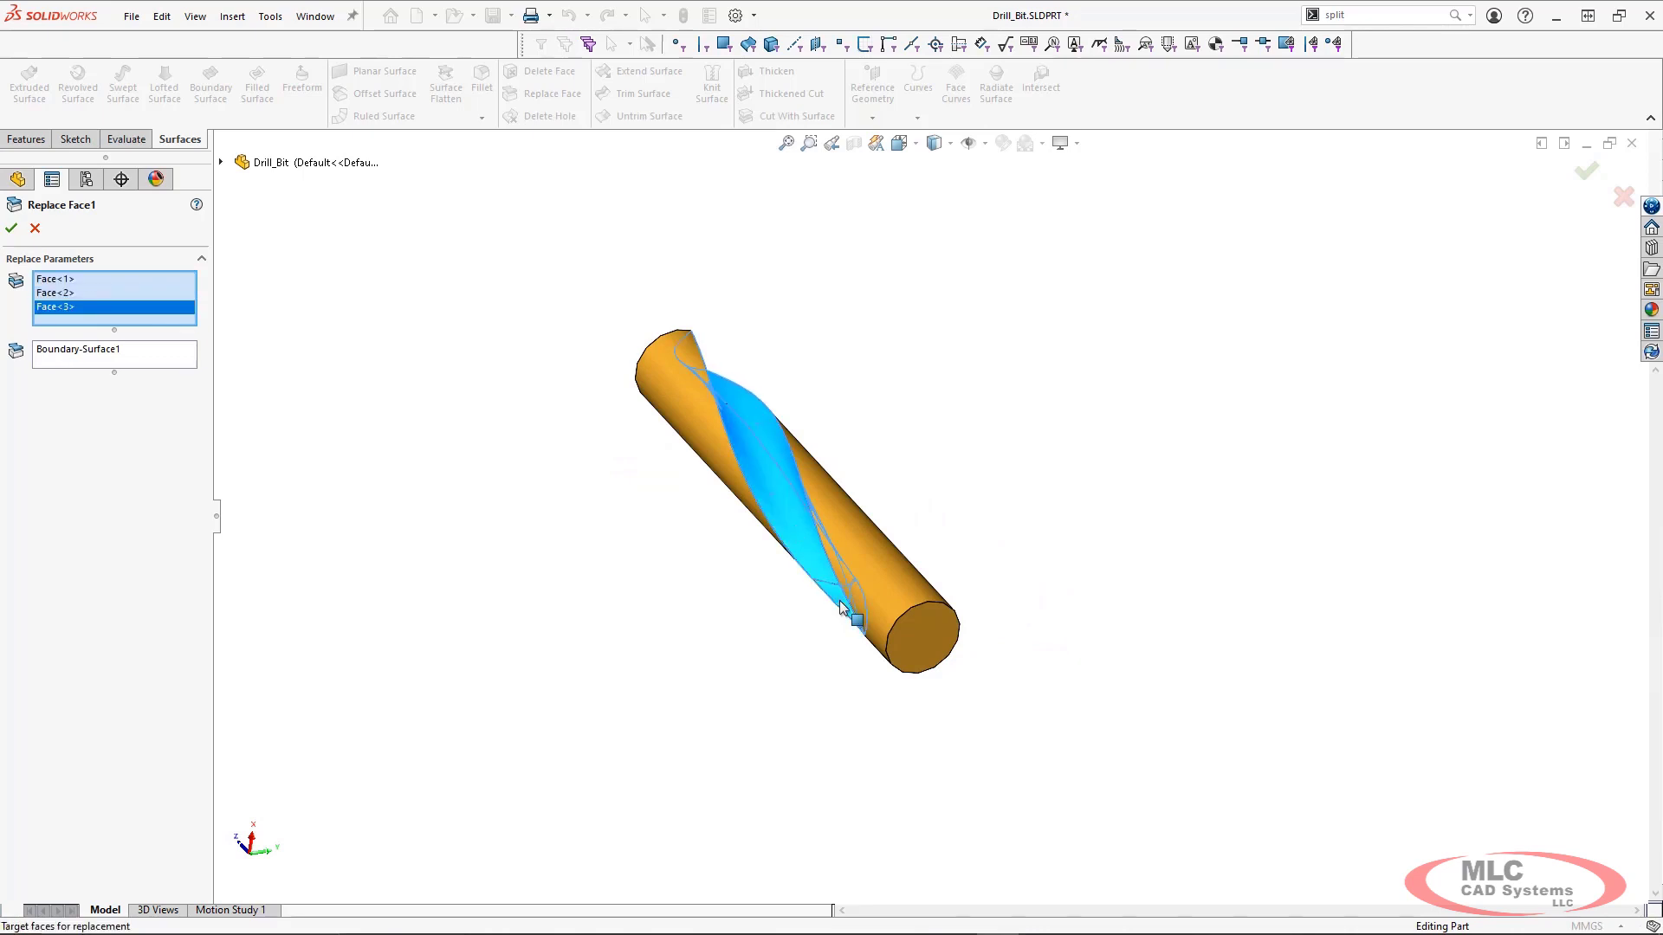
{"action": "key", "text": "Return"}
{"action": "middle_click_drag", "start_coordinate": [746, 596], "coordinate": [792, 533]}
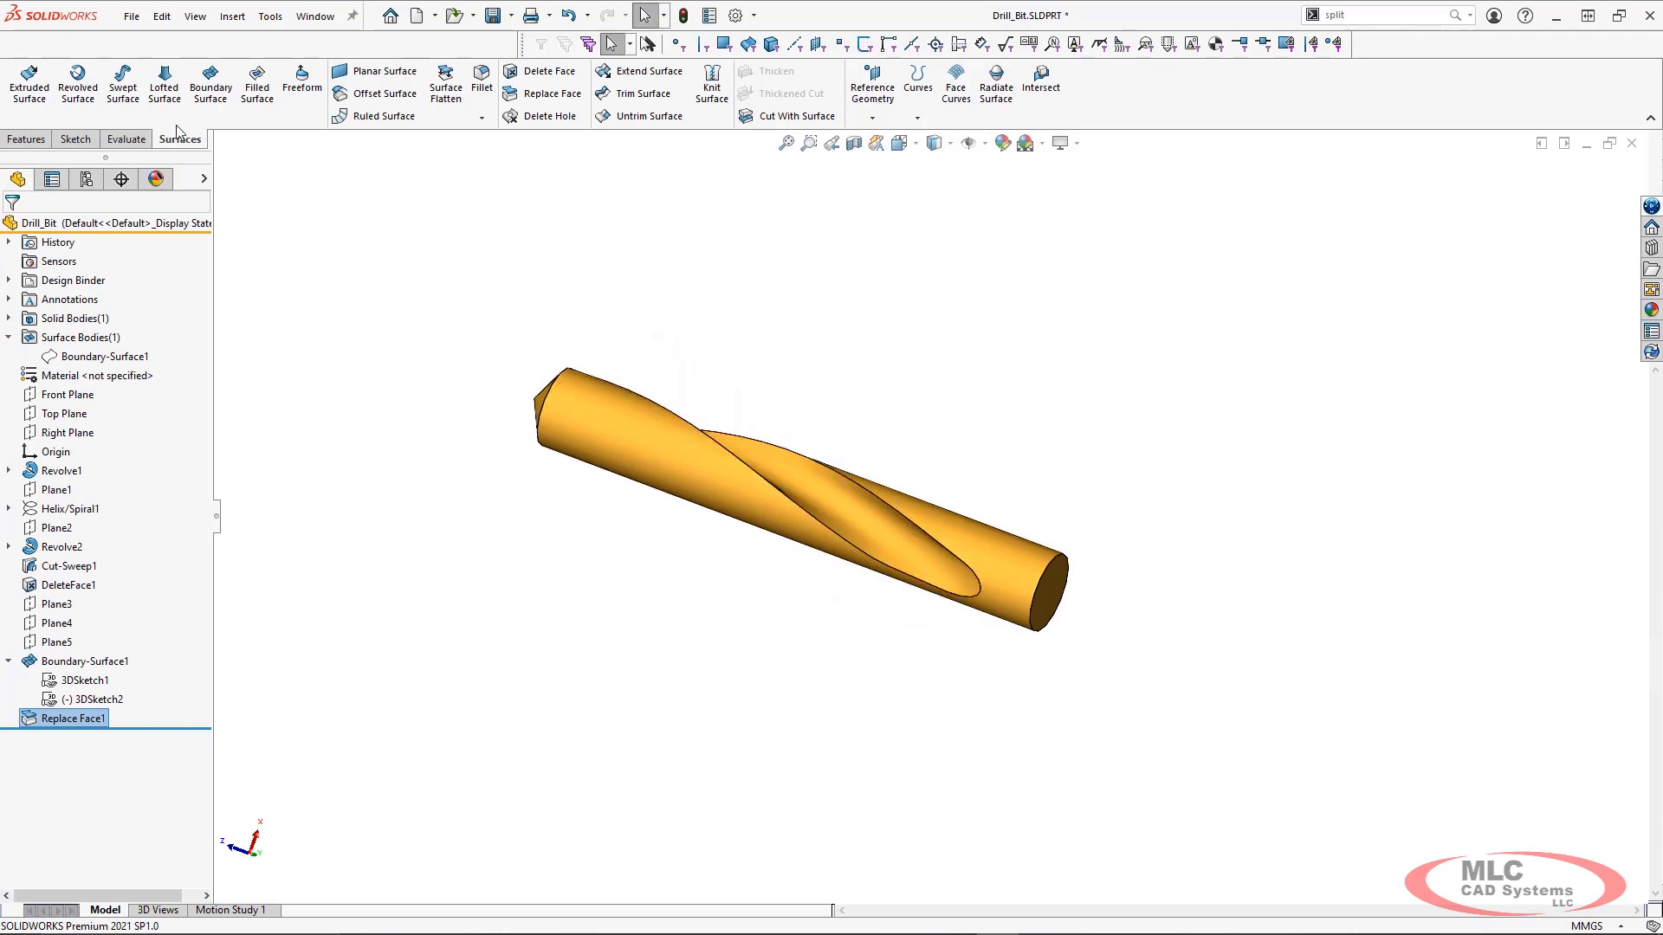
Turn on curvature shading and orbit the drill to see the whole flute
{"action": "left_click", "coordinate": [127, 140]}
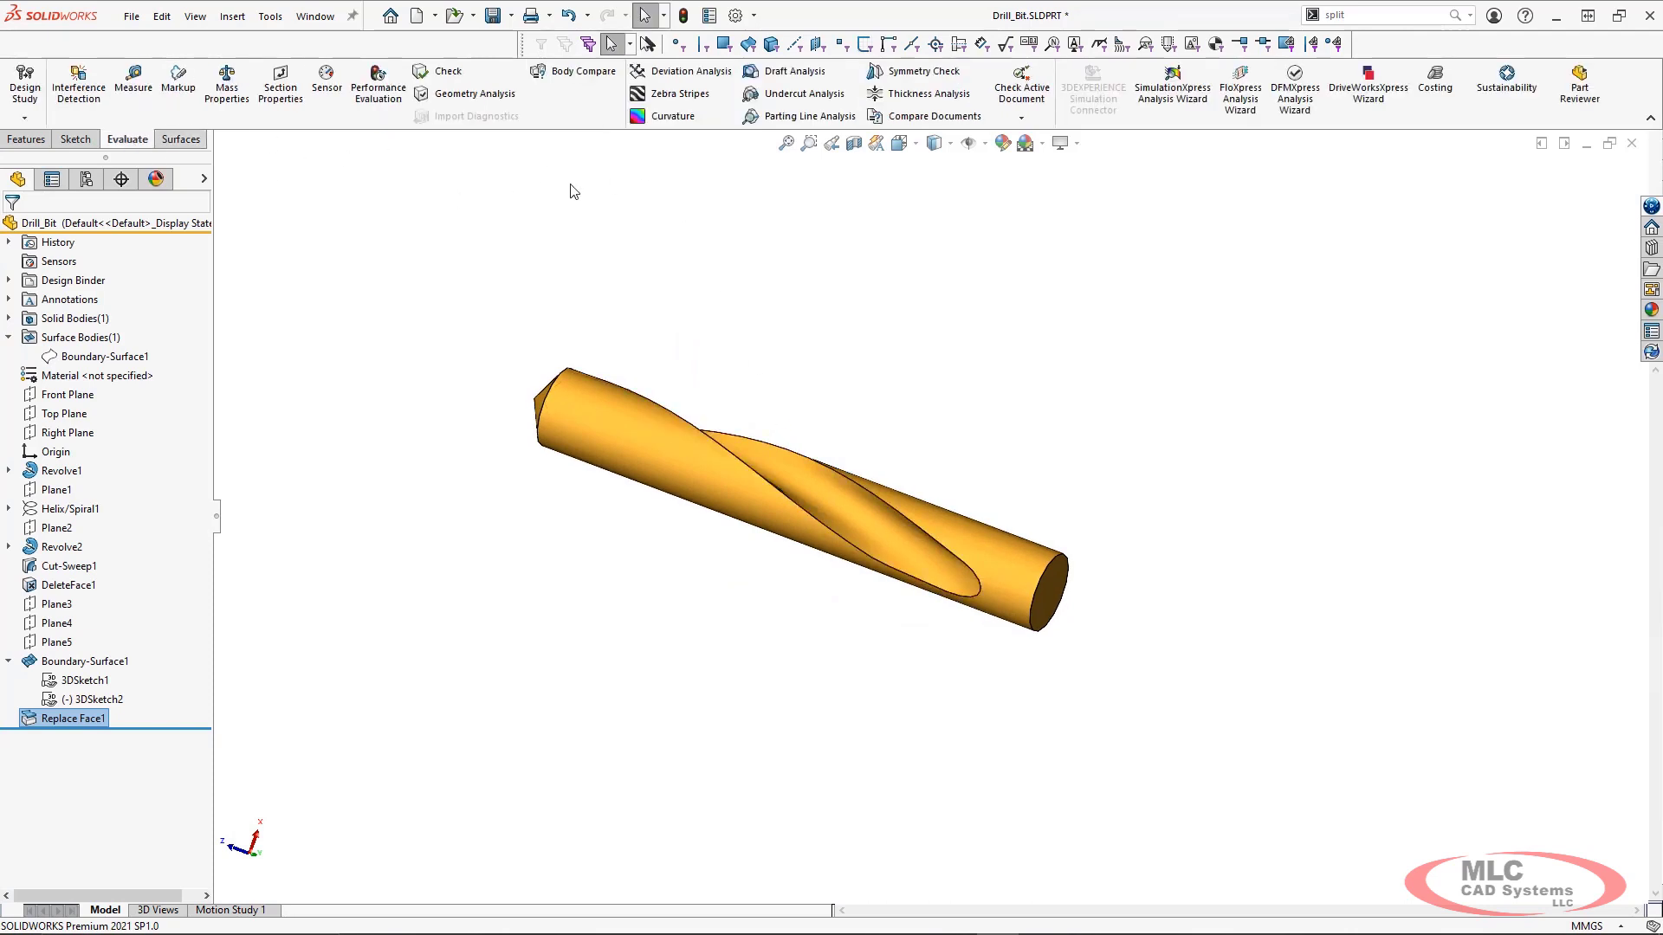
{"action": "left_click", "coordinate": [674, 120]}
{"action": "mouse_move", "coordinate": [875, 393]}
{"action": "middle_mouse_down"}
{"action": "mouse_move", "coordinate": [745, 872]}
{"action": "mouse_move", "coordinate": [846, 493]}
{"action": "middle_mouse_up"}
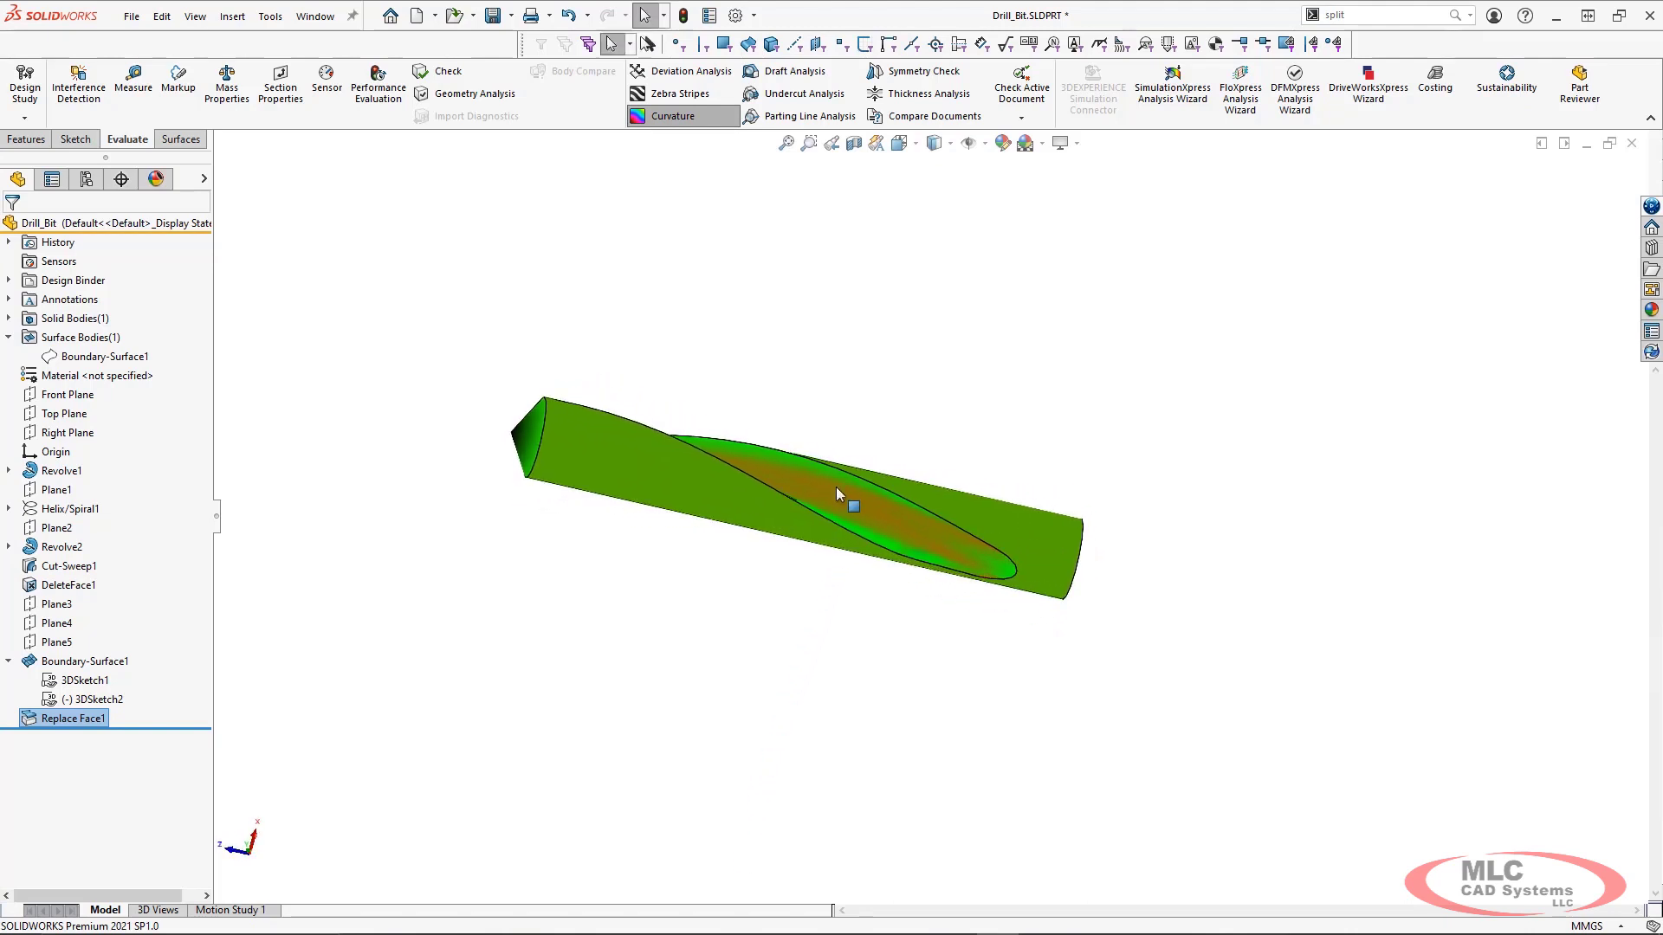
{"action": "scroll", "coordinate": [835, 502], "scroll_direction": "down", "scroll_amount": 5}
{"action": "mouse_move", "coordinate": [793, 543]}
{"action": "middle_mouse_down"}
{"action": "mouse_move", "coordinate": [746, 638]}
{"action": "mouse_move", "coordinate": [743, 693]}
{"action": "mouse_move", "coordinate": [646, 765]}
{"action": "mouse_move", "coordinate": [726, 706]}
{"action": "mouse_move", "coordinate": [814, 554]}
{"action": "mouse_move", "coordinate": [849, 422]}
{"action": "middle_mouse_up"}
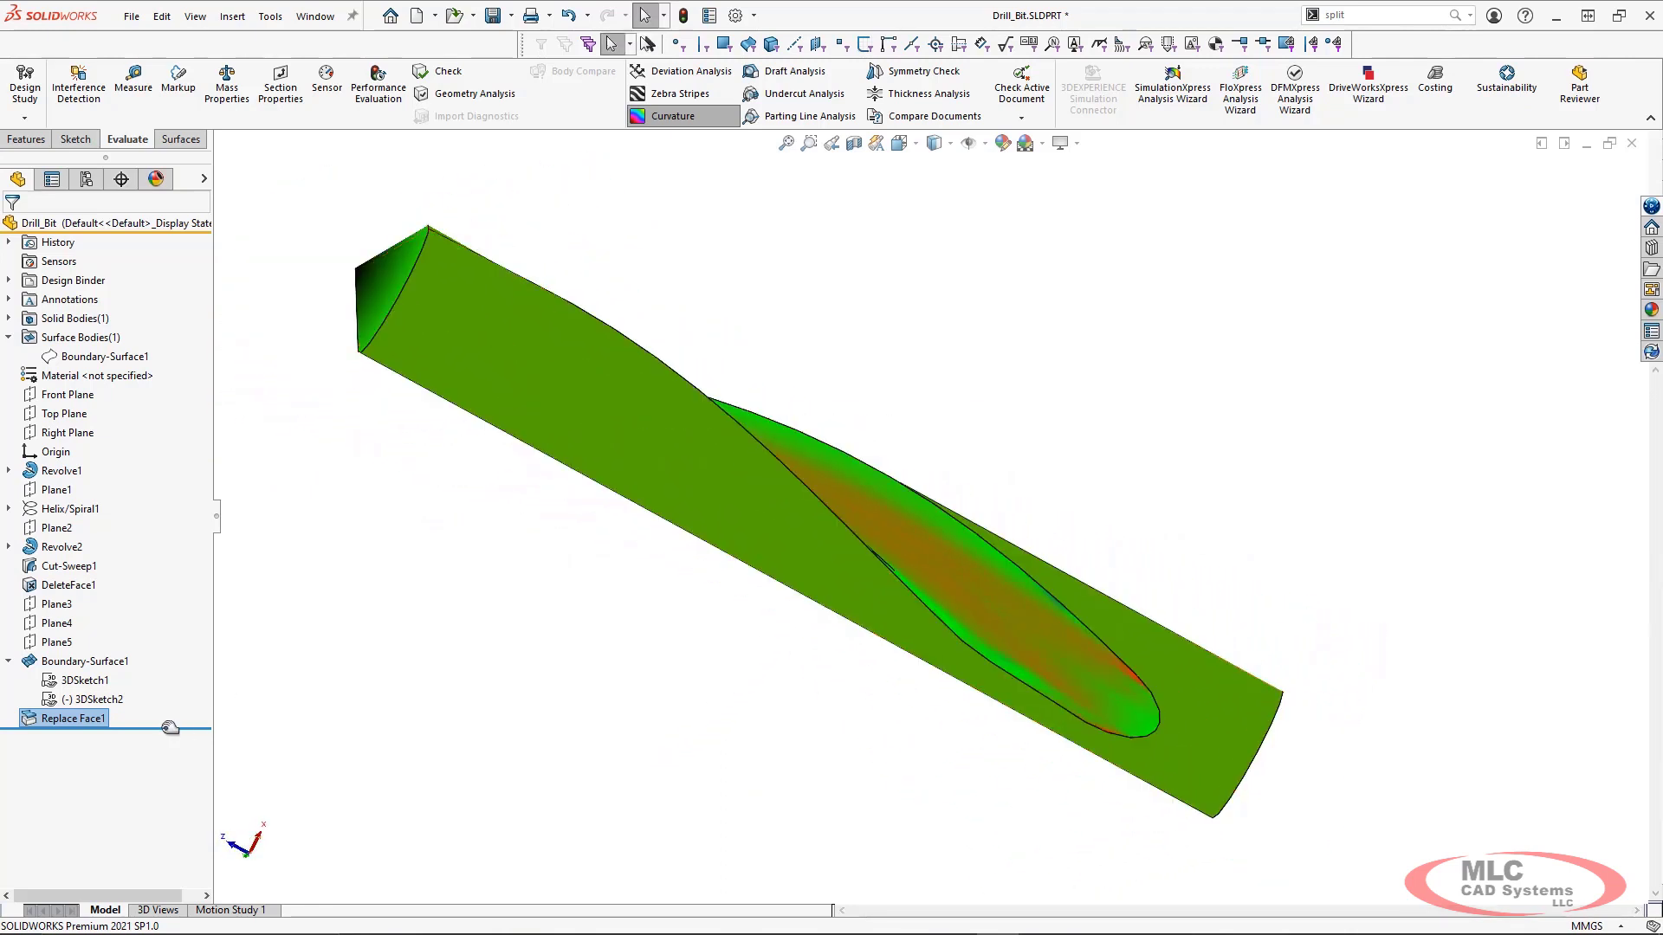
Roll back before Replace Face1 to compare curvature, roll forward again, and turn Curvature off
{"action": "left_click_drag", "start_coordinate": [152, 730], "coordinate": [144, 575]}
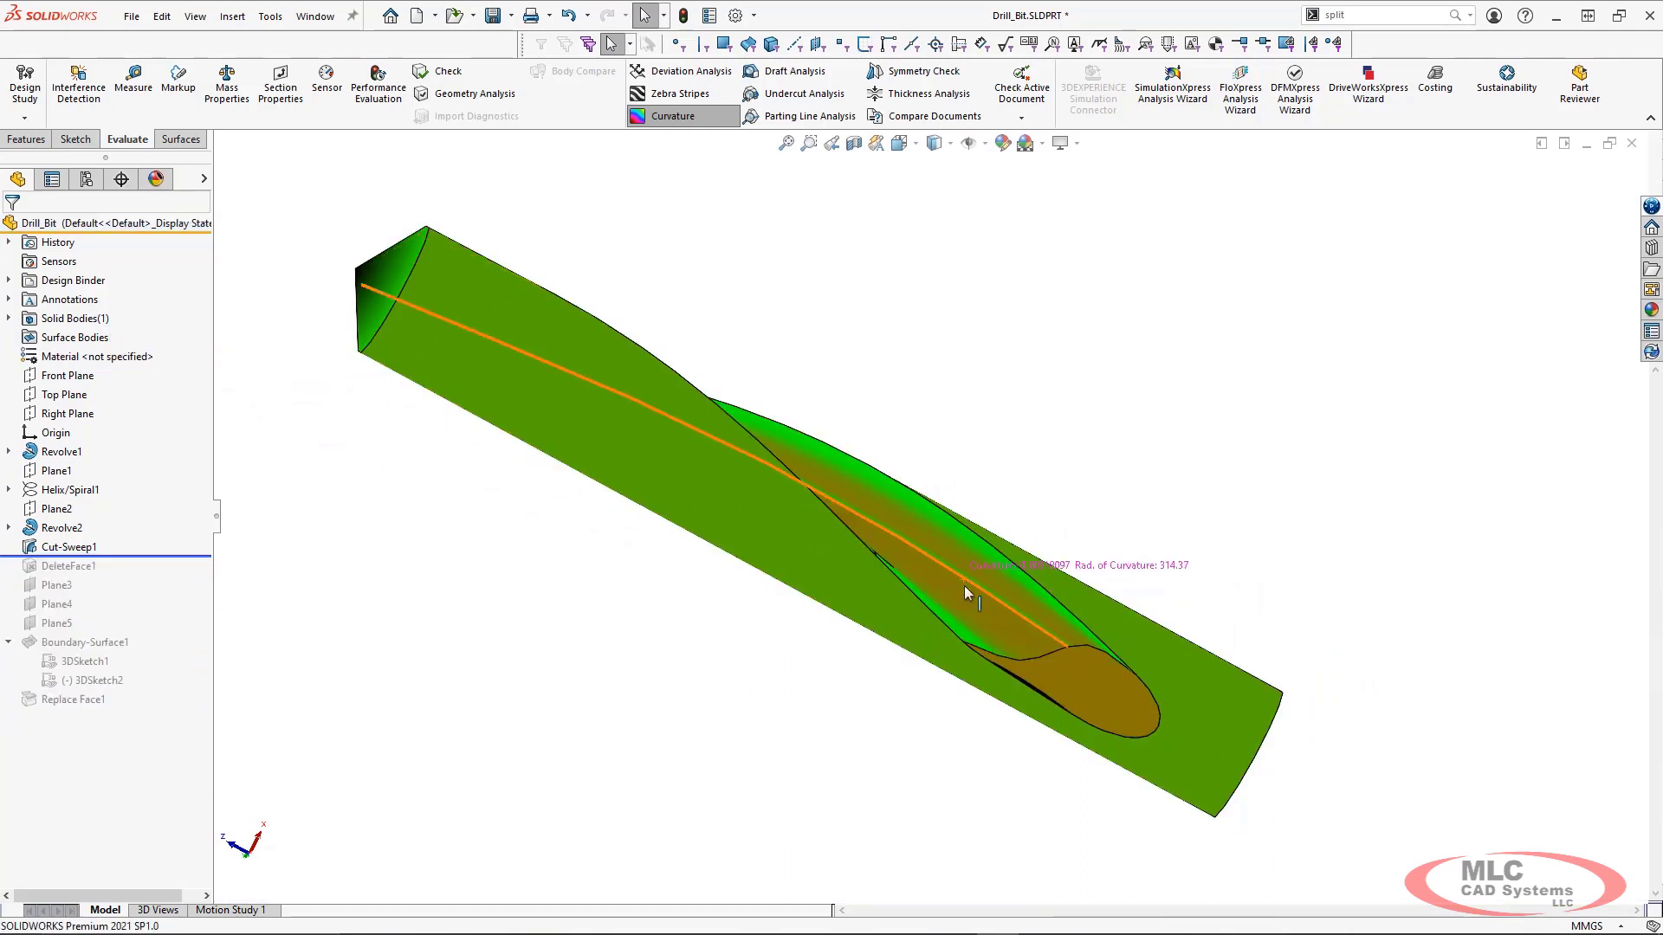
{"action": "middle_click_drag", "start_coordinate": [964, 586], "coordinate": [927, 616]}
{"action": "left_click_drag", "start_coordinate": [188, 561], "coordinate": [173, 712]}
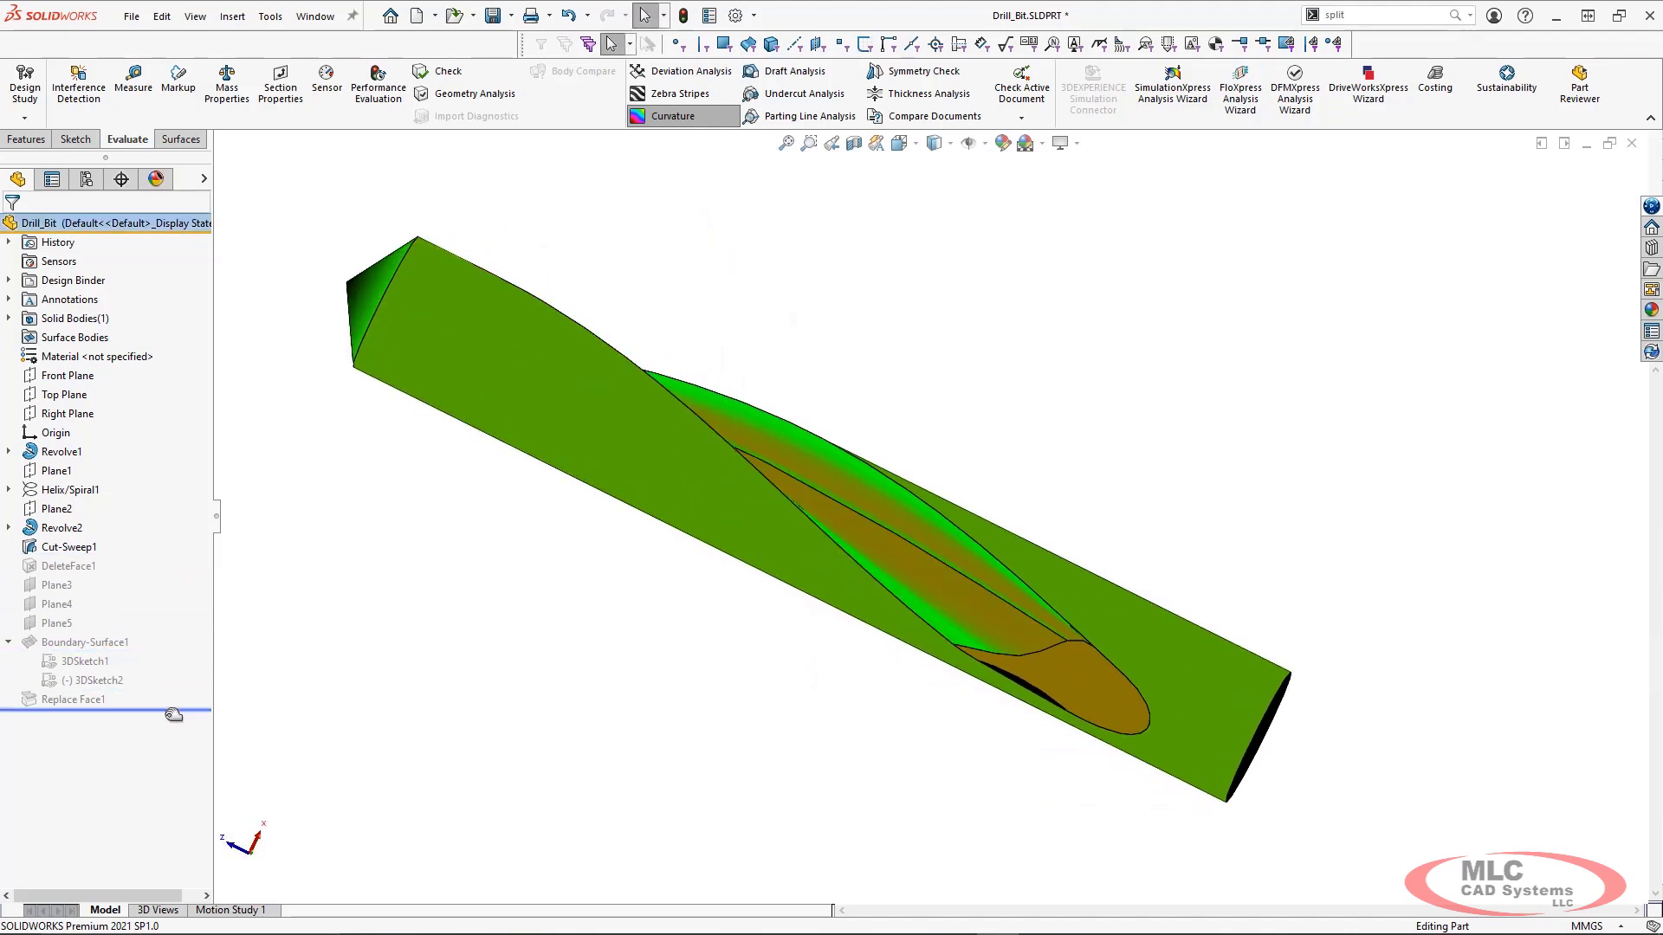
{"action": "left_click", "coordinate": [717, 118]}
Circular-pattern the Boundary-Surface1 body about the drill's cylindrical face with 2 instances
{"action": "key", "text": "f"}
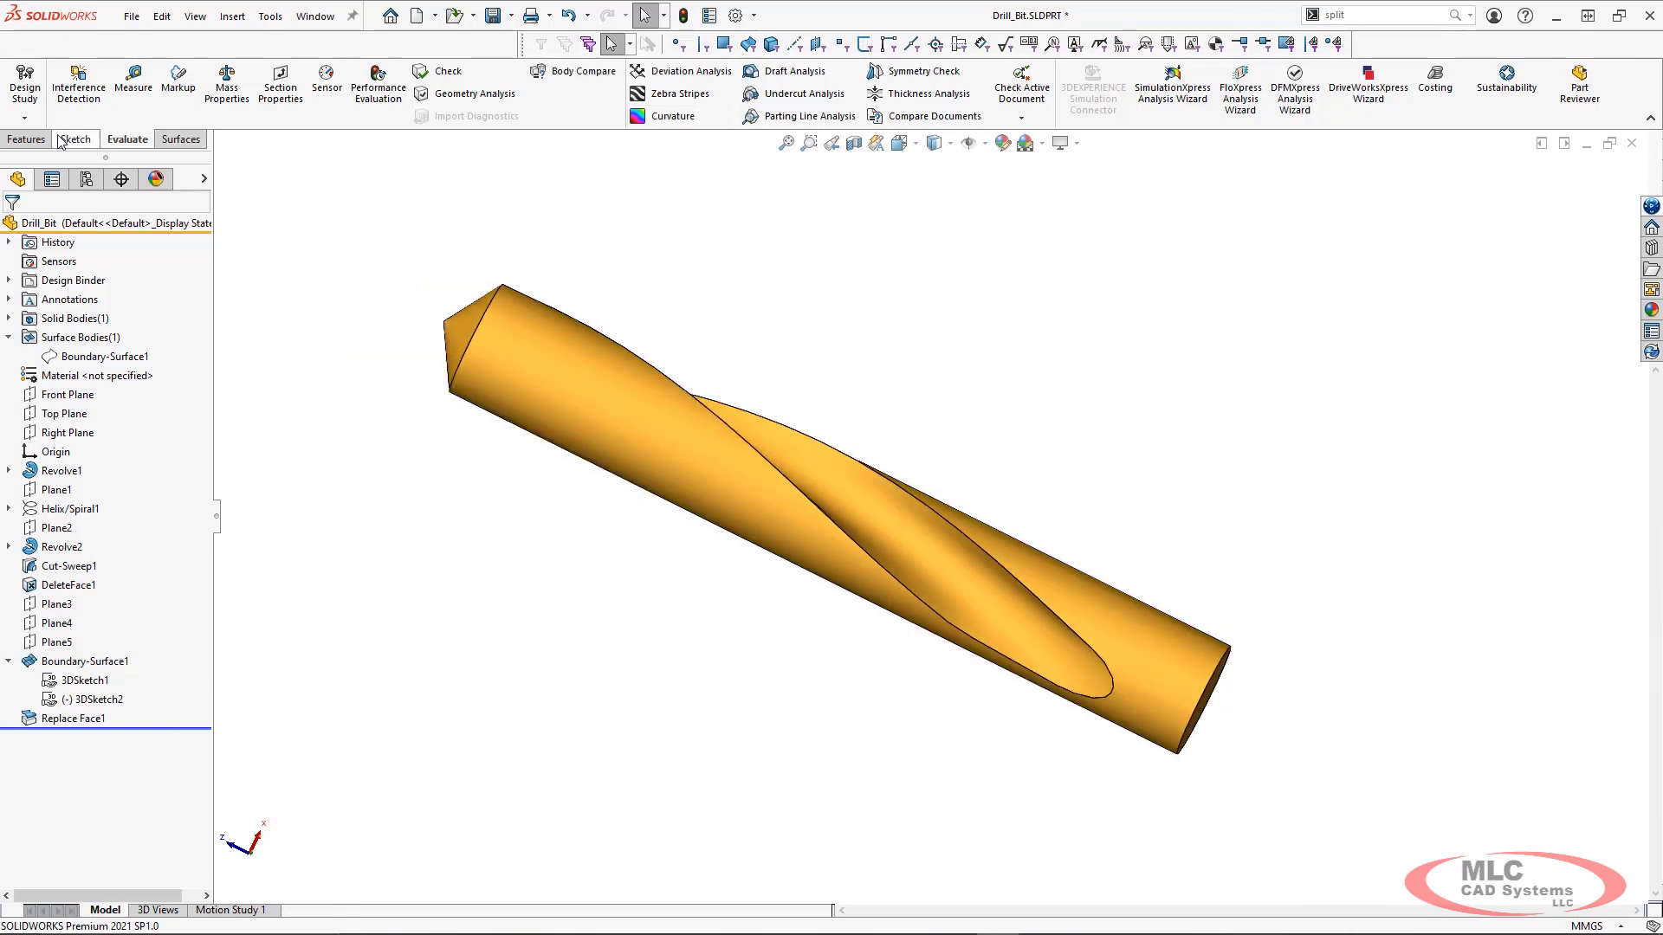
{"action": "left_click", "coordinate": [43, 140]}
{"action": "left_click", "coordinate": [513, 118]}
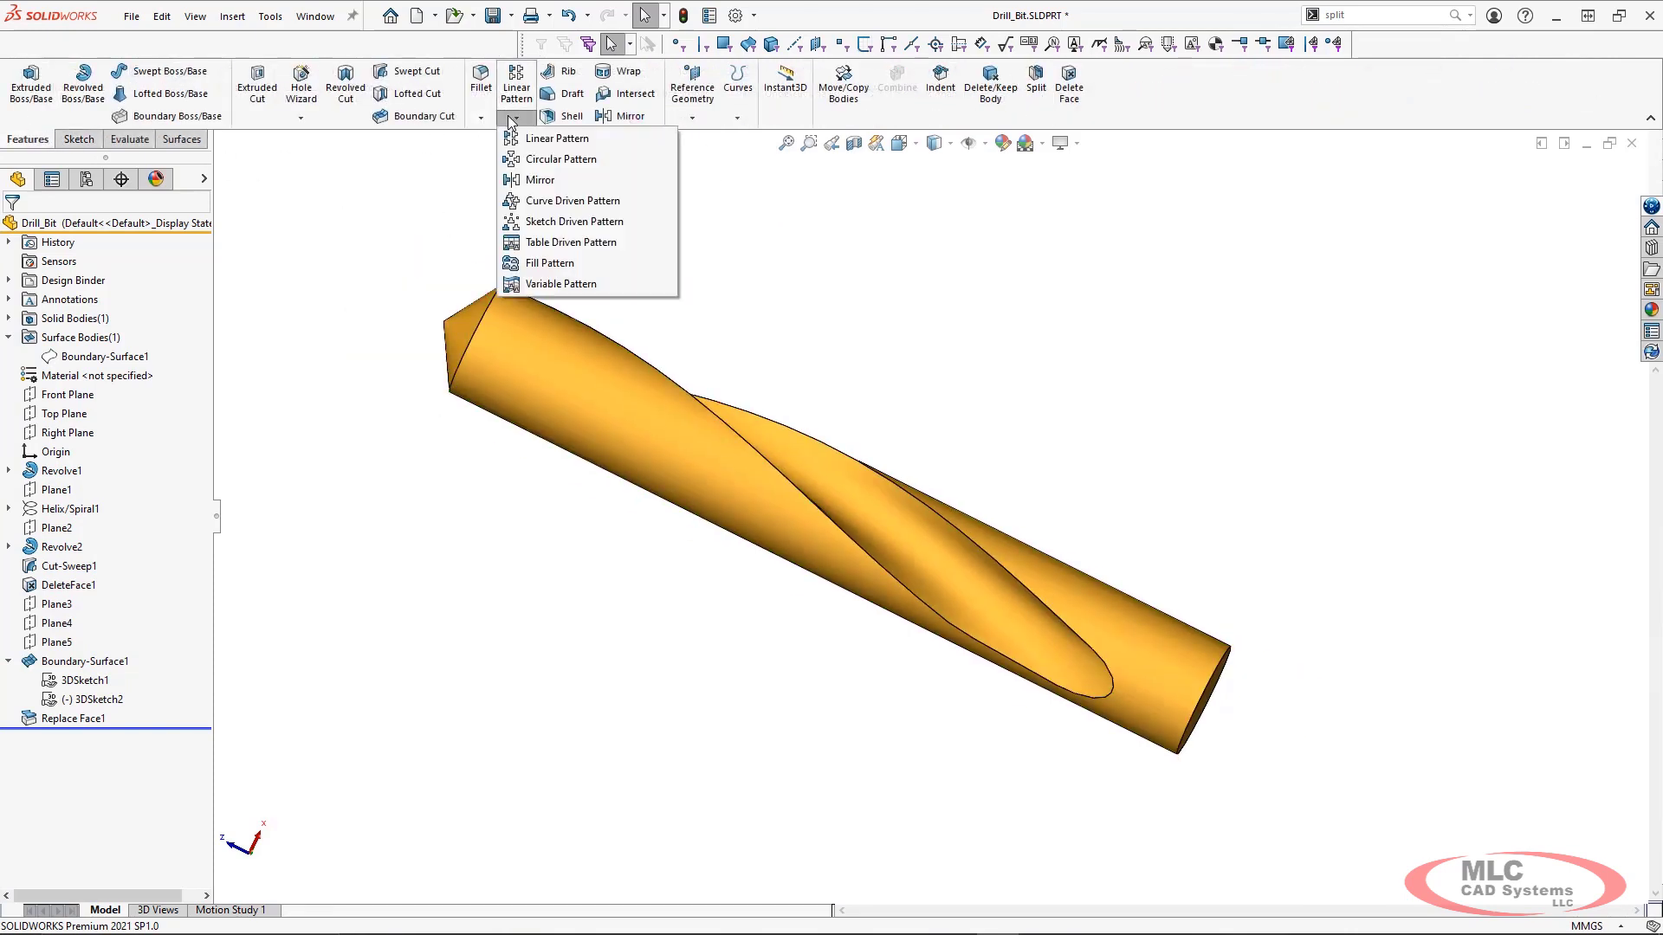
{"action": "left_click", "coordinate": [539, 160]}
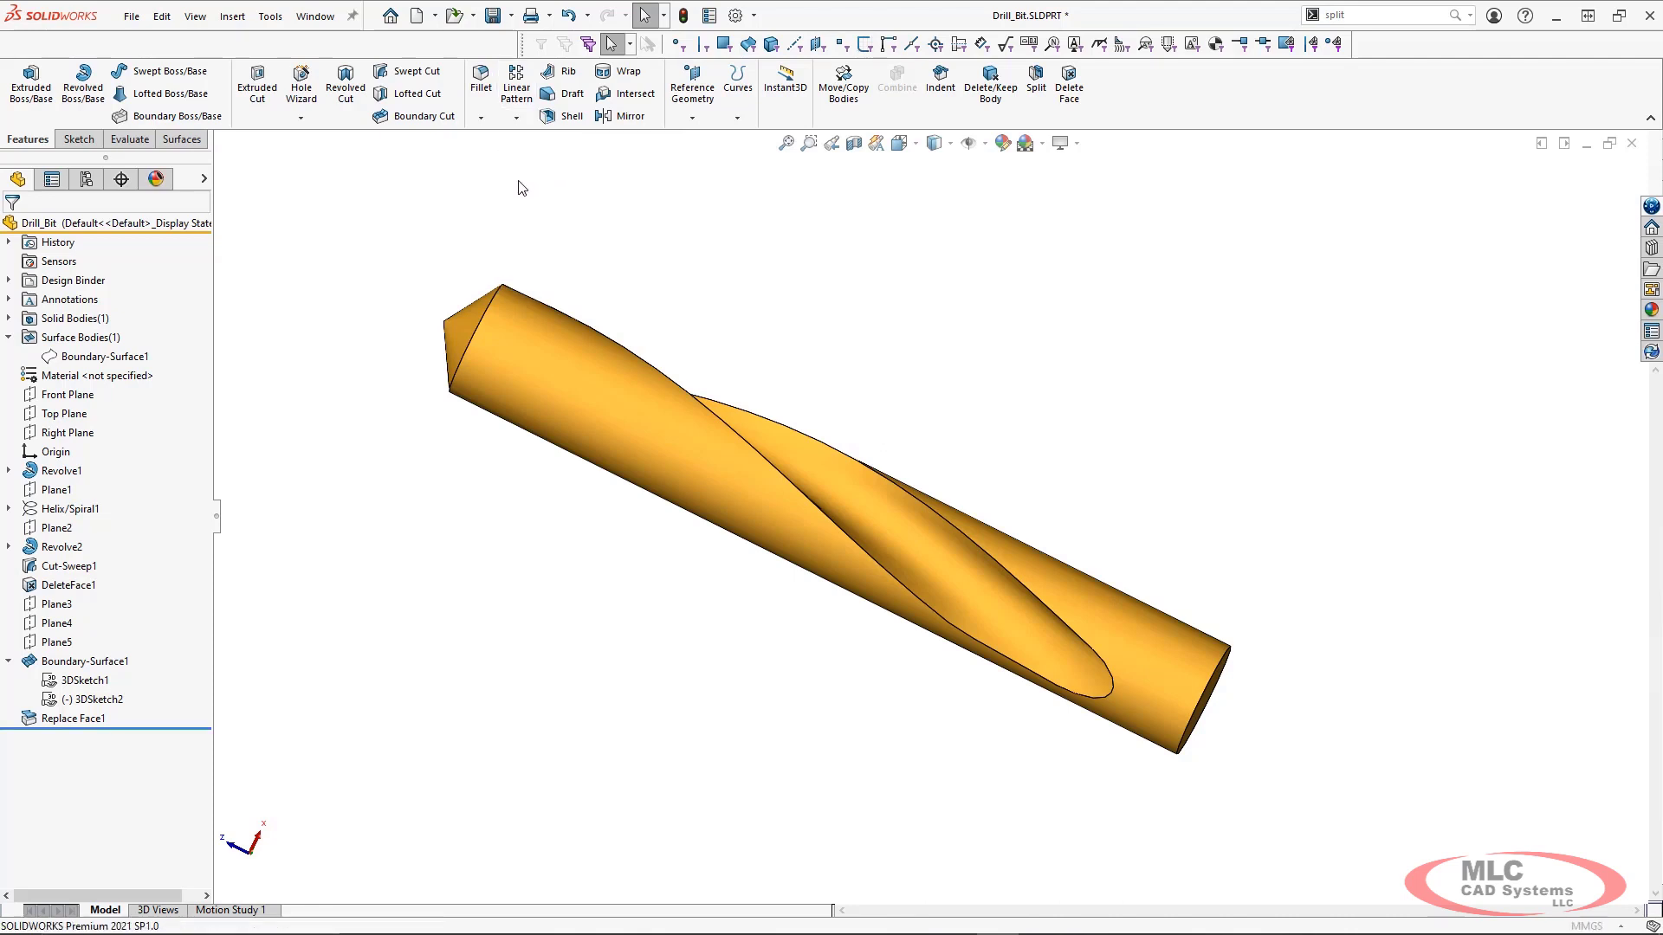
{"action": "left_click", "coordinate": [542, 395]}
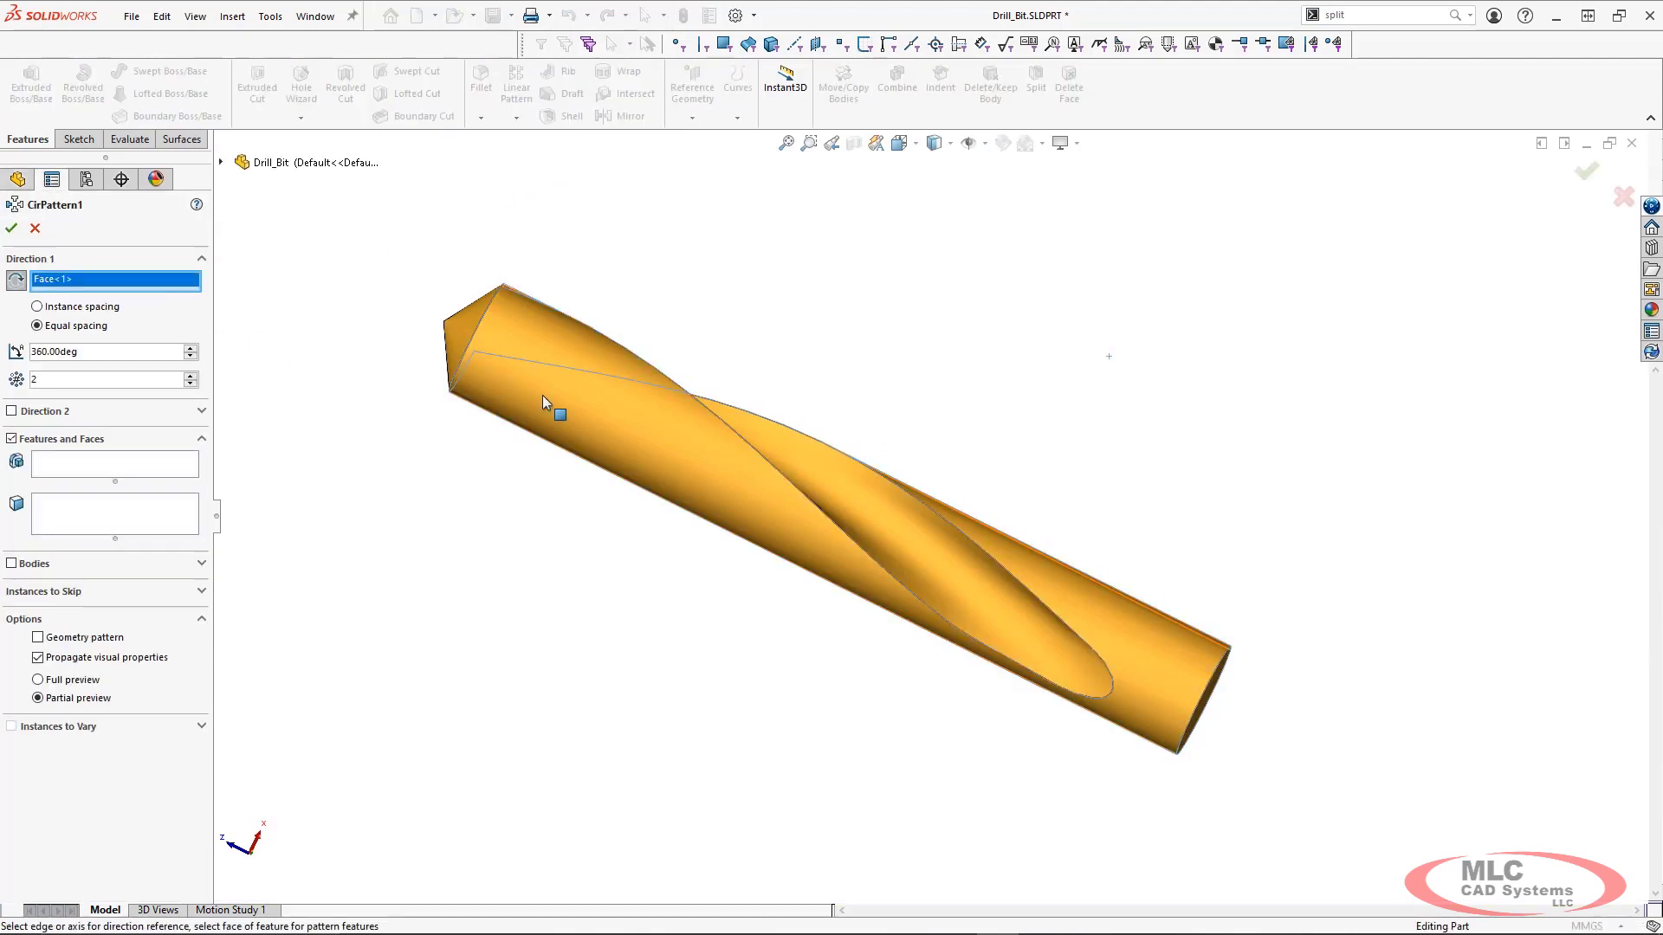
{"action": "left_click", "coordinate": [10, 564]}
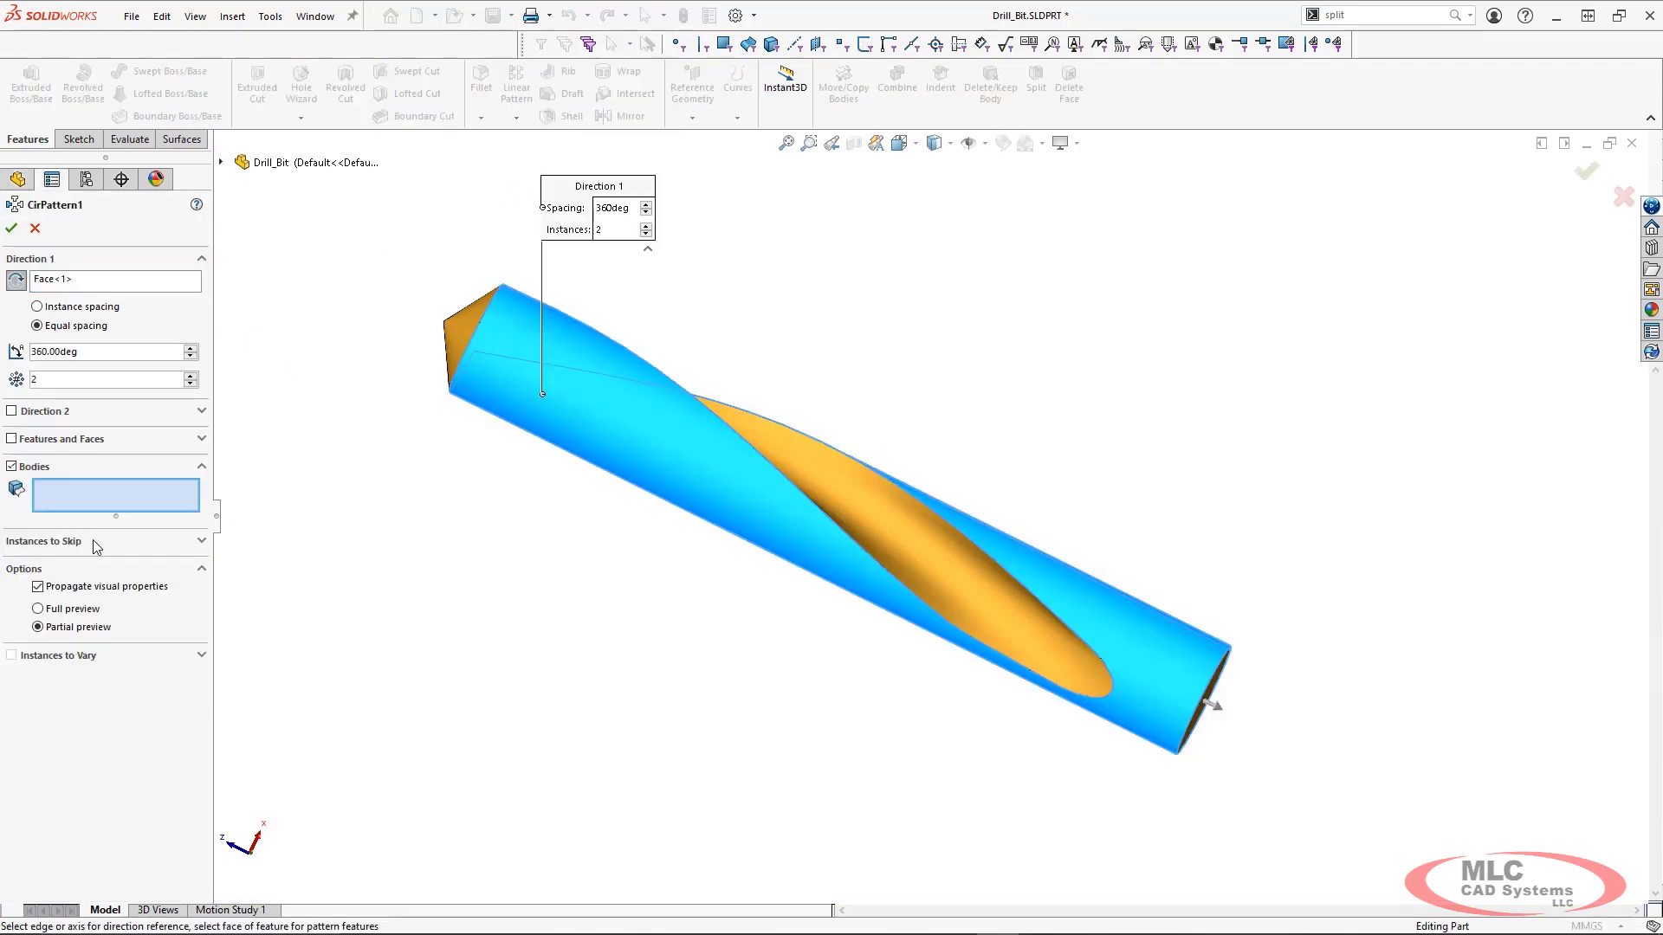
{"action": "left_click", "coordinate": [222, 164]}
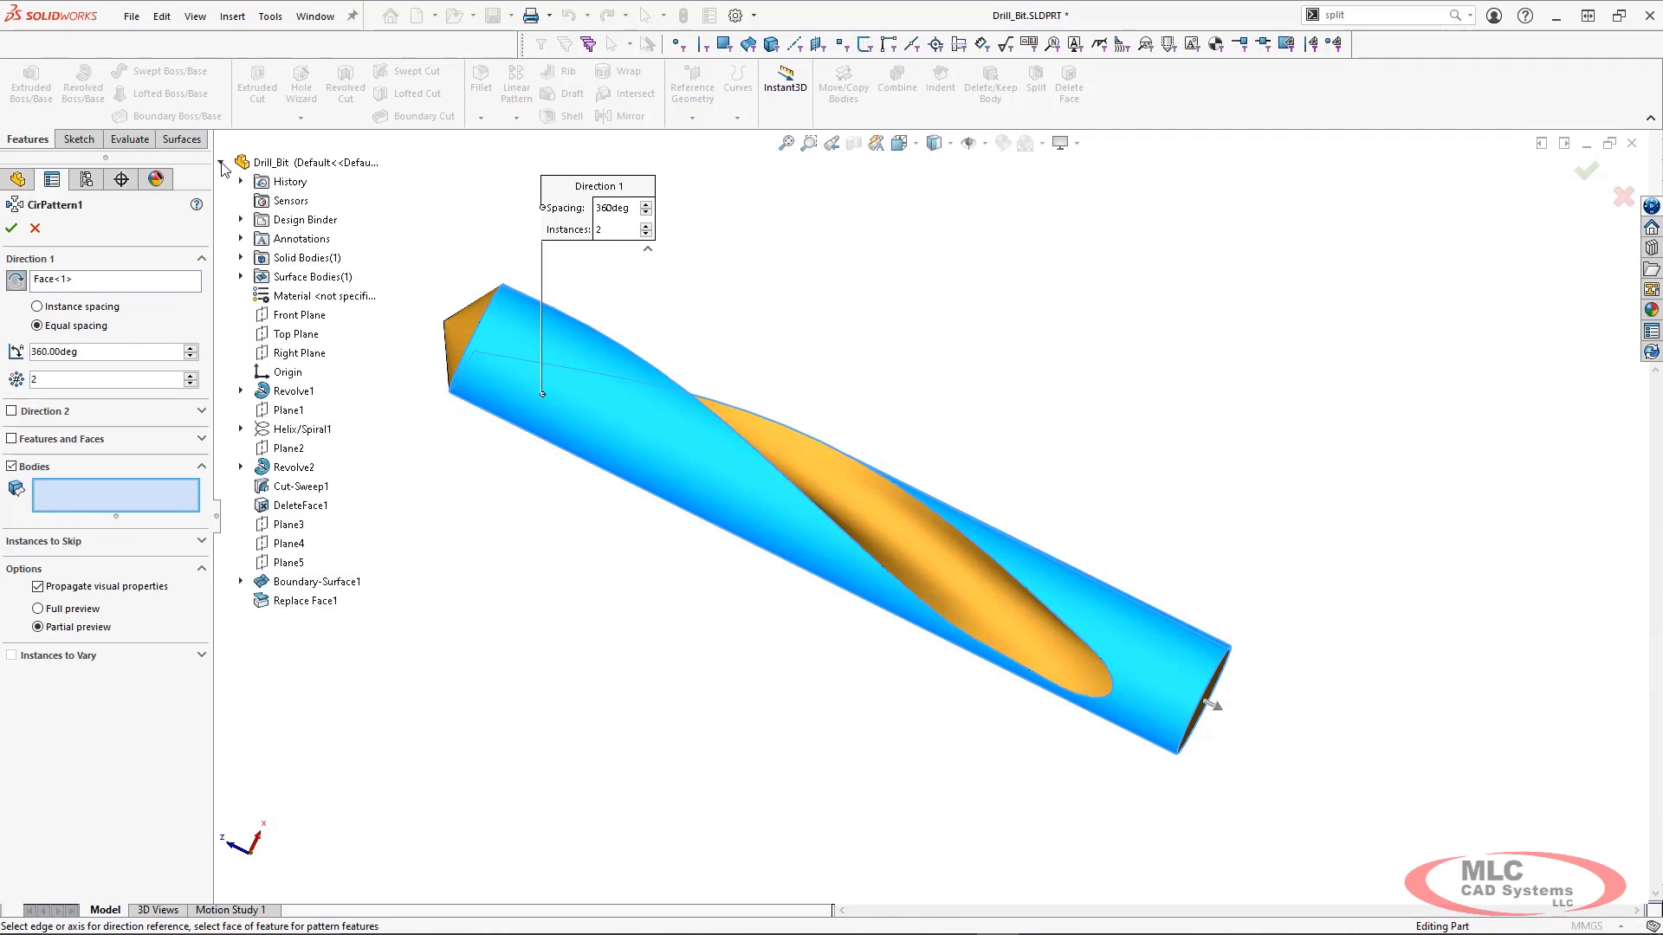
{"action": "left_click", "coordinate": [241, 277]}
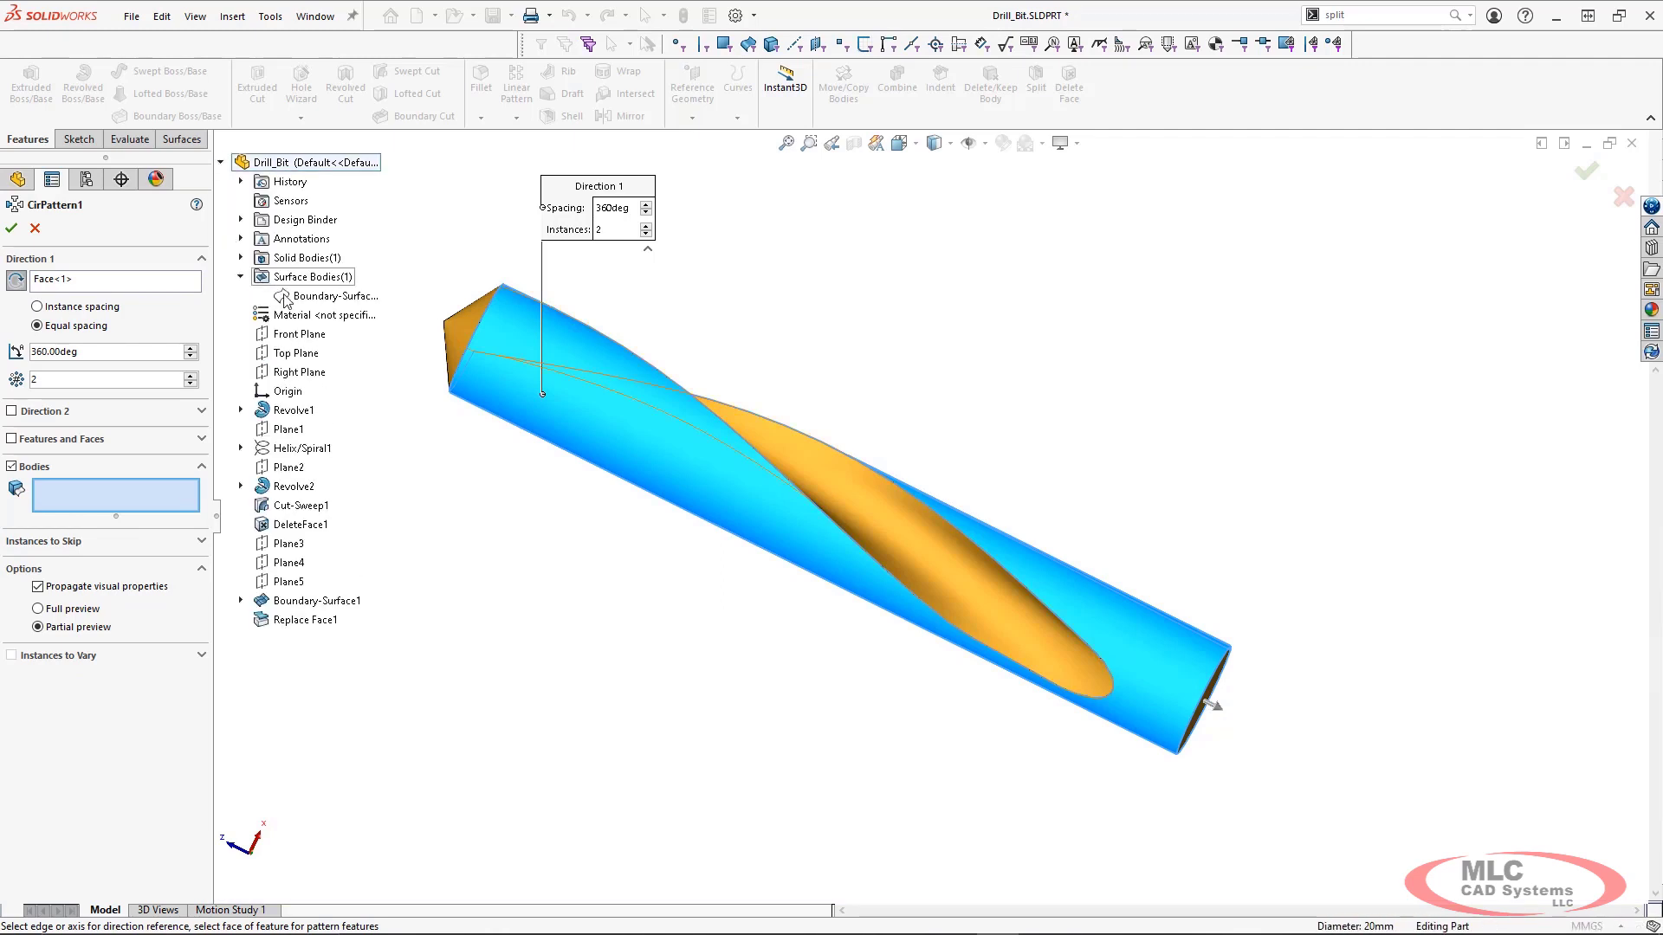
{"action": "left_click", "coordinate": [291, 298]}
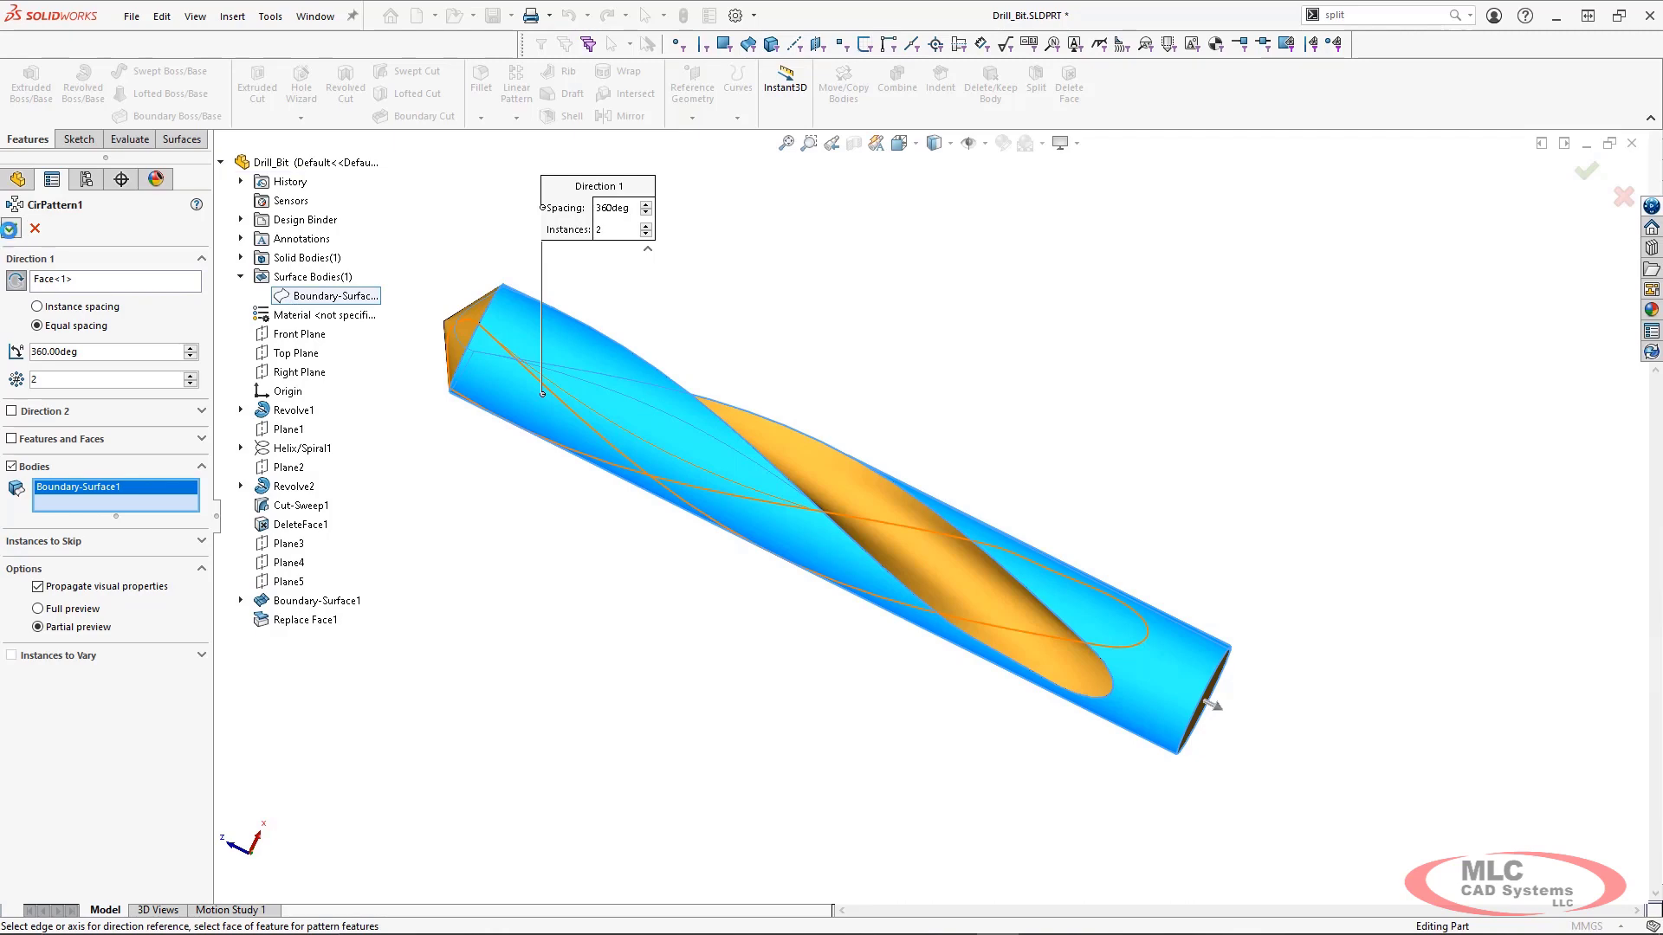
{"action": "left_click", "coordinate": [12, 227]}
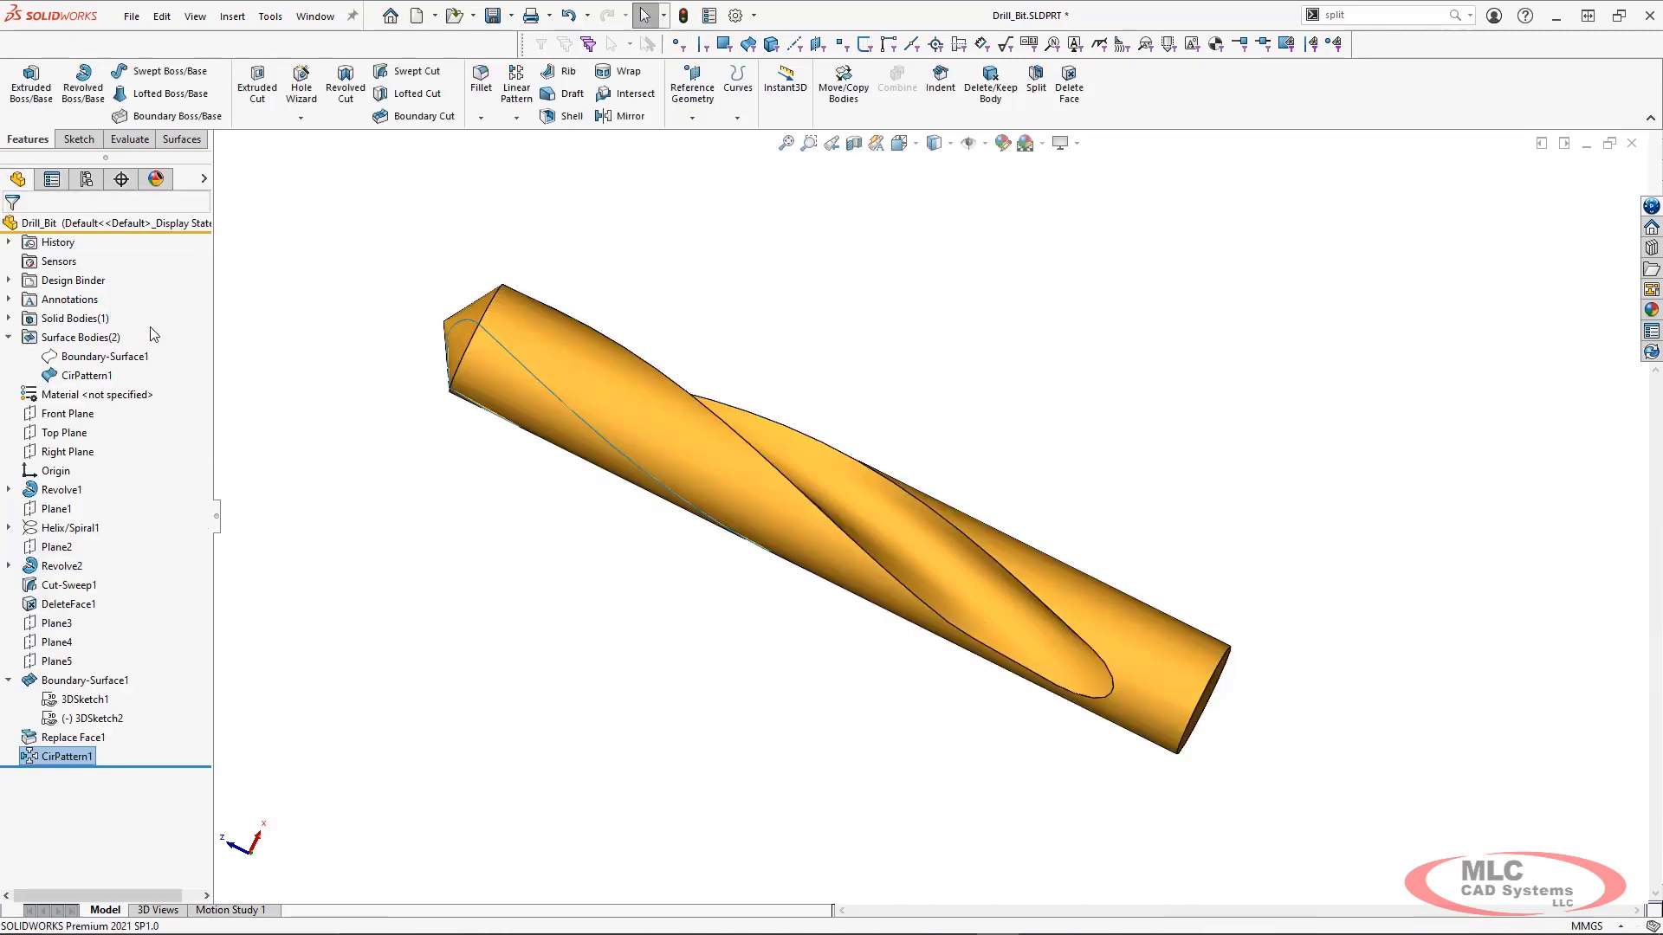
Cut the second helical flute into the drill using the CirPattern1 surface
{"action": "left_click", "coordinate": [184, 140]}
{"action": "left_click", "coordinate": [792, 116]}
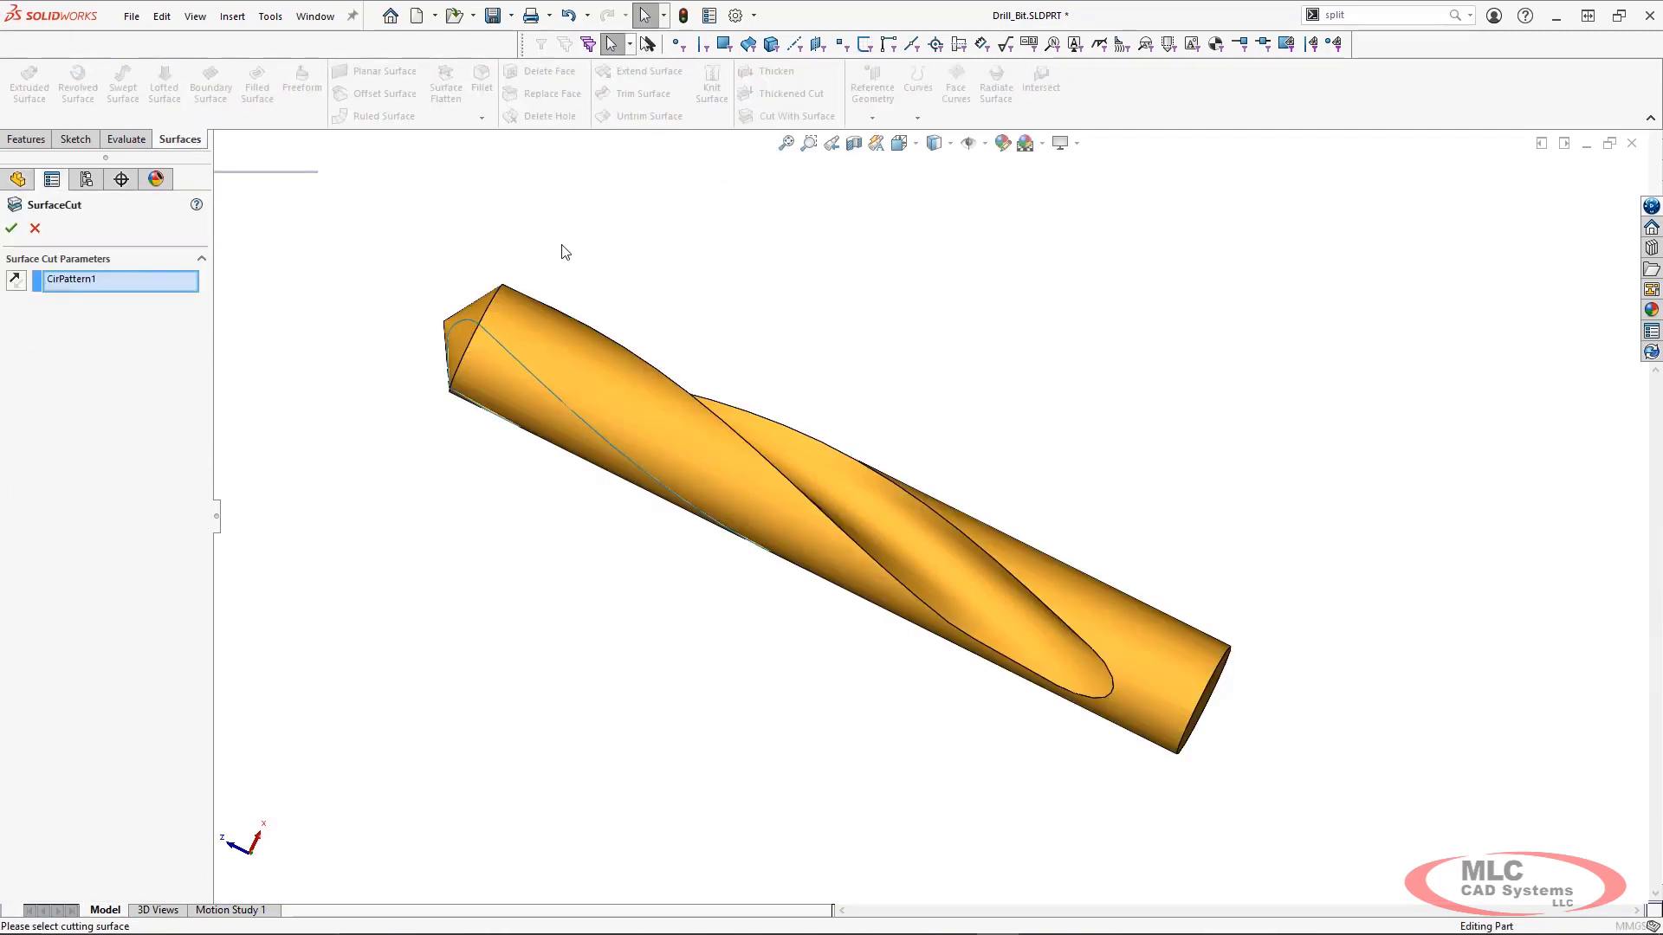
{"action": "left_click", "coordinate": [12, 228]}
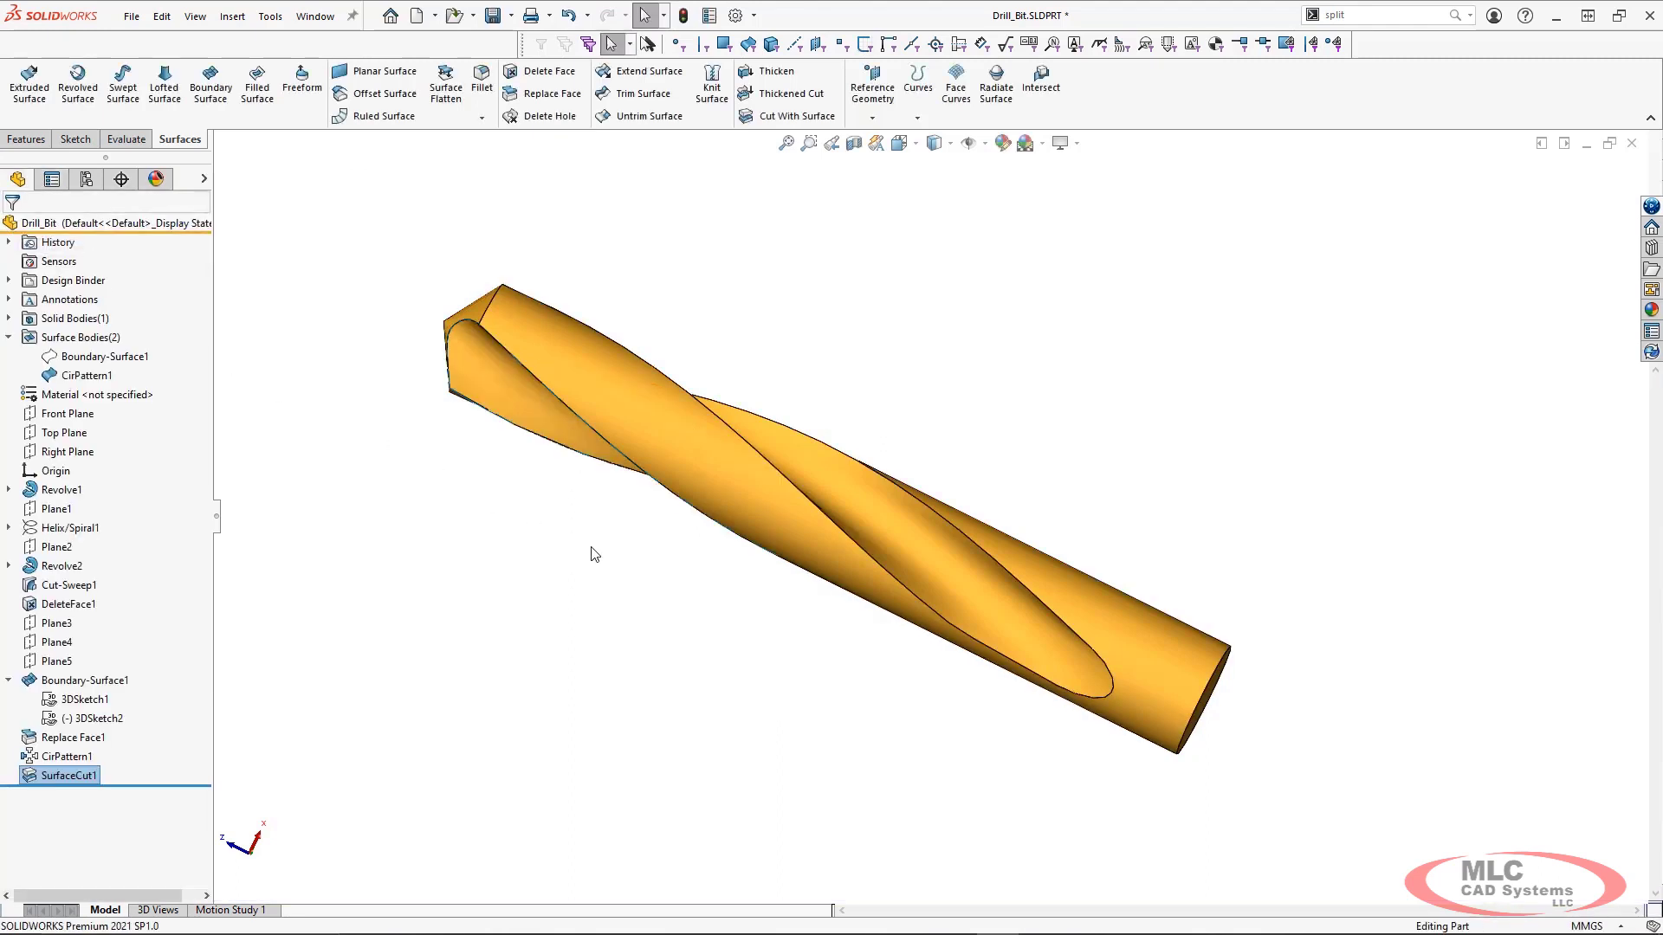
{"action": "scroll", "coordinate": [641, 558], "scroll_direction": "up", "scroll_amount": 3}
{"action": "middle_click_drag", "start_coordinate": [672, 561], "coordinate": [831, 405]}
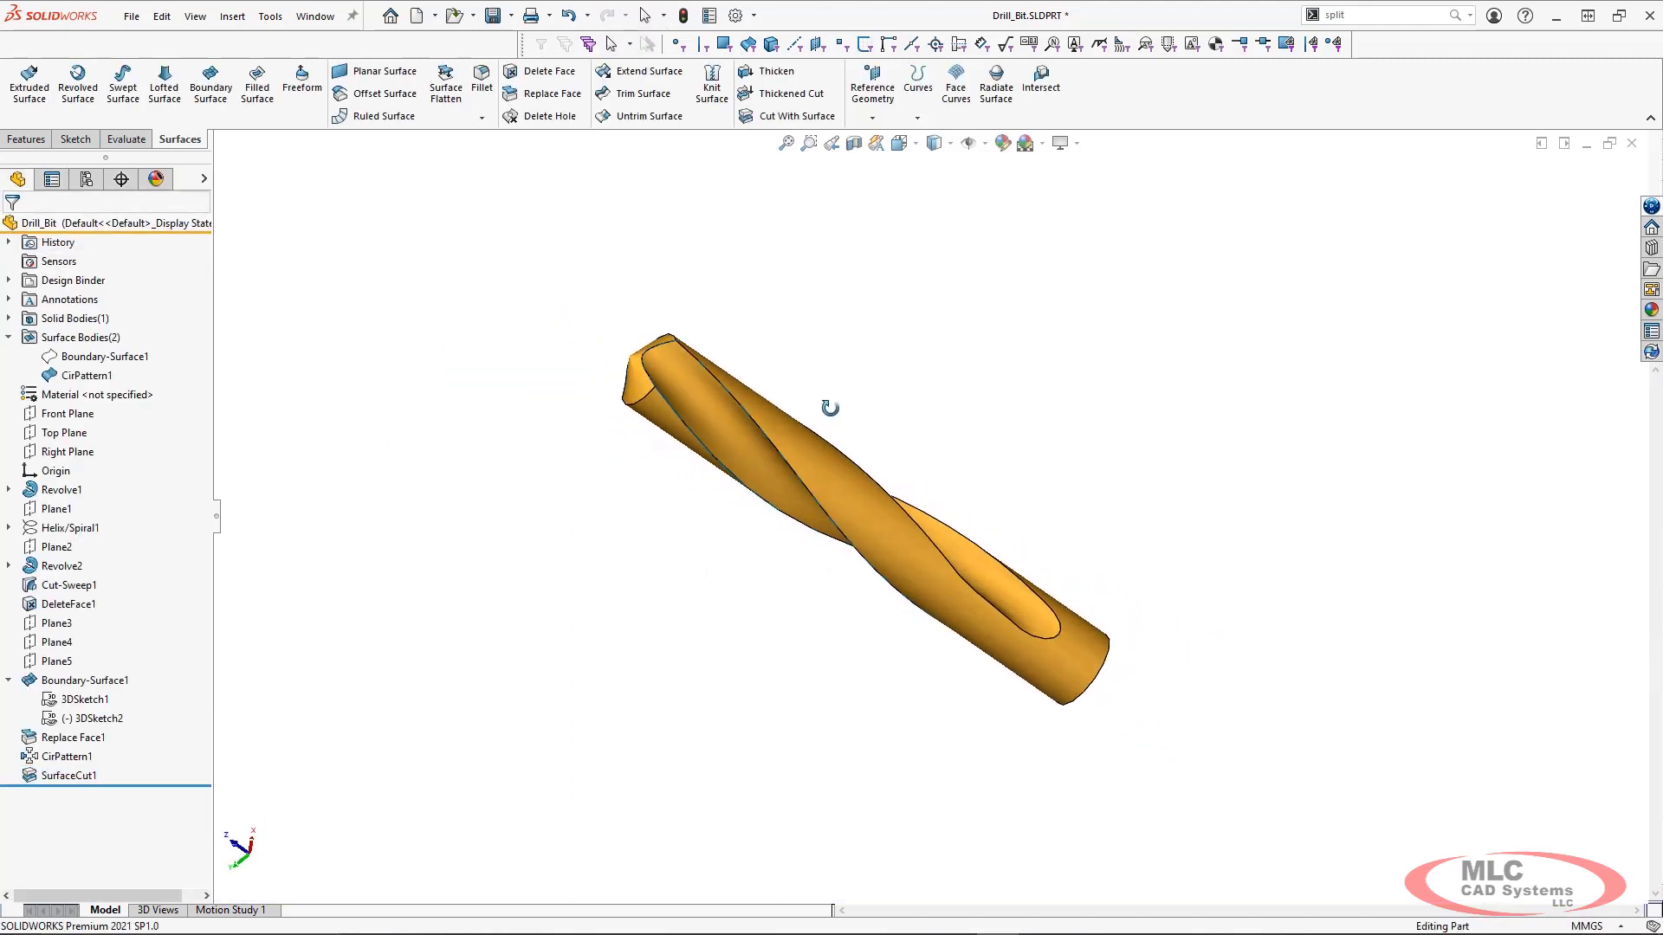
Hide the CirPattern1 surface body and view both flutes
{"action": "right_click", "coordinate": [87, 378]}
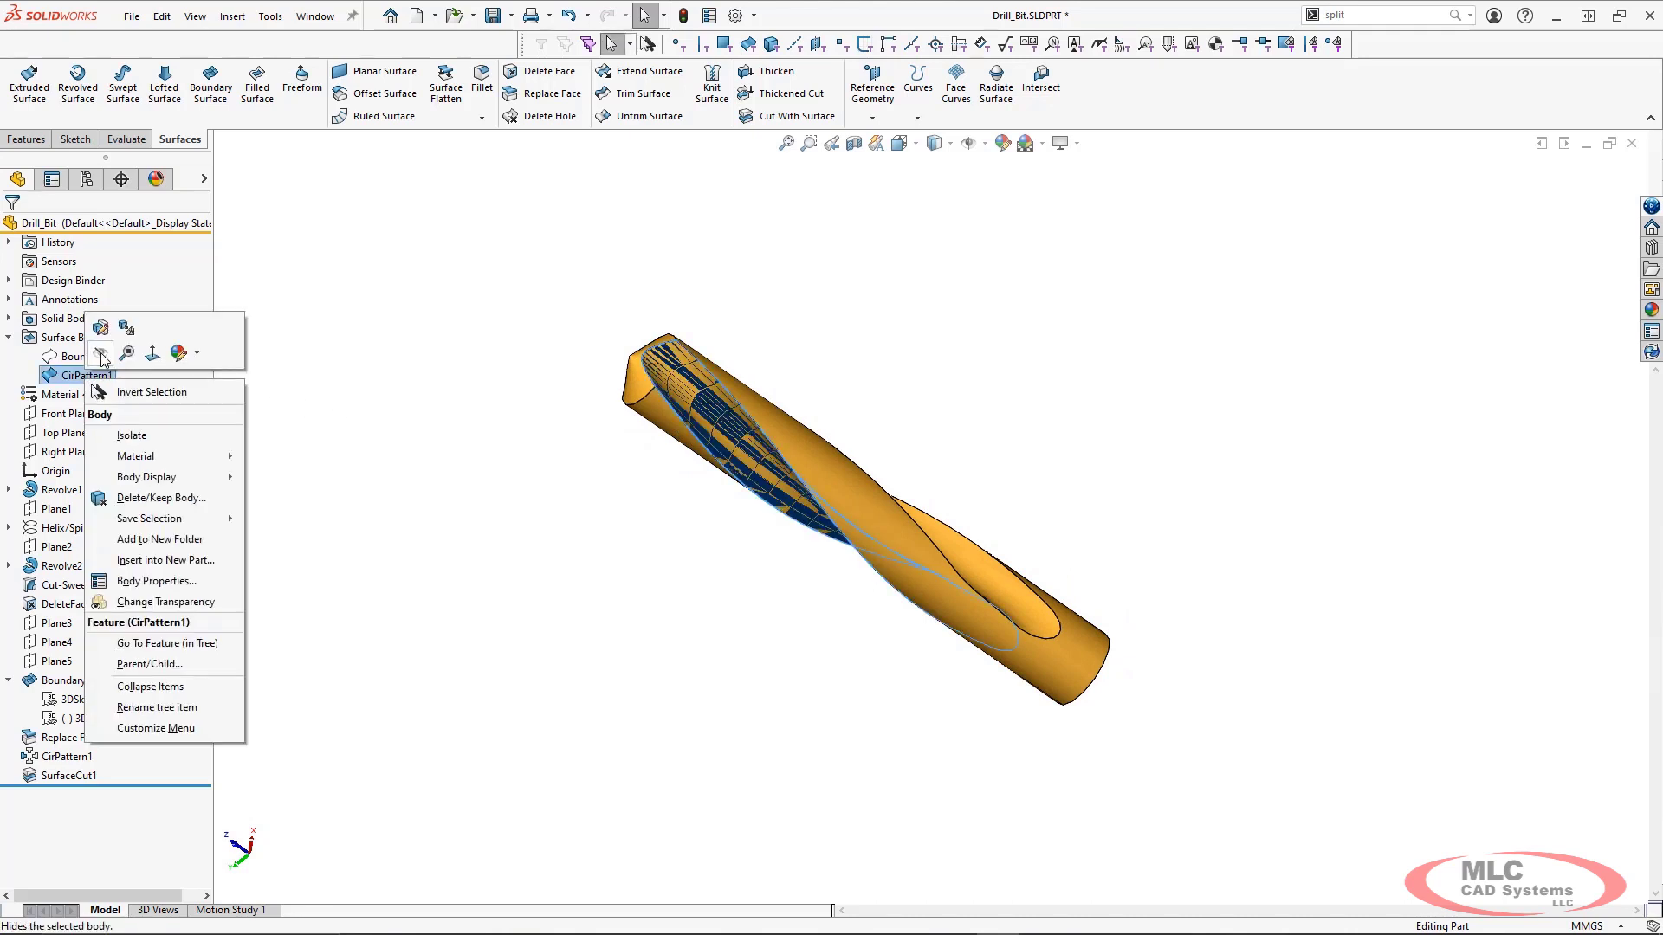
{"action": "left_click", "coordinate": [105, 343]}
{"action": "left_click", "coordinate": [902, 308]}
{"action": "middle_click_drag", "start_coordinate": [902, 309], "coordinate": [1224, 197]}
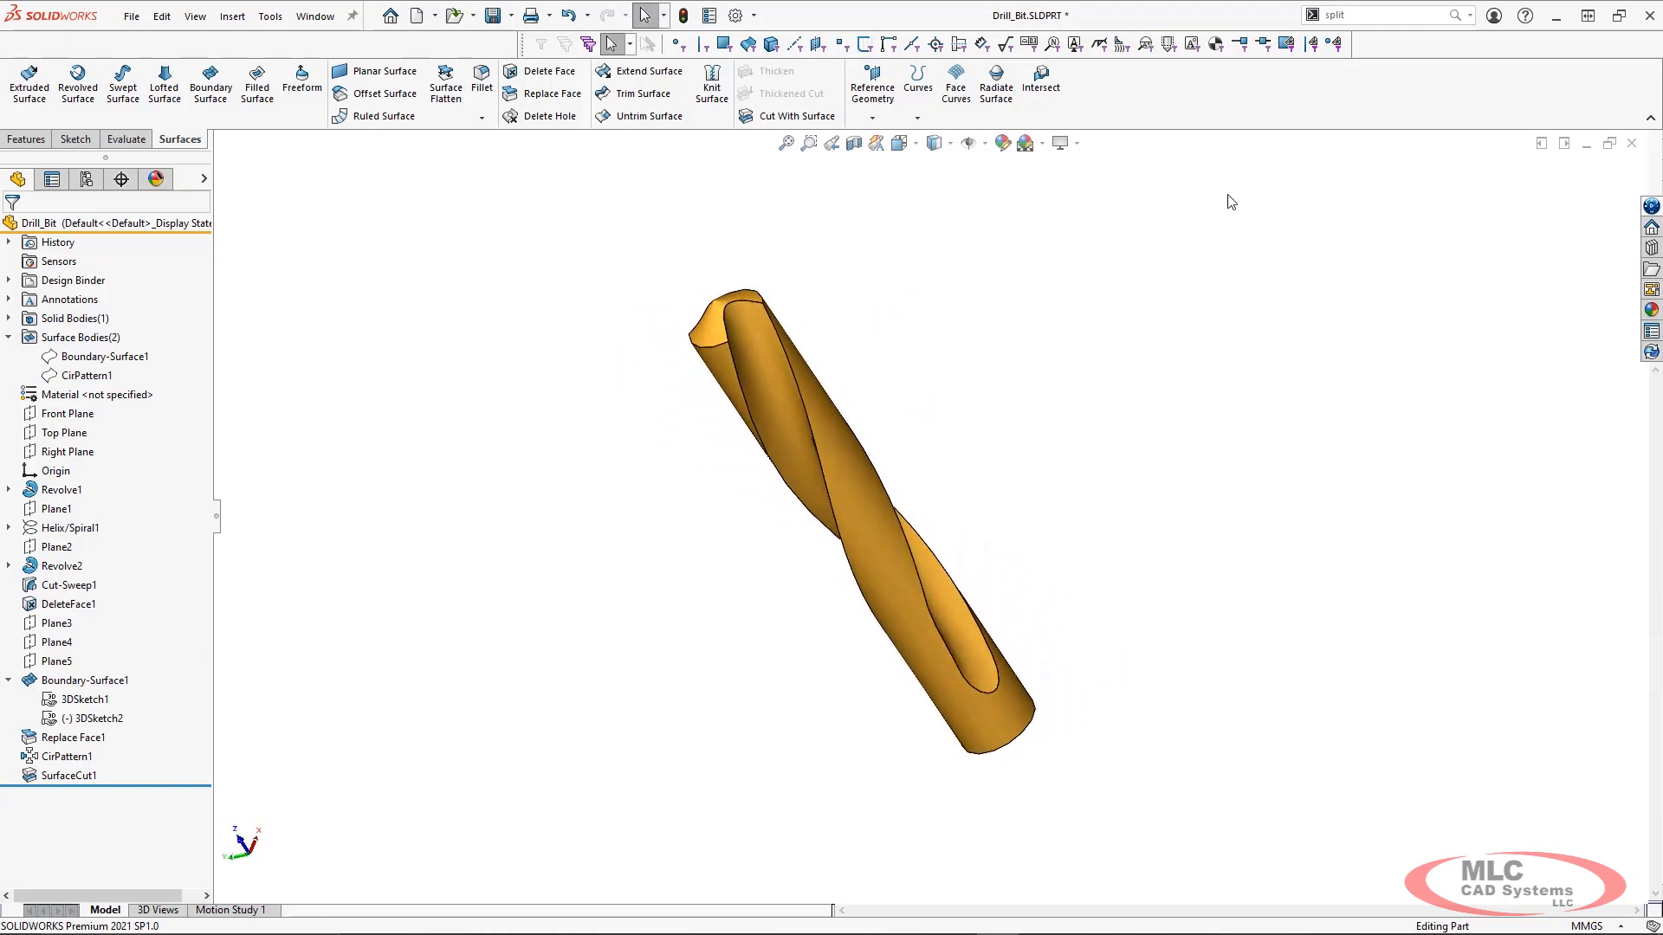
Remove the Boundary-Surface1 and CirPattern1 surface bodies with Delete/Keep Body
{"action": "type", "text": "delete"}
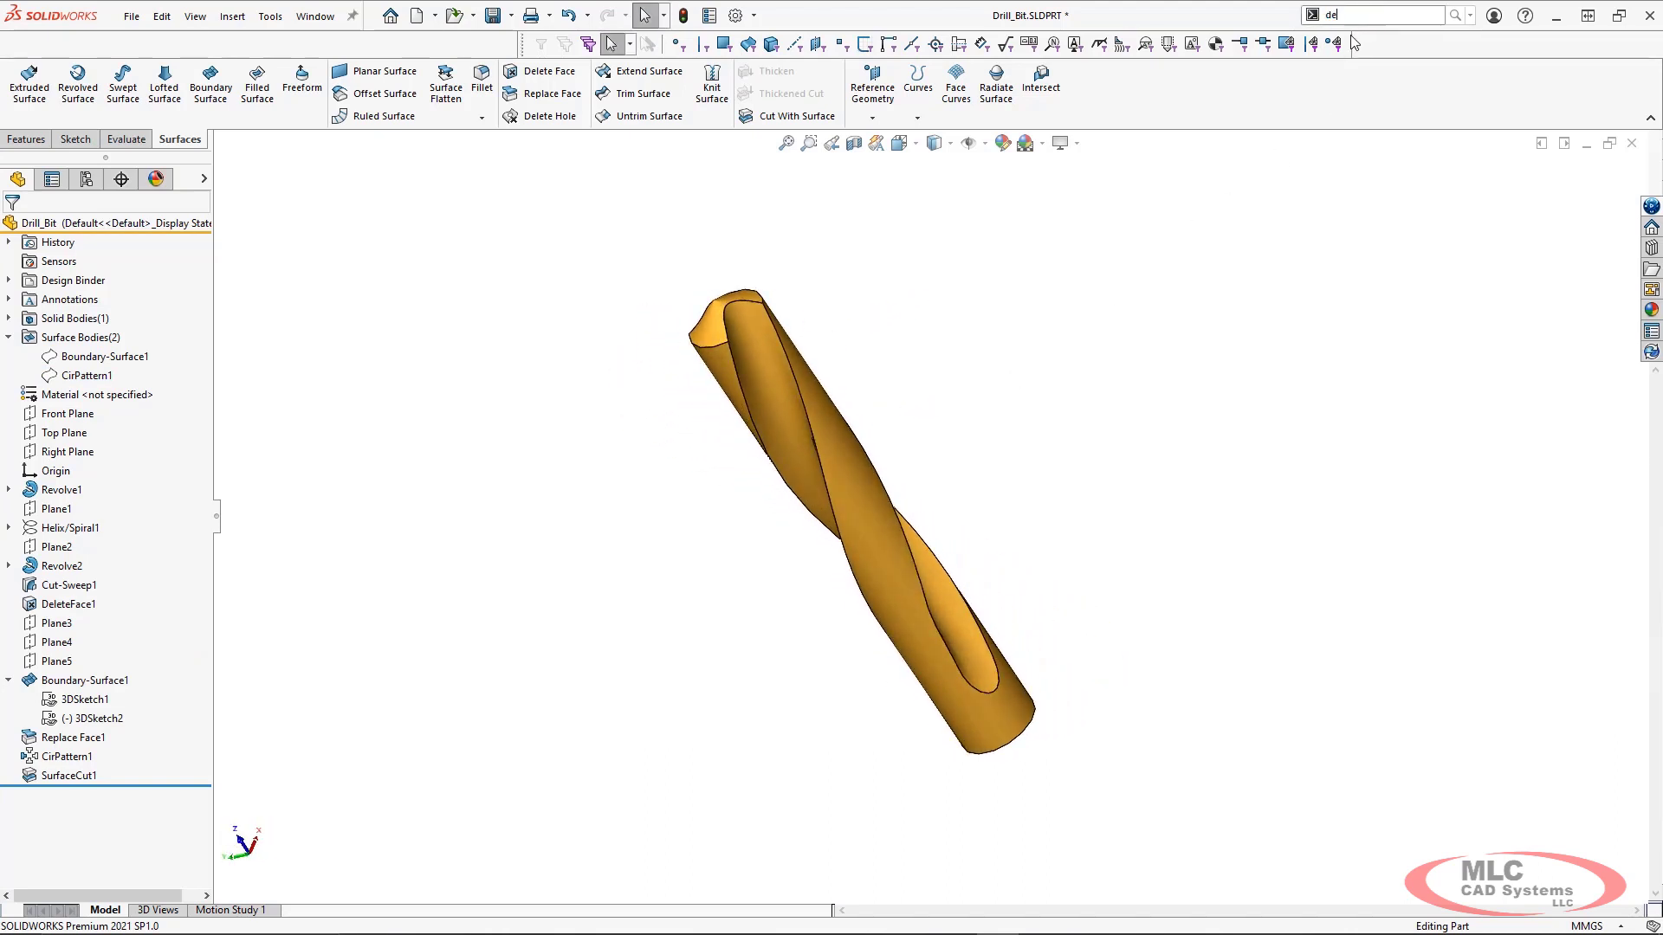
{"action": "left_click", "coordinate": [1344, 40]}
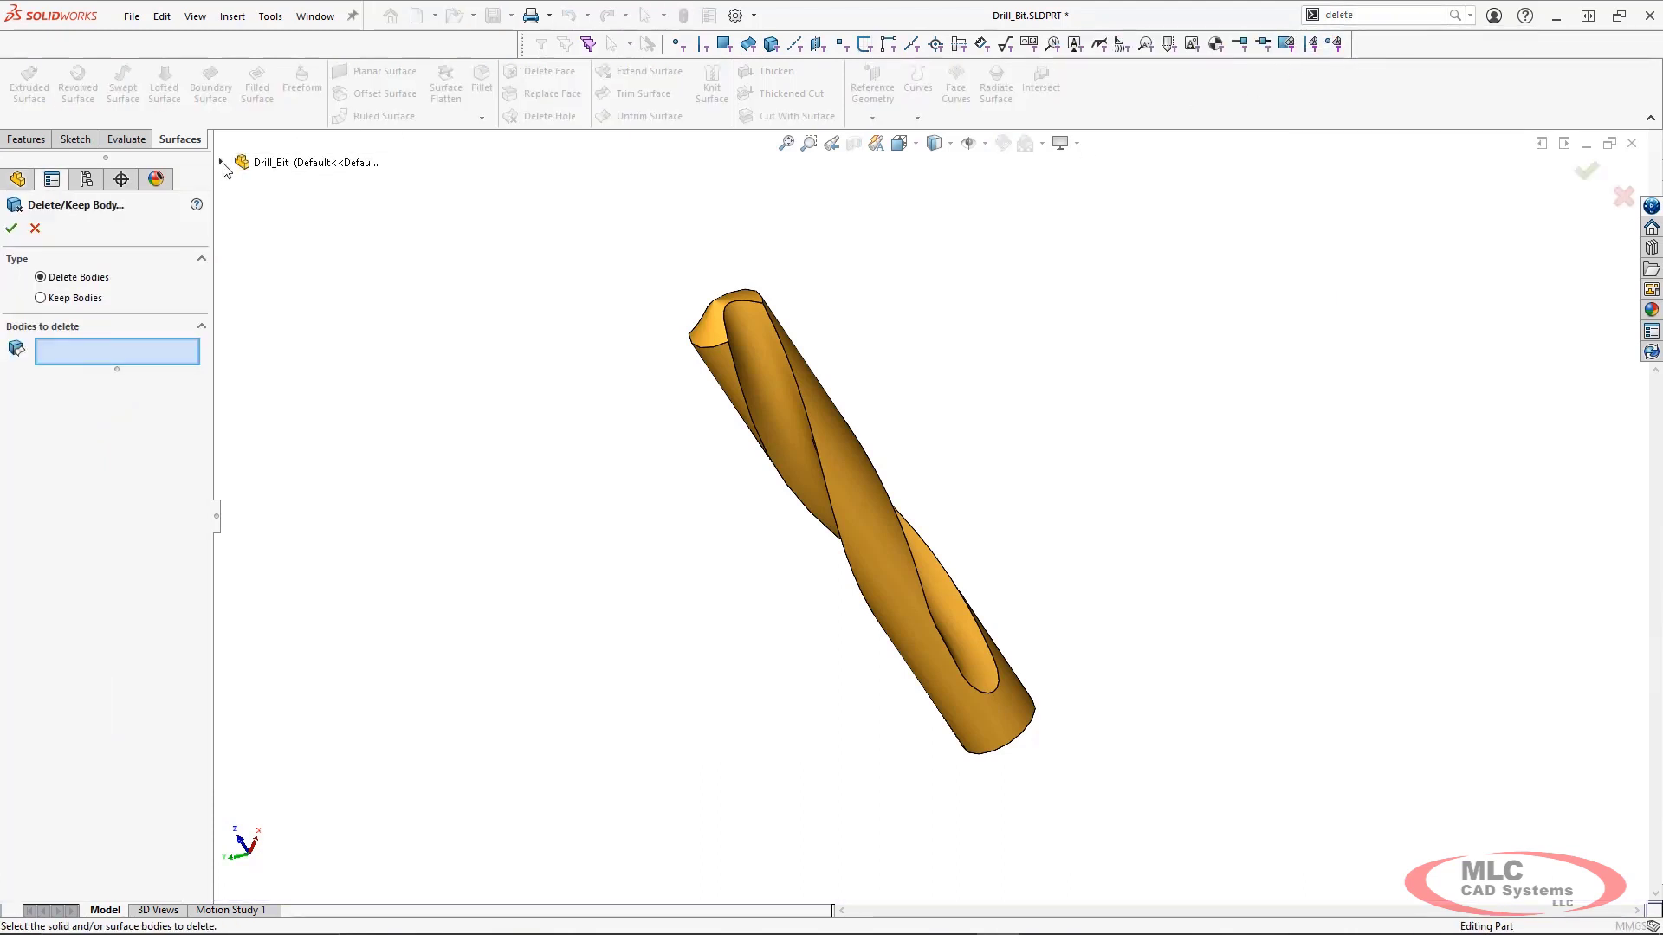
{"action": "left_click", "coordinate": [222, 162]}
{"action": "left_click", "coordinate": [240, 277]}
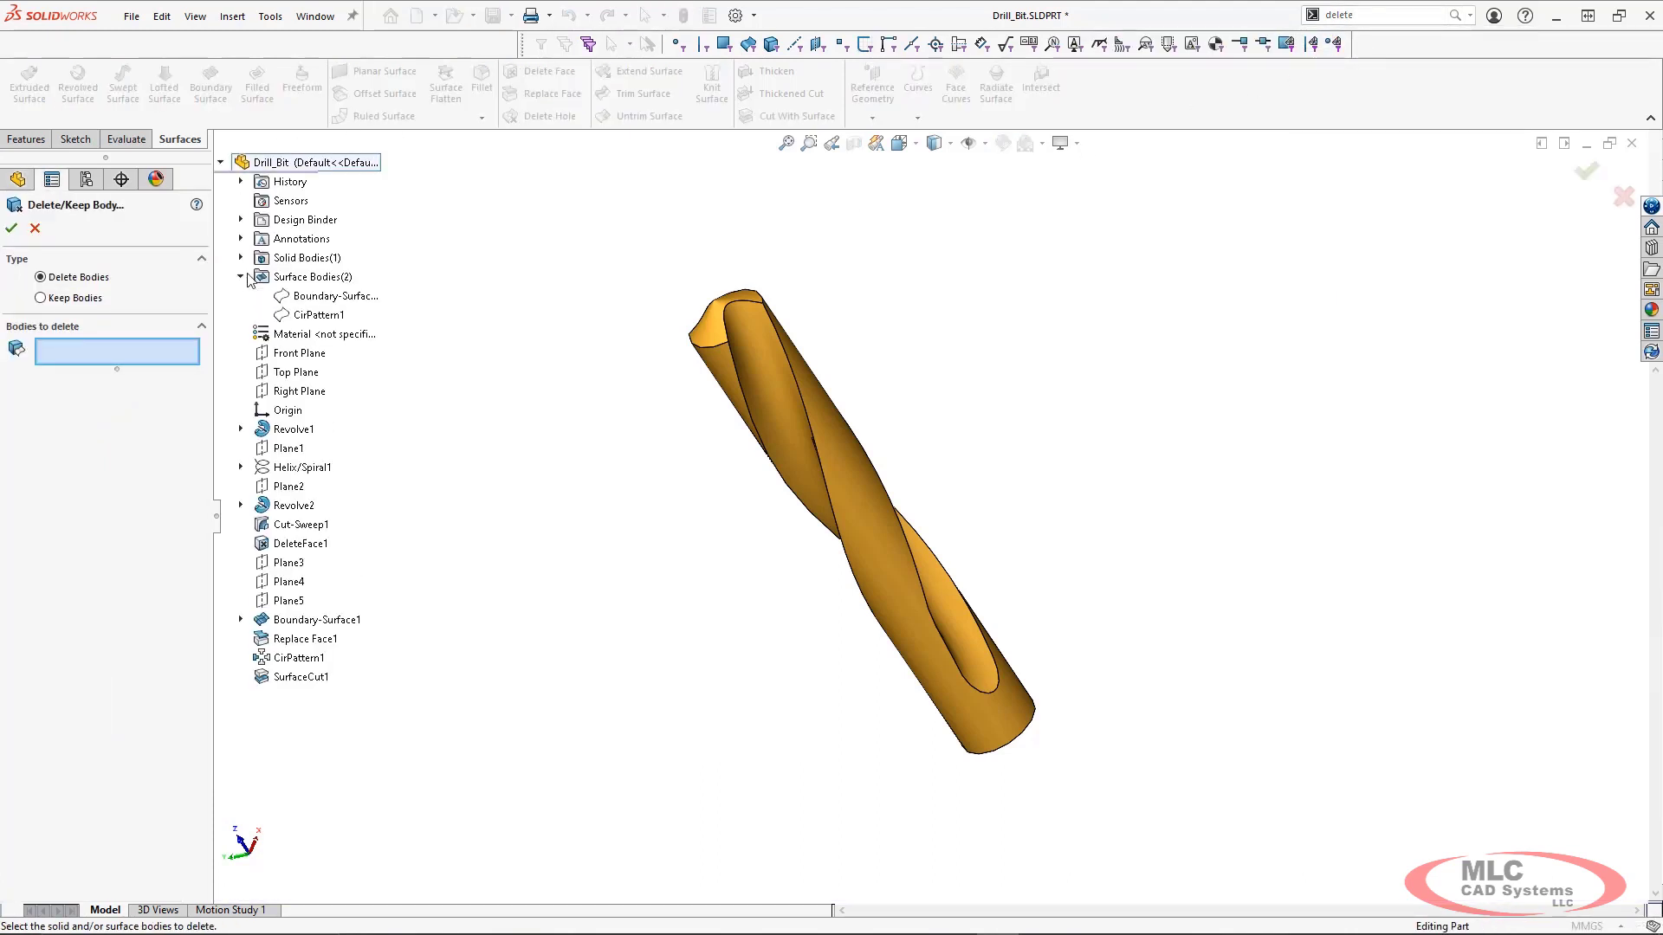
{"action": "left_click", "coordinate": [312, 296]}
{"action": "left_click", "coordinate": [317, 315]}
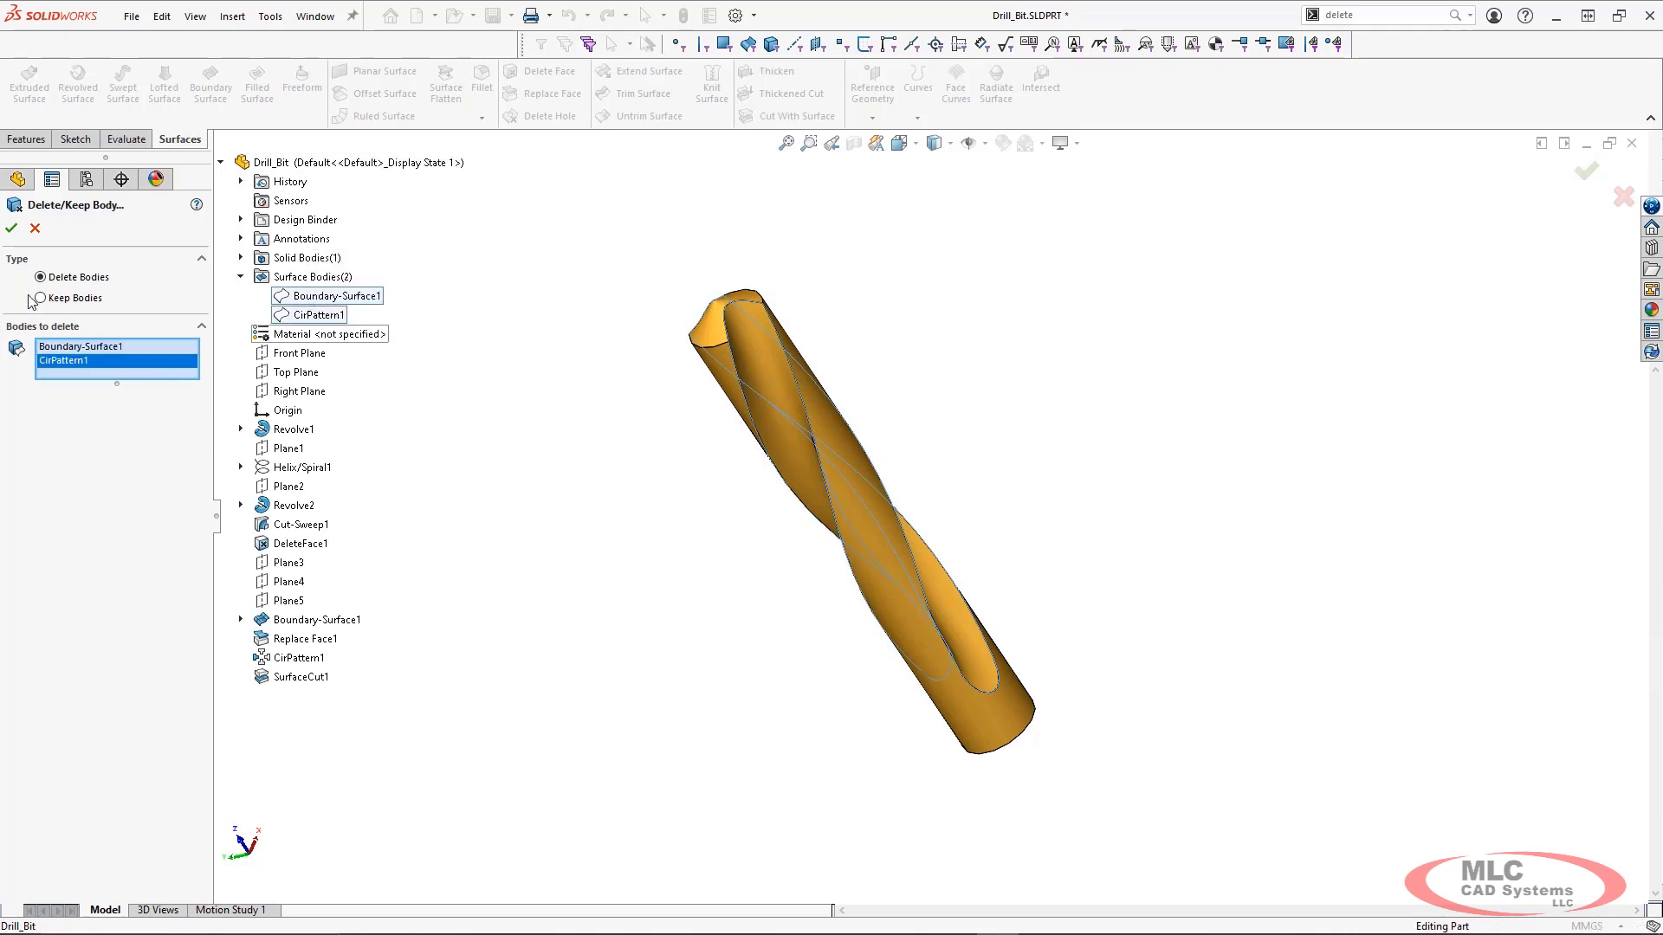
{"action": "left_click", "coordinate": [12, 229]}
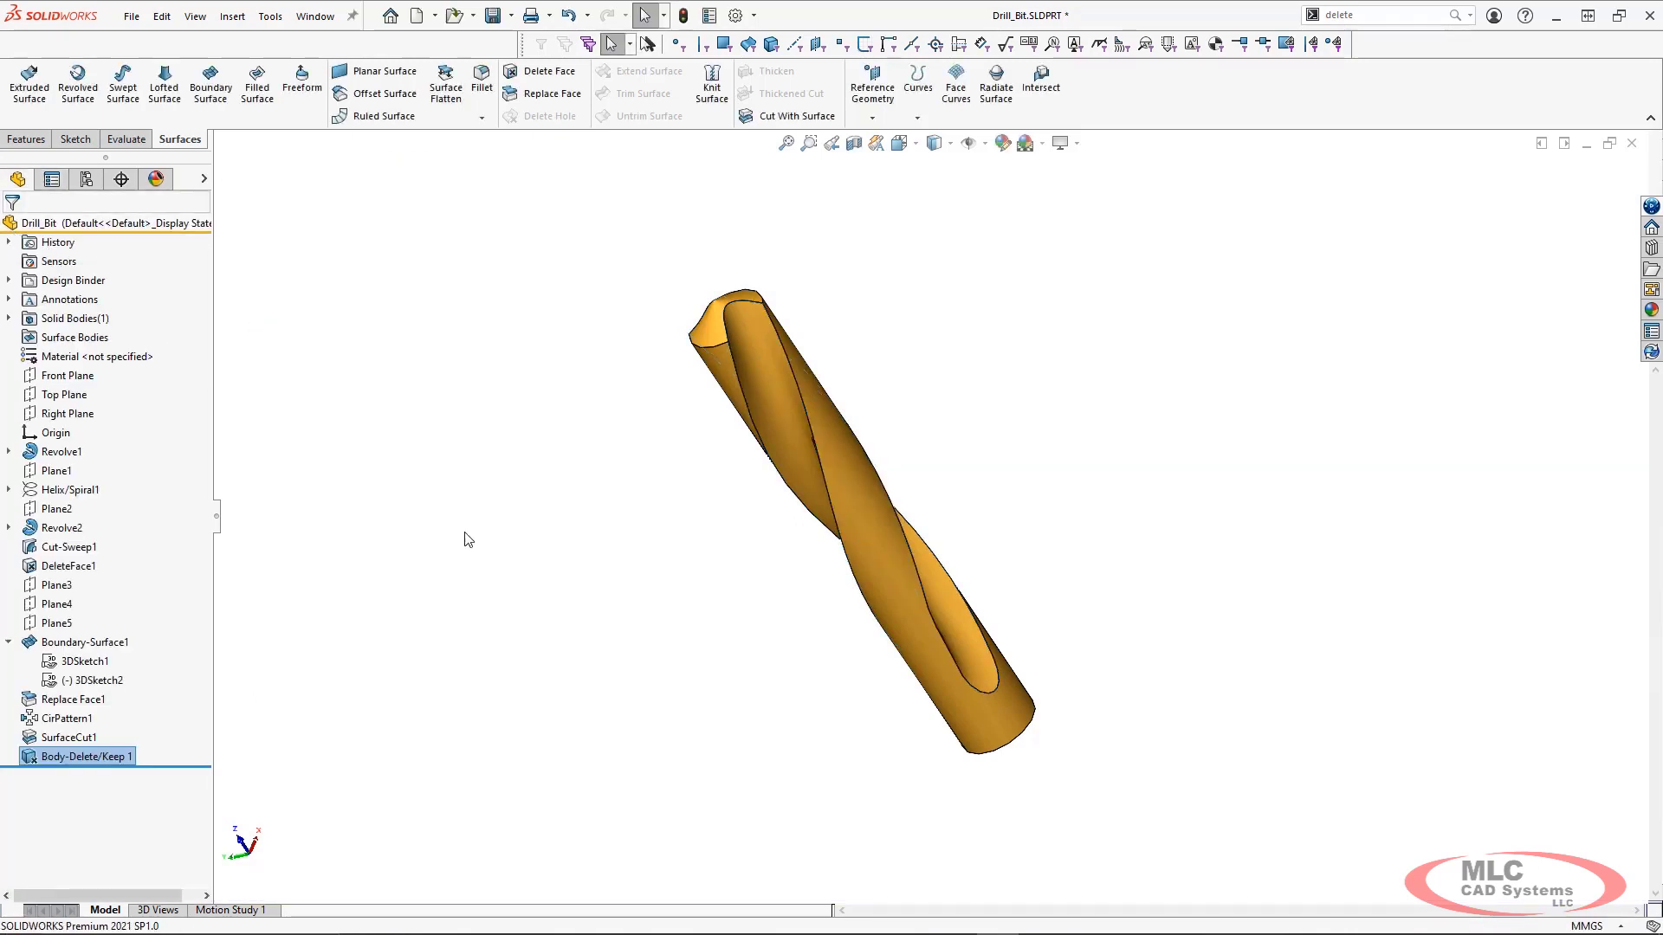
Switch the finished two-flute drill to the Isometric view with Ctrl+7
{"action": "key", "text": "ctrl+7"}
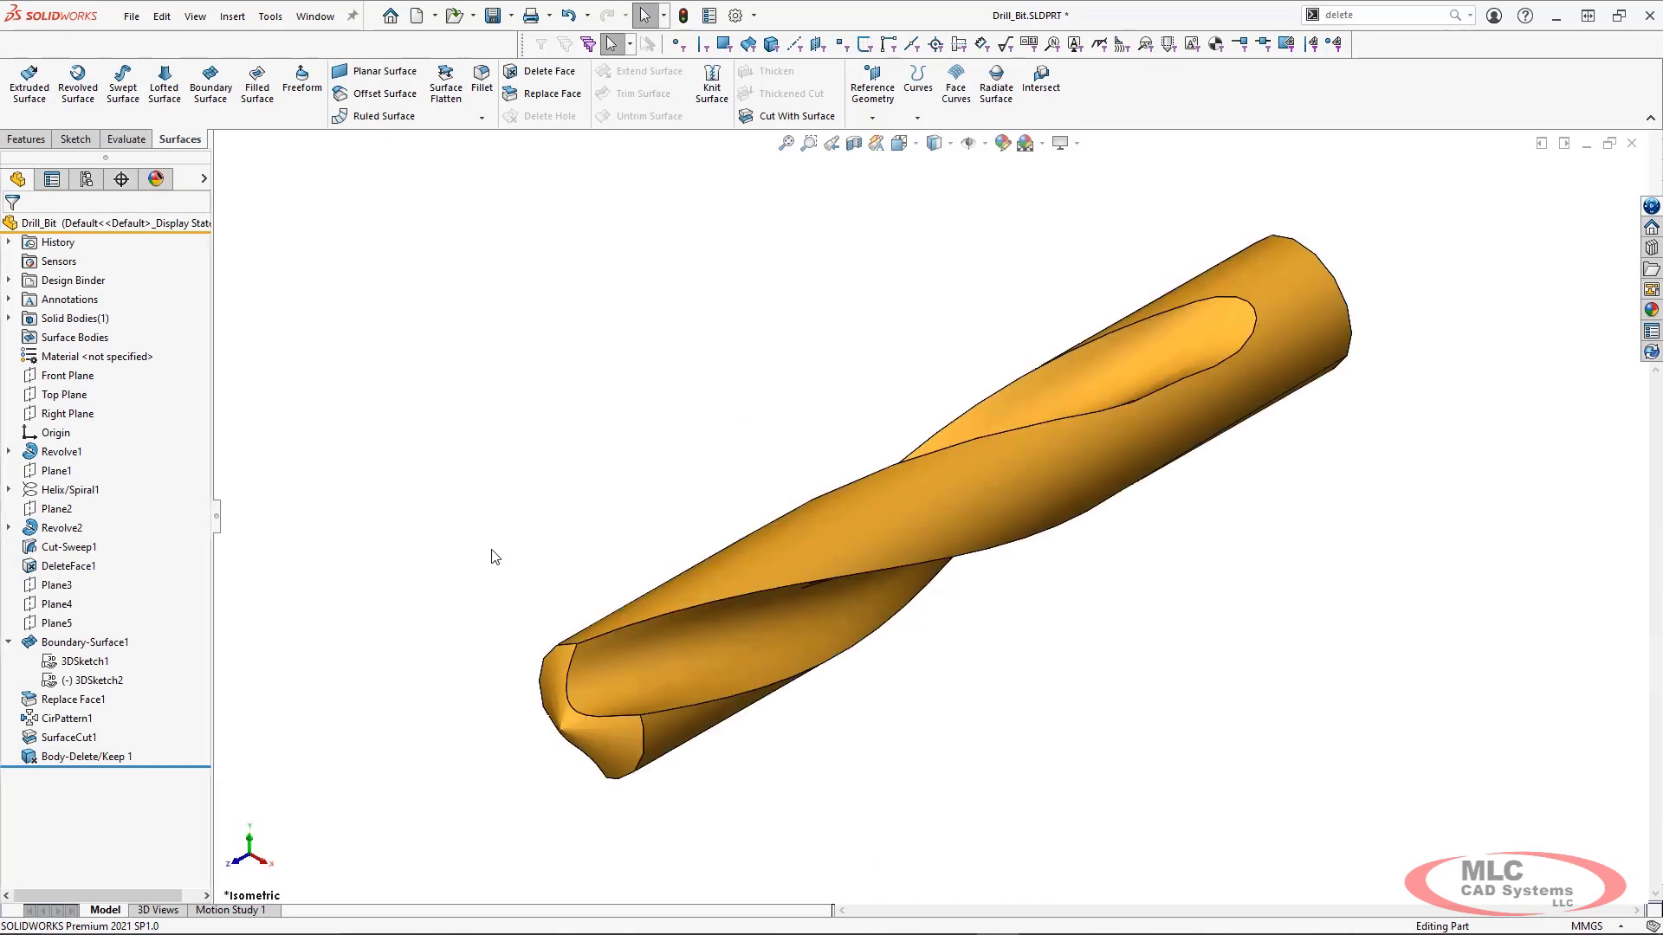